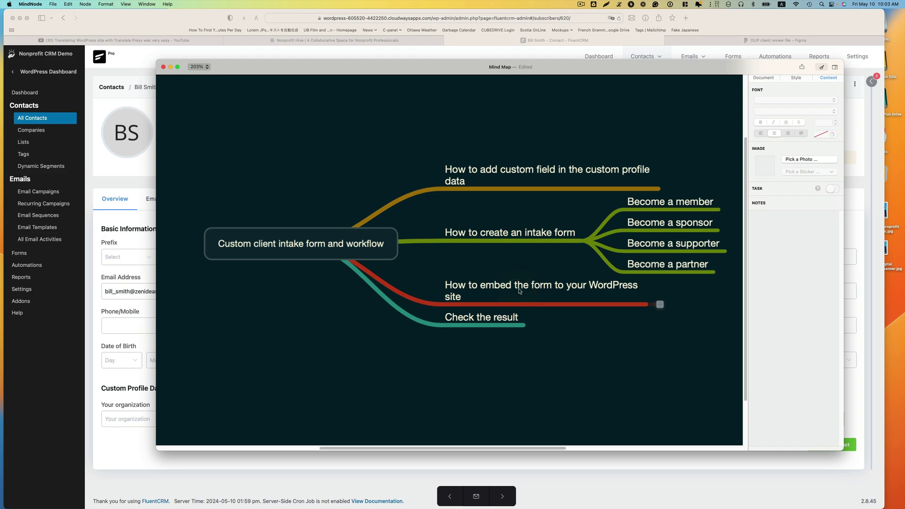
# Scroll the Figma prototype down to the Become a Partner form and its Job title field
pyautogui.click(495, 293)
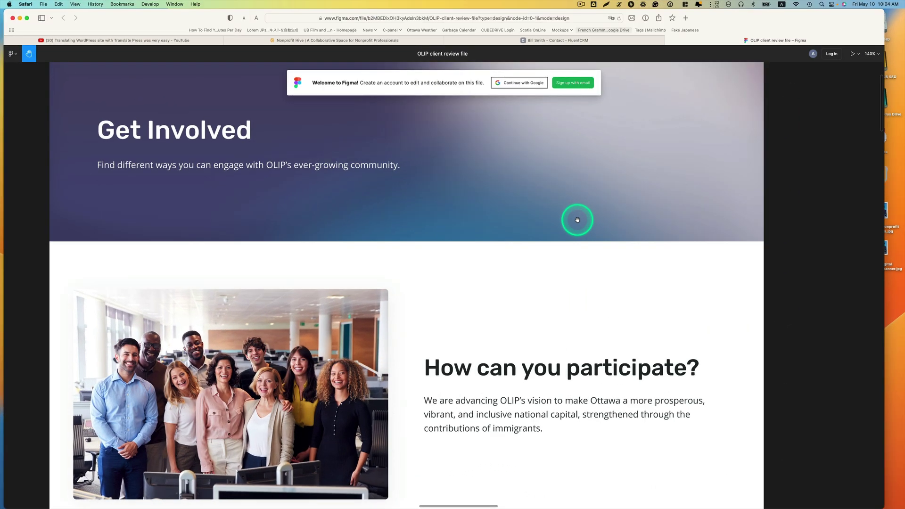
pyautogui.scroll(-5, 567, 244)
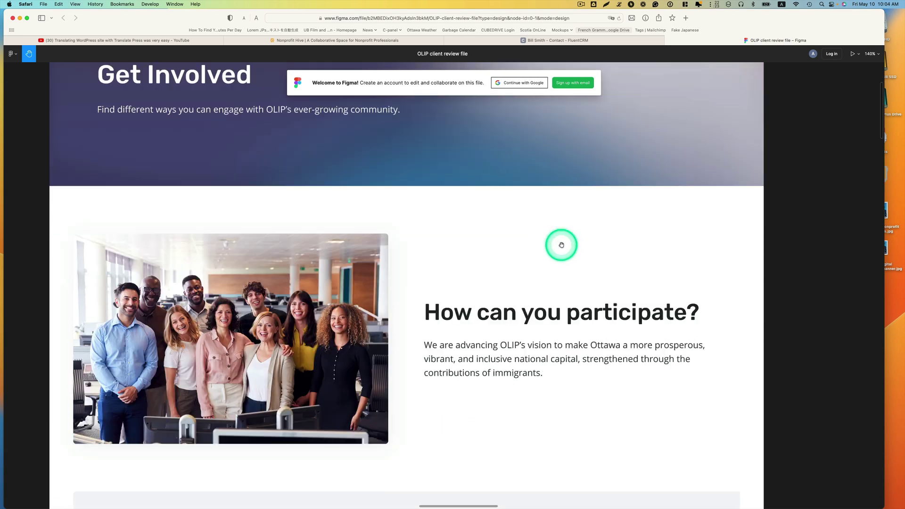
pyautogui.scroll(-6, 560, 243)
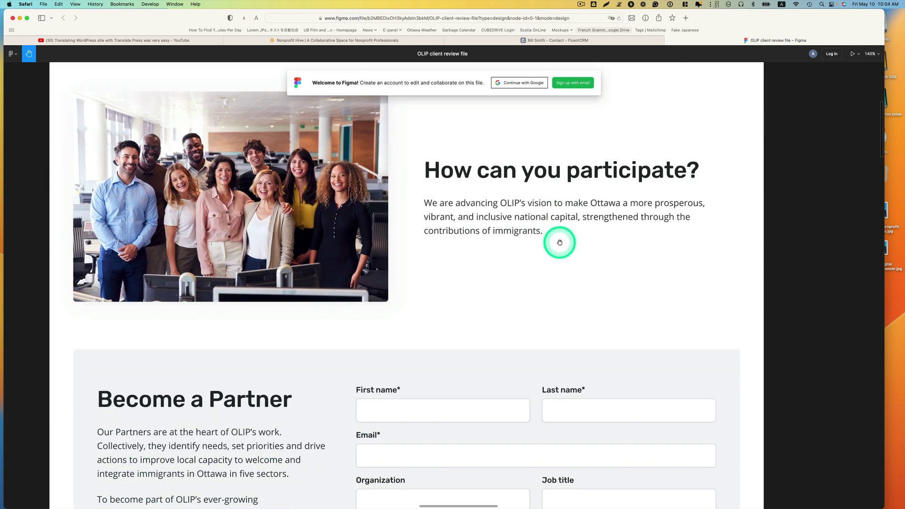
pyautogui.scroll(-3, 557, 241)
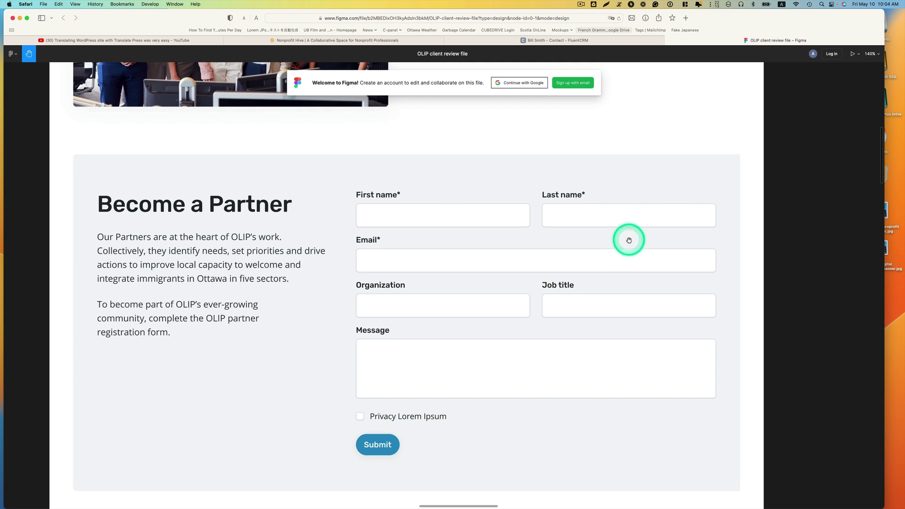
pyautogui.scroll(-1, 629, 240)
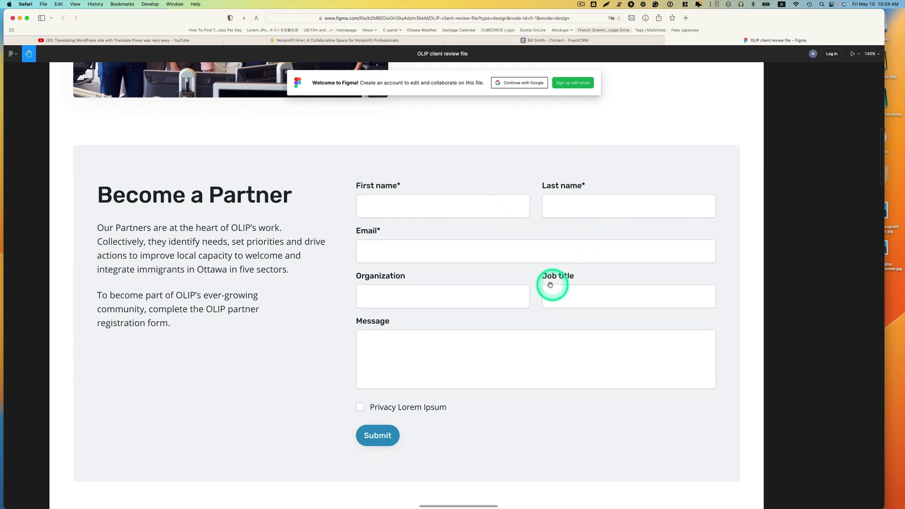
pyautogui.scroll(-2, 504, 308)
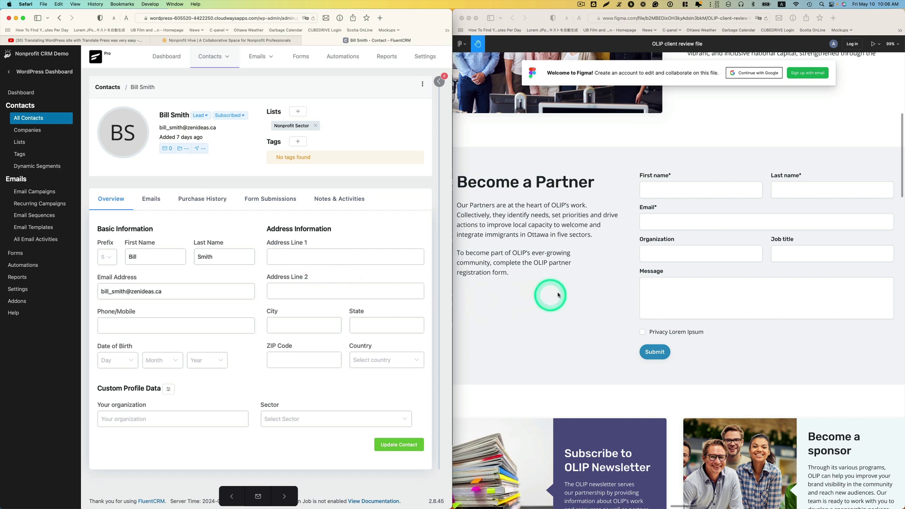
# Open FluentCRM Settings, landing on Business Settings
pyautogui.click(593, 280)
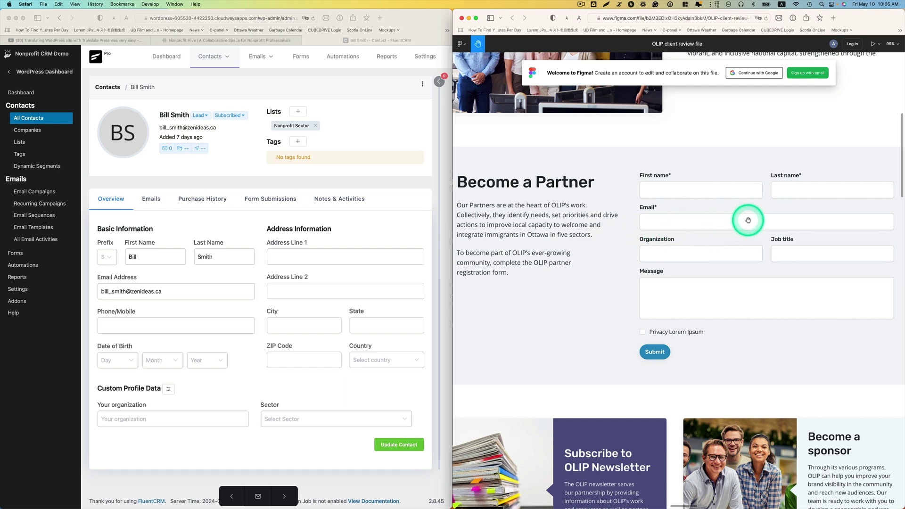
pyautogui.scroll(1, 748, 220)
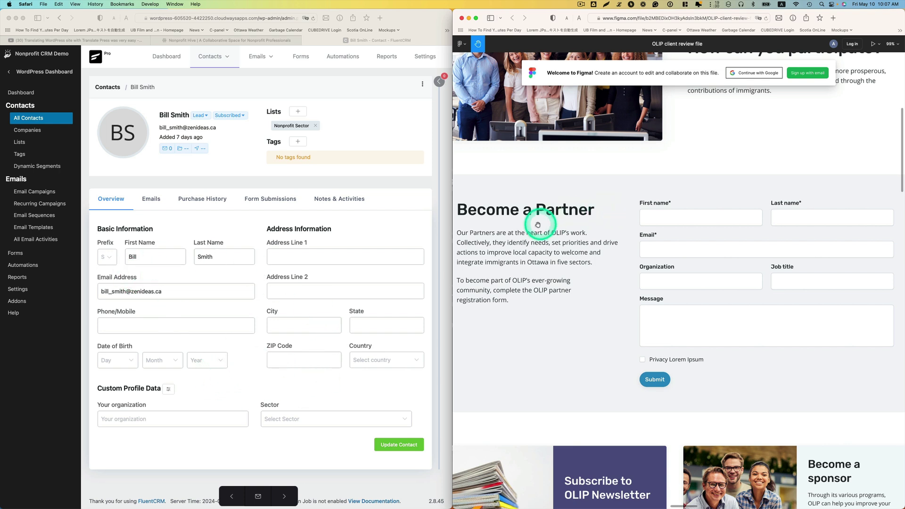
pyautogui.click(23, 290)
# Widen the FluentCRM window and begin a new custom contact field, showing the Field Type options
pyautogui.moveTo(448, 188); pyautogui.dragTo(663, 187)
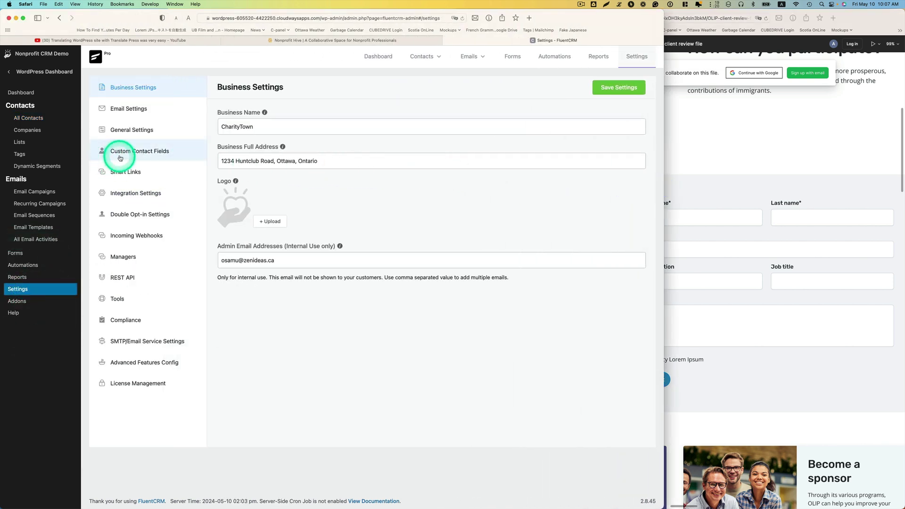
pyautogui.click(164, 154)
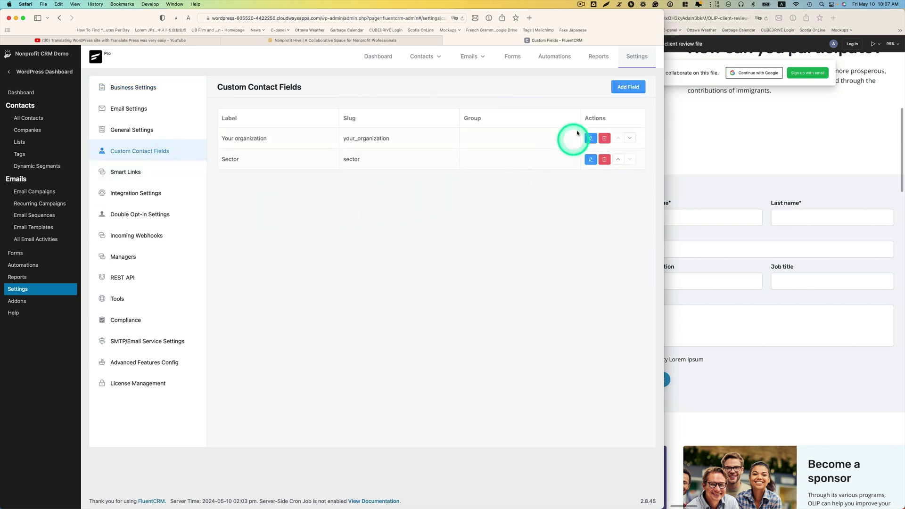
pyautogui.click(628, 88)
pyautogui.click(464, 105)
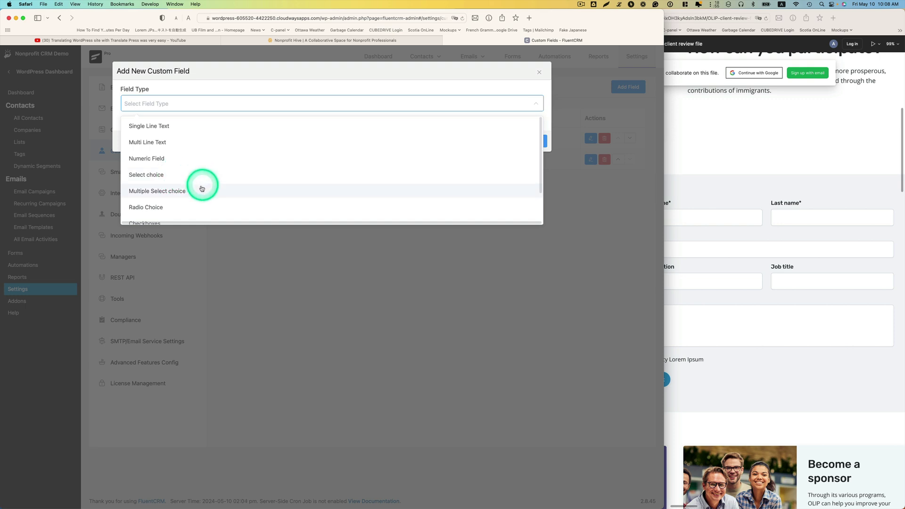
# Add a Single Line Text custom contact field labelled 'Job Title' with slug job_title
pyautogui.scroll(-3, 184, 192)
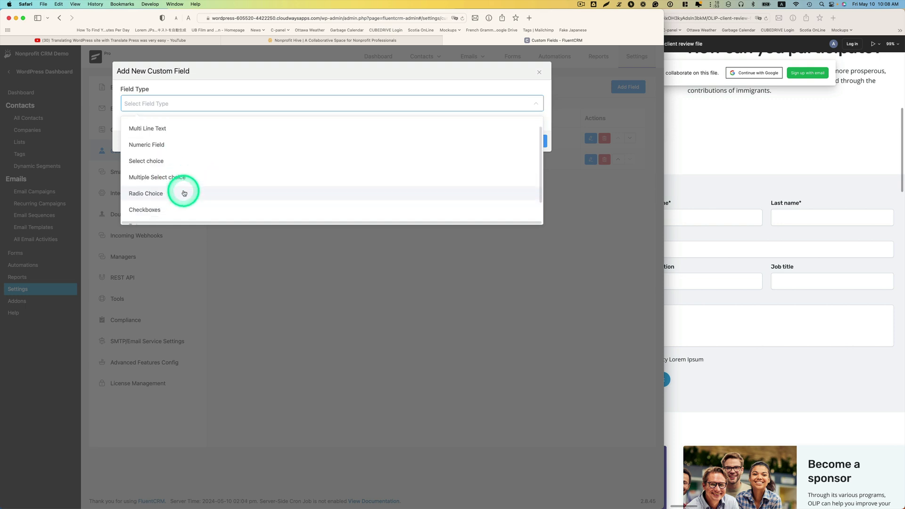
pyautogui.scroll(-1, 183, 192)
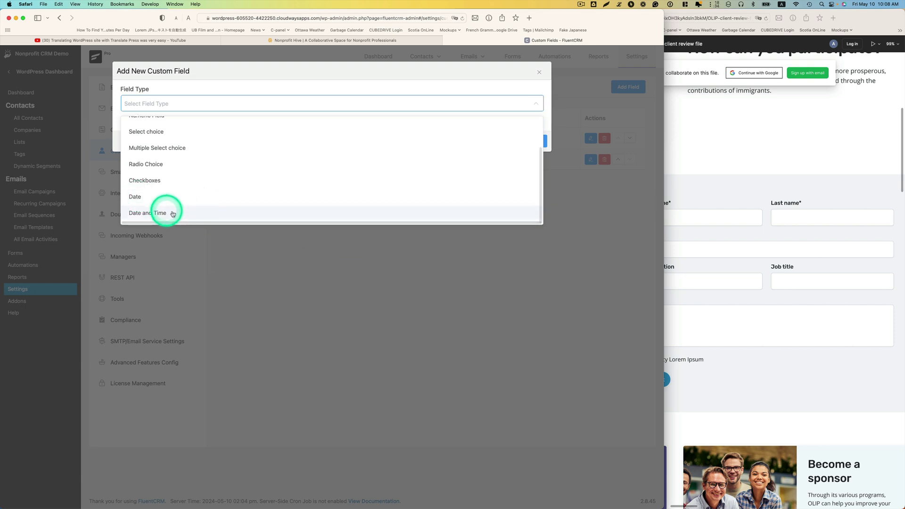
pyautogui.scroll(2, 280, 171)
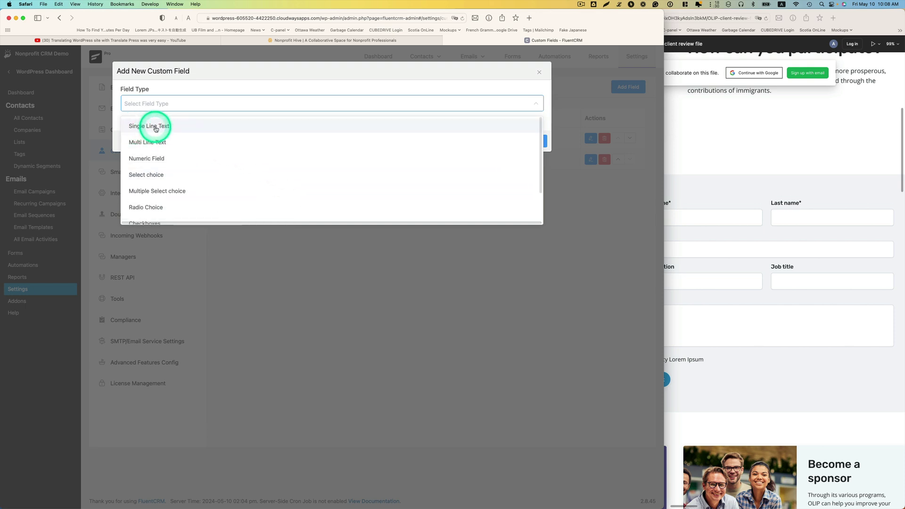
pyautogui.click(167, 128)
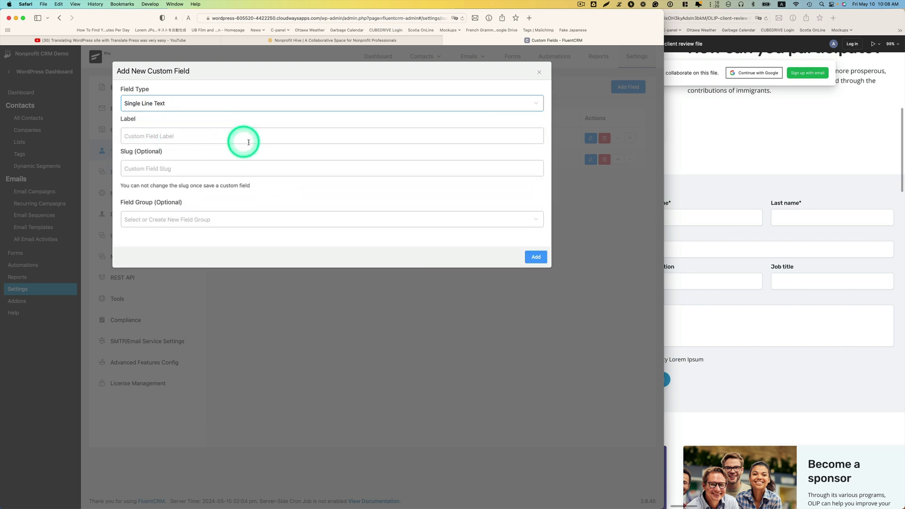
pyautogui.click(212, 138)
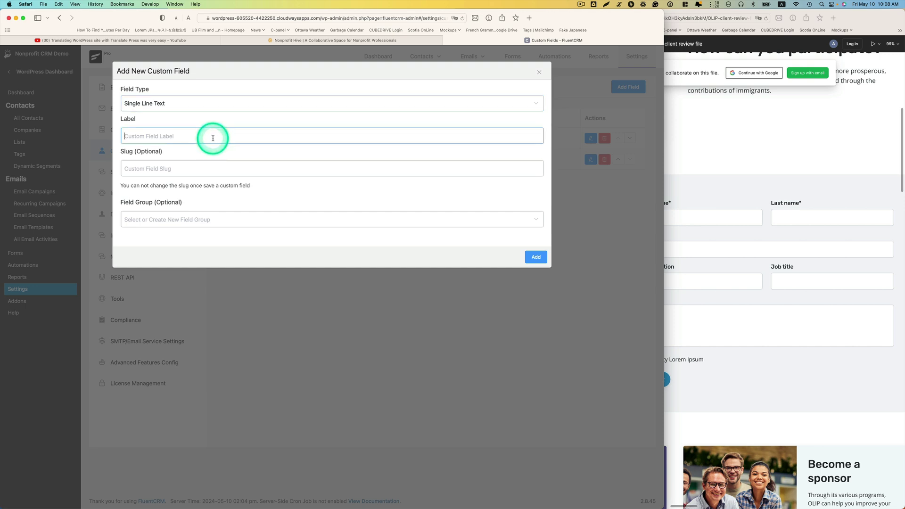
pyautogui.click(207, 166)
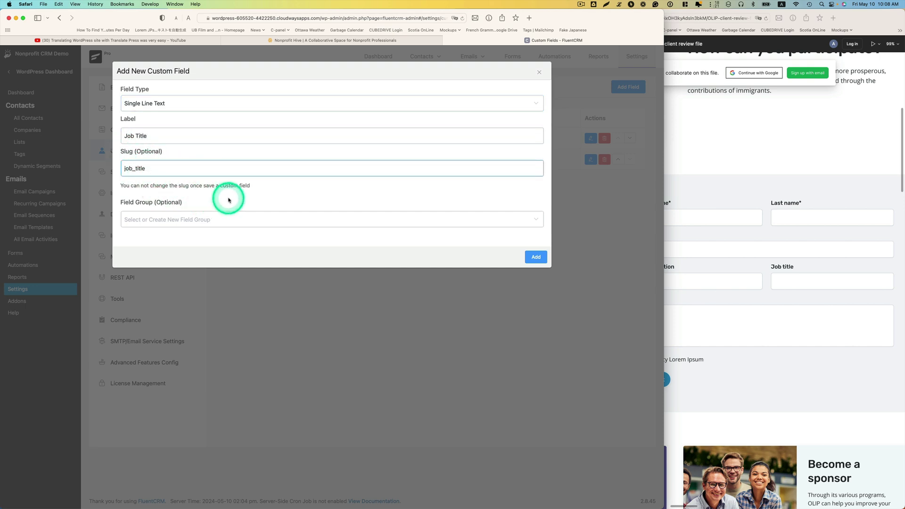
pyautogui.click(529, 261)
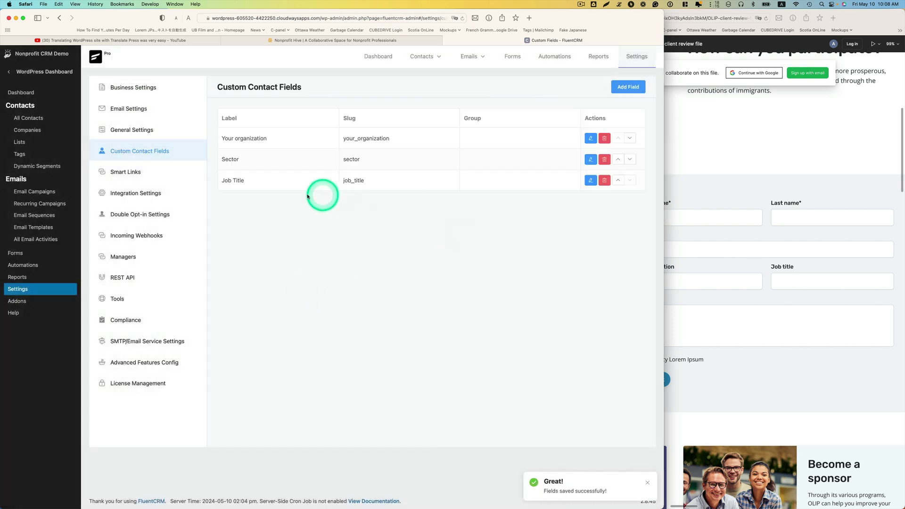
# Change the sample contact's Job Title from President to CEO, save it, and return to MindNode
pyautogui.click(32, 119)
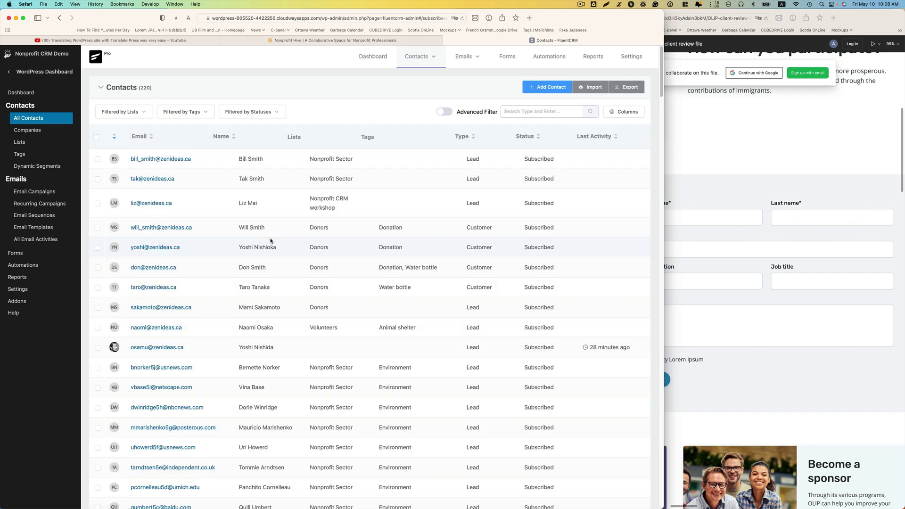
pyautogui.click(173, 157)
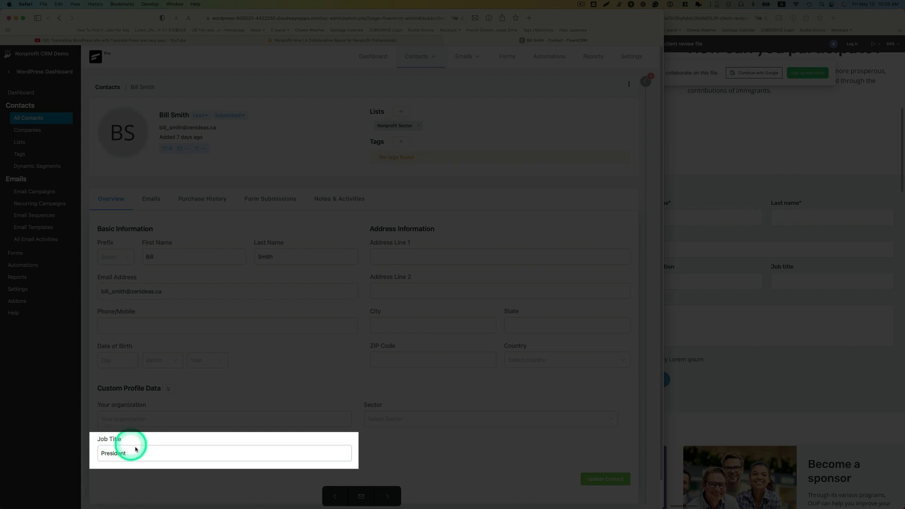
pyautogui.click(139, 454)
pyautogui.doubleClick(113, 453)
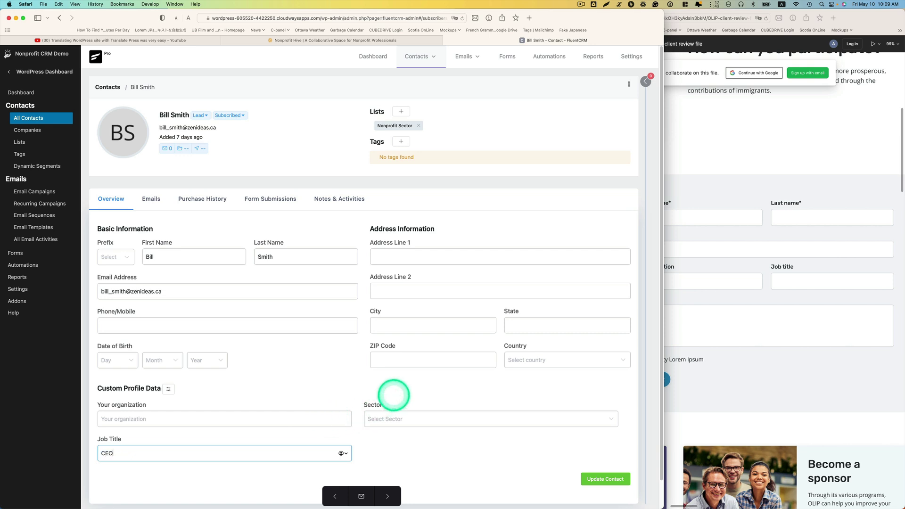
pyautogui.click(592, 481)
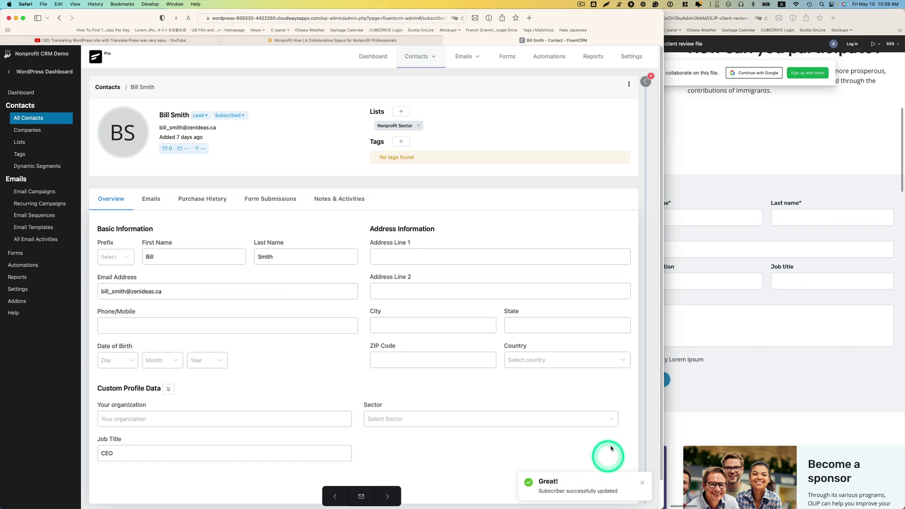
pyautogui.hotkey('ctrl', 'Up')
pyautogui.click(587, 203)
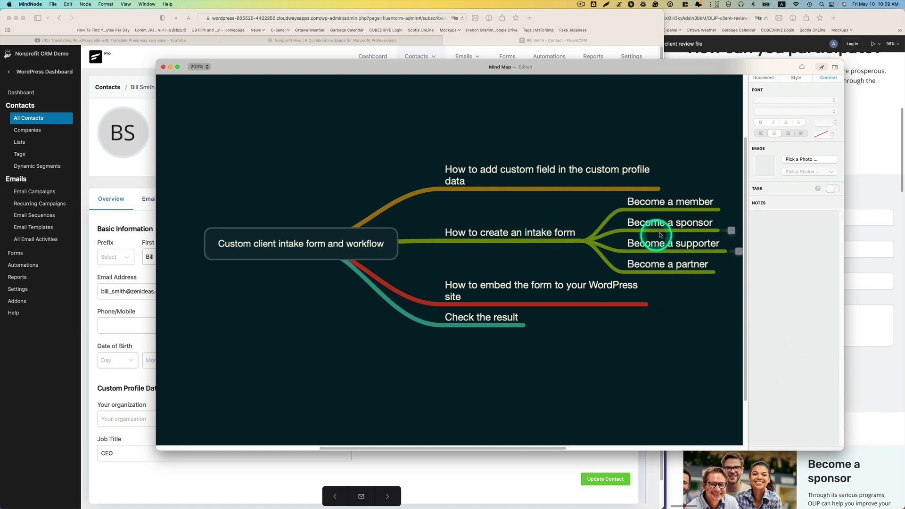
# Bring the Safari browser windows back in front of the MindNode map
pyautogui.click(860, 279)
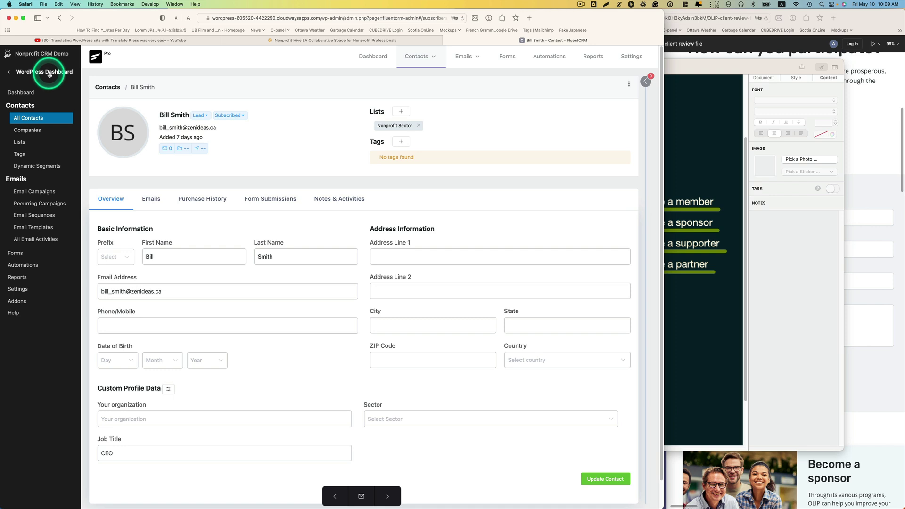
# Visit the Plugins list, then open the Fluent Forms Forms list of nine existing forms
pyautogui.moveTo(8, 74)
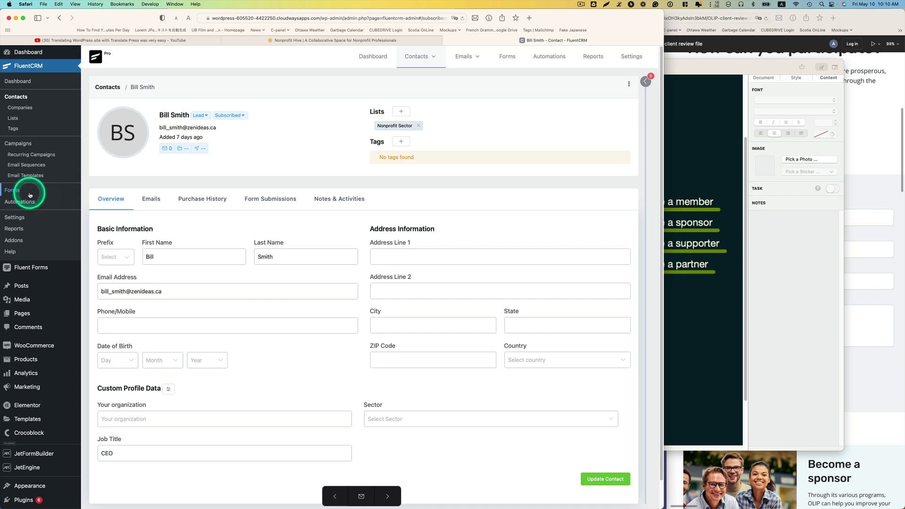
pyautogui.moveTo(55, 259)
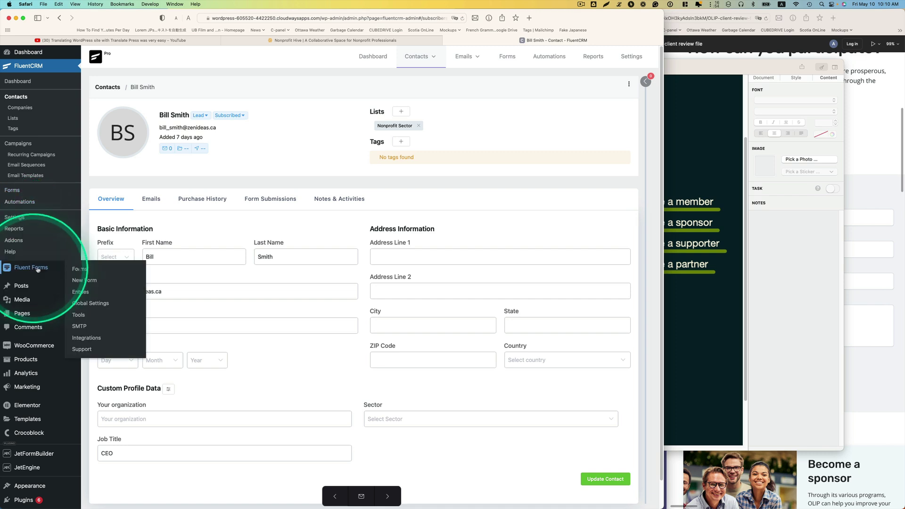
pyautogui.scroll(-1, 55, 321)
pyautogui.moveTo(52, 351)
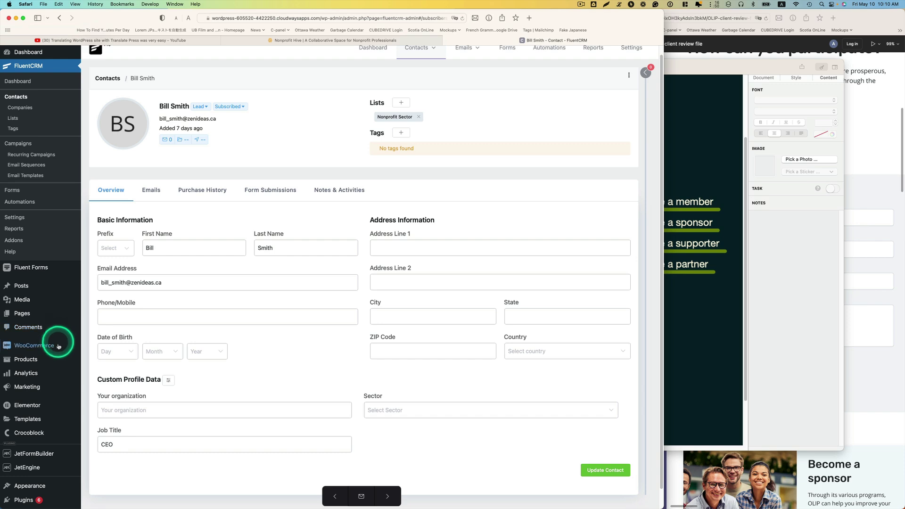
pyautogui.scroll(-1, 30, 486)
pyautogui.click(29, 498)
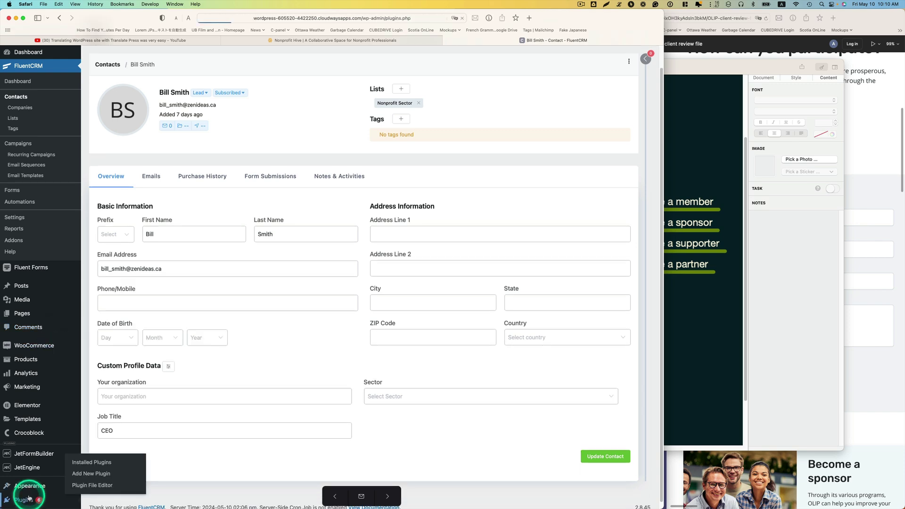
pyautogui.scroll(-5, 292, 323)
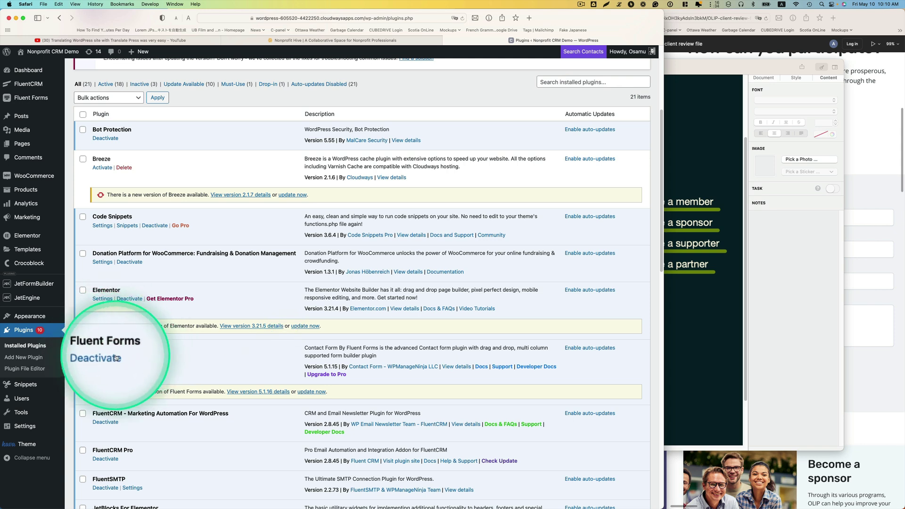
pyautogui.scroll(3, 50, 289)
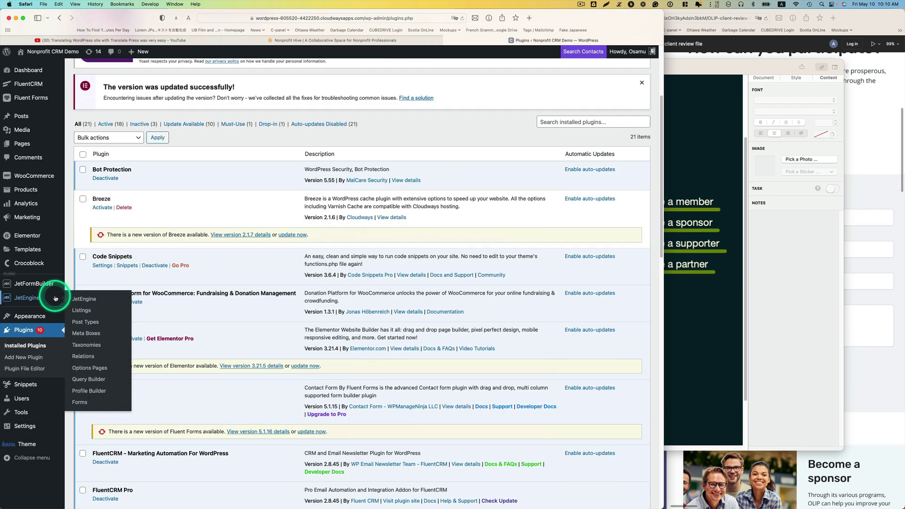
pyautogui.moveTo(33, 97)
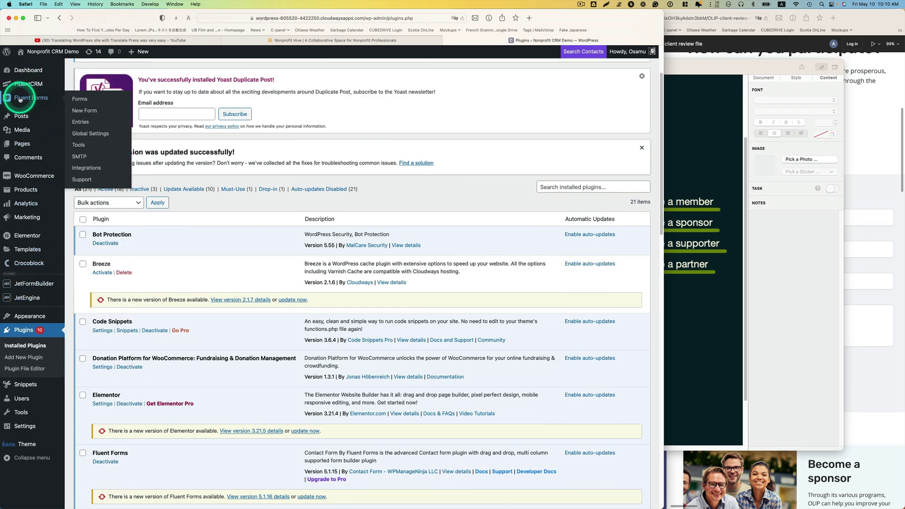
pyautogui.click(79, 99)
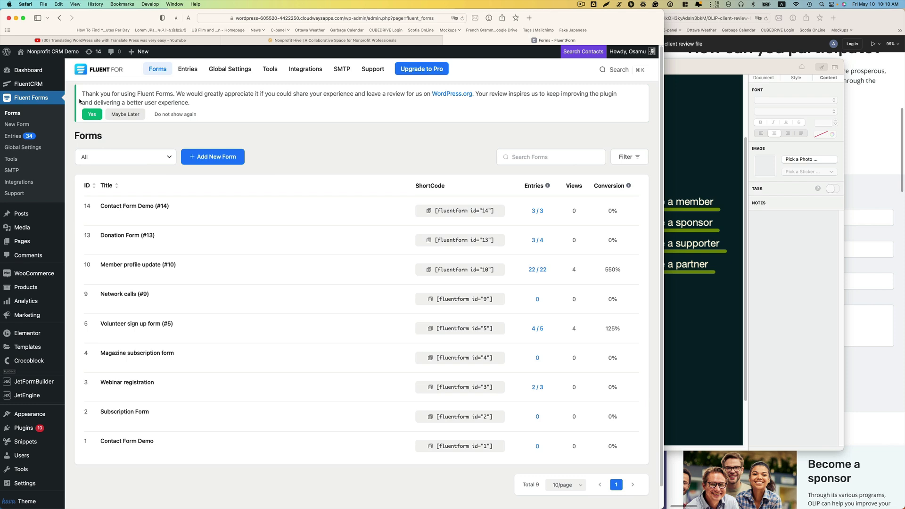
# Add a new form from the basic contact form template via Choose a Template
pyautogui.click(206, 159)
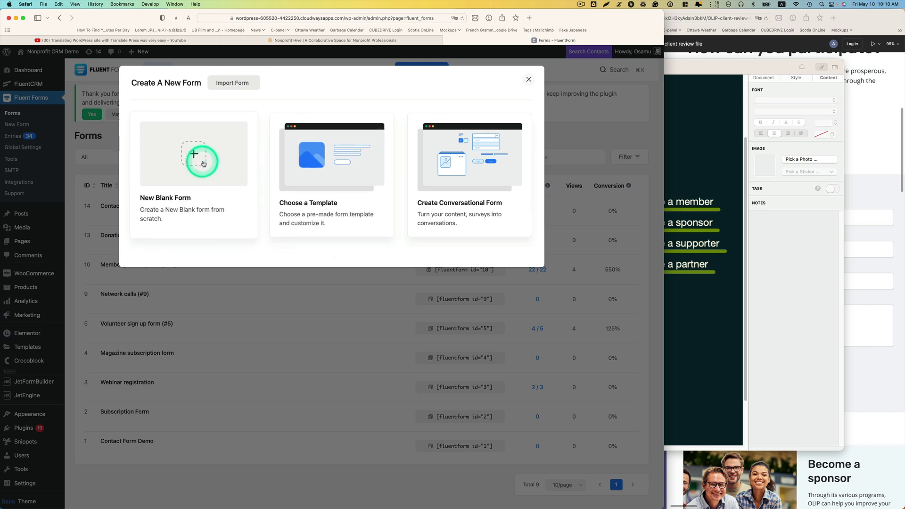
pyautogui.click(329, 166)
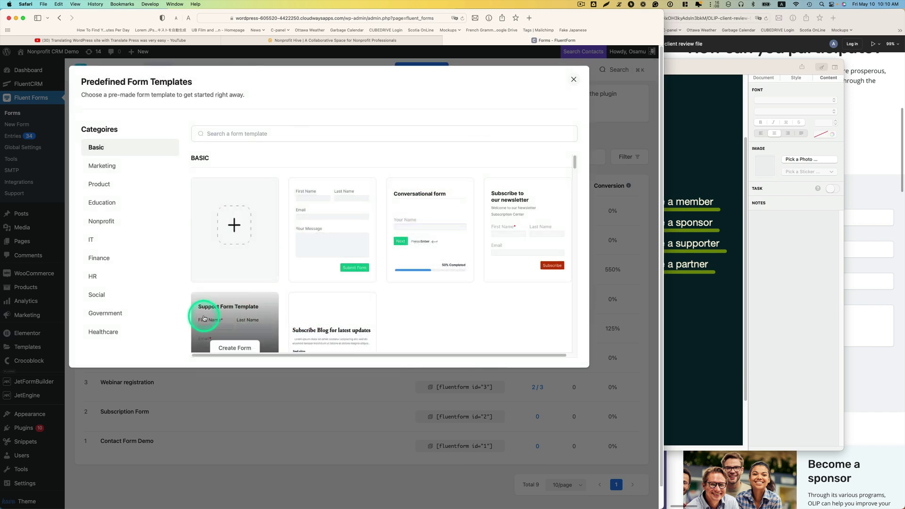
pyautogui.moveTo(315, 193)
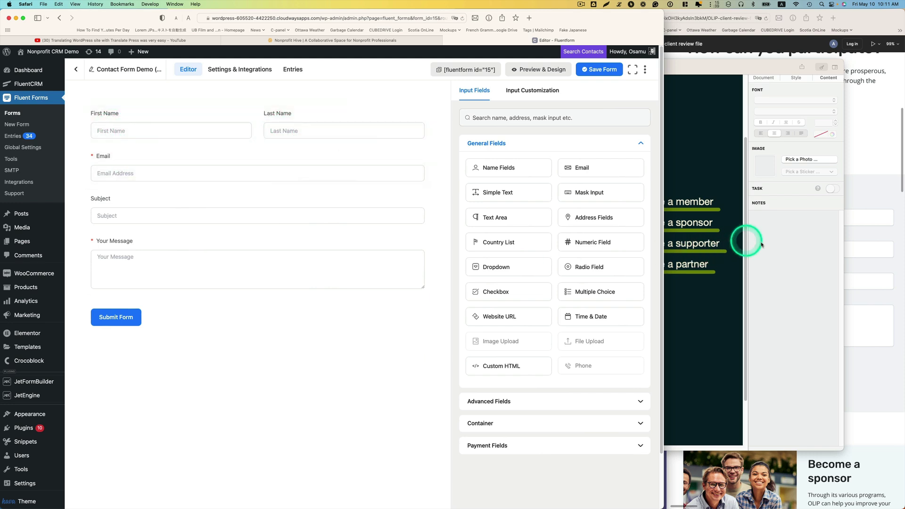
# Delete the Subject field from the new form, checking the partner design for reference
pyautogui.click(874, 197)
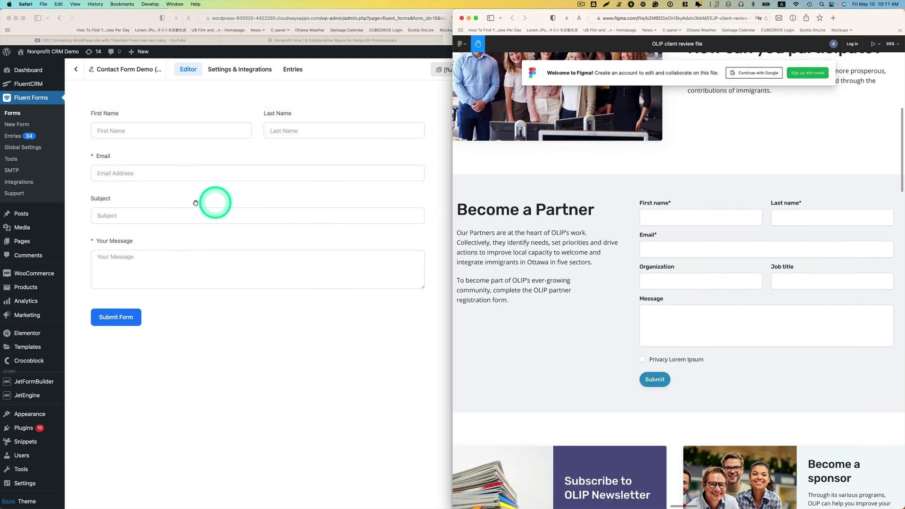
pyautogui.click(179, 206)
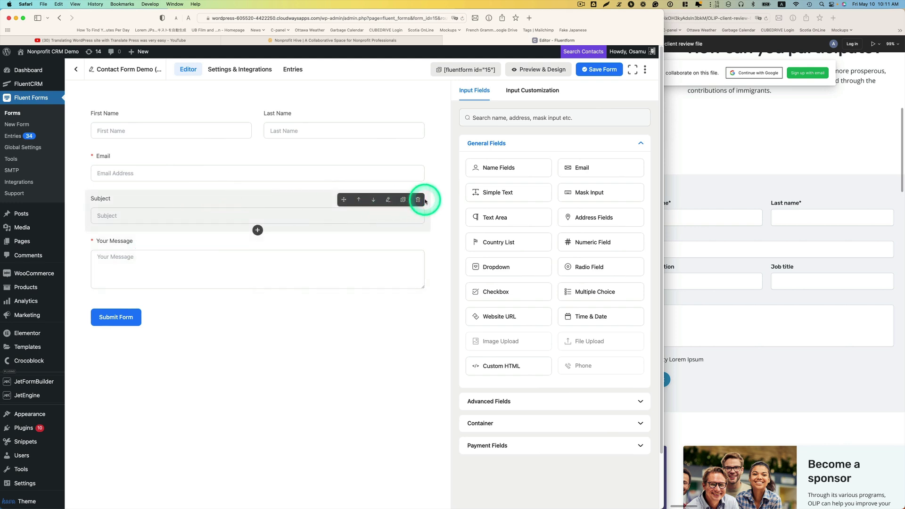
pyautogui.click(180, 203)
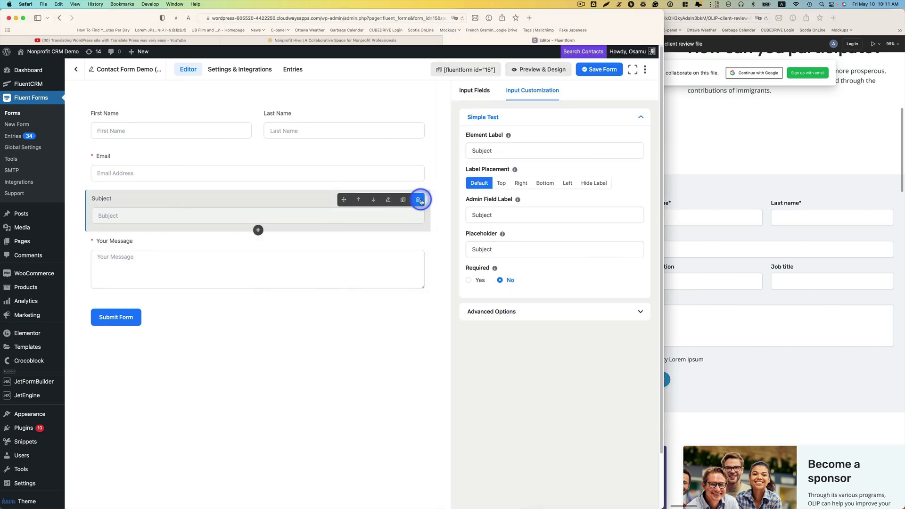
pyautogui.click(419, 200)
pyautogui.click(368, 201)
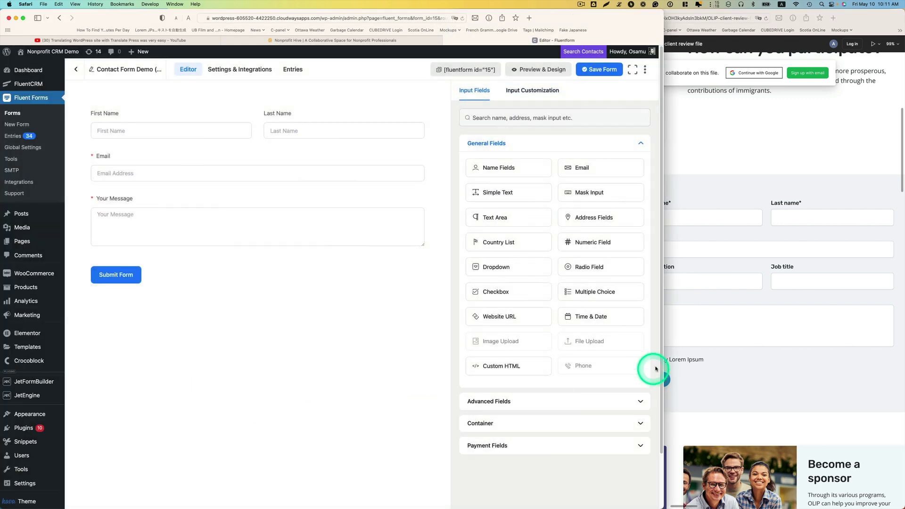
pyautogui.click(717, 296)
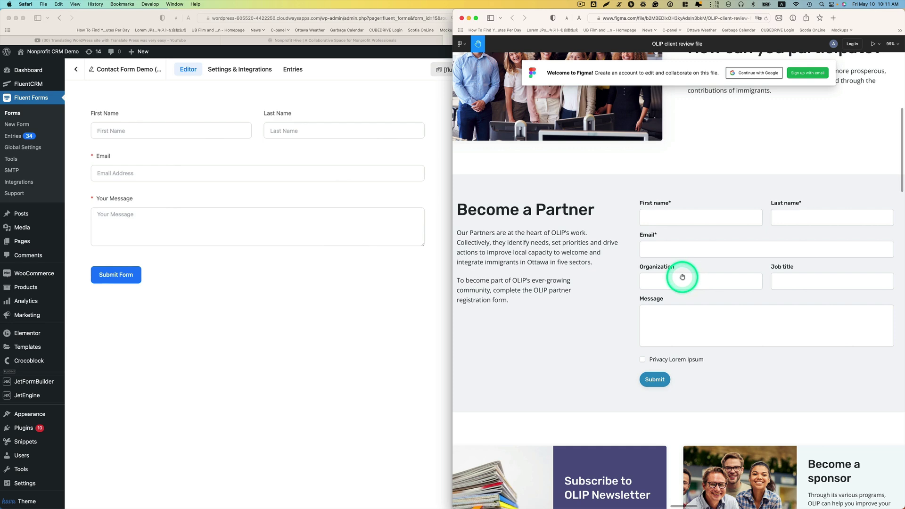
pyautogui.click(317, 337)
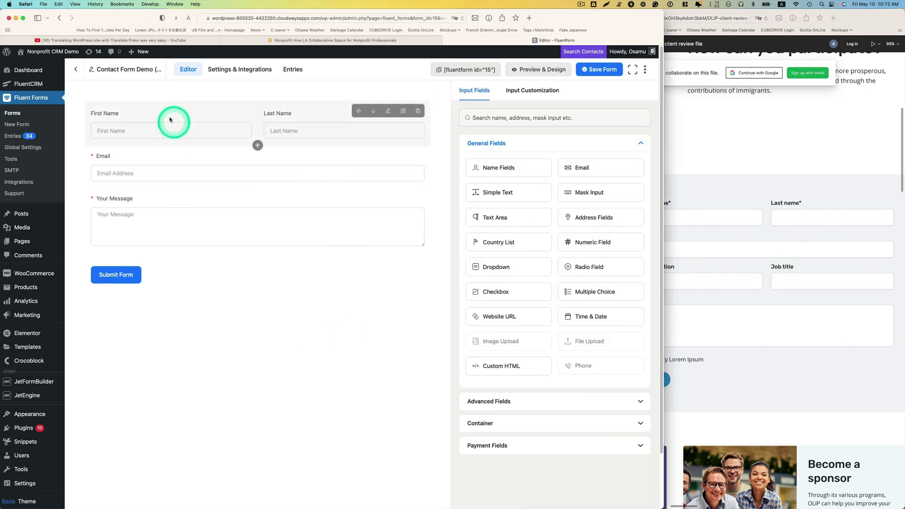
# Rename the form to 'Become a partner form' and compare it with the partner design
pyautogui.click(93, 69)
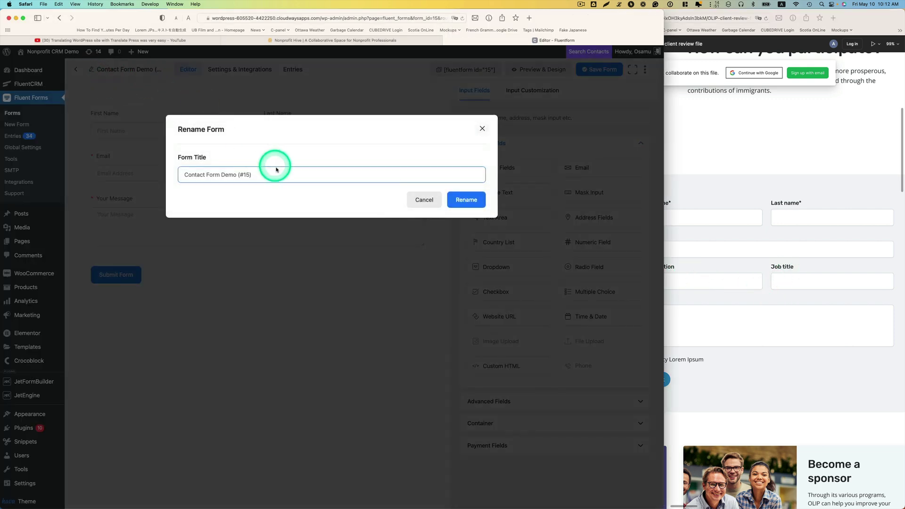
pyautogui.moveTo(279, 177); pyautogui.dragTo(172, 182)
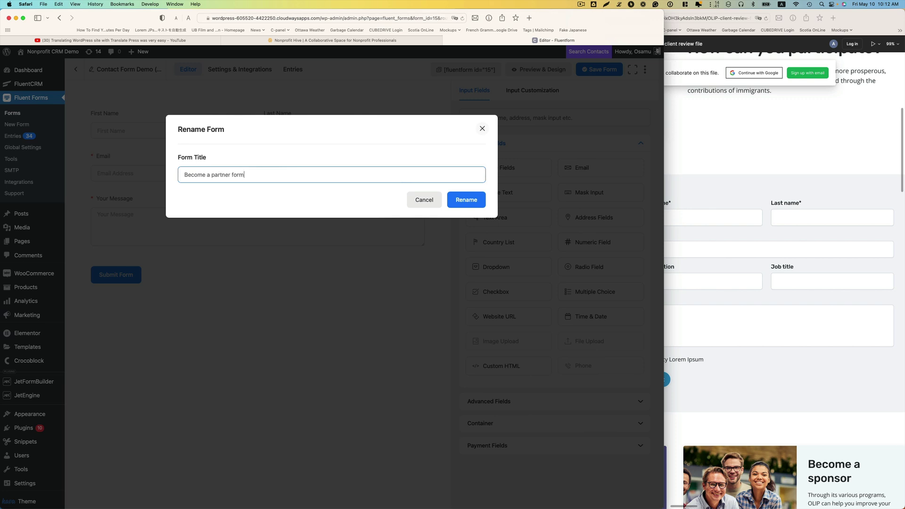
pyautogui.click(471, 204)
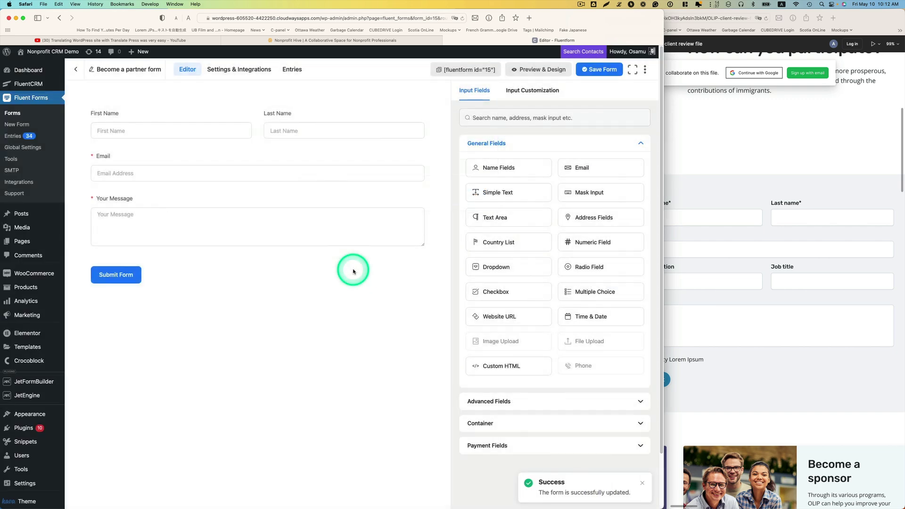
pyautogui.click(719, 248)
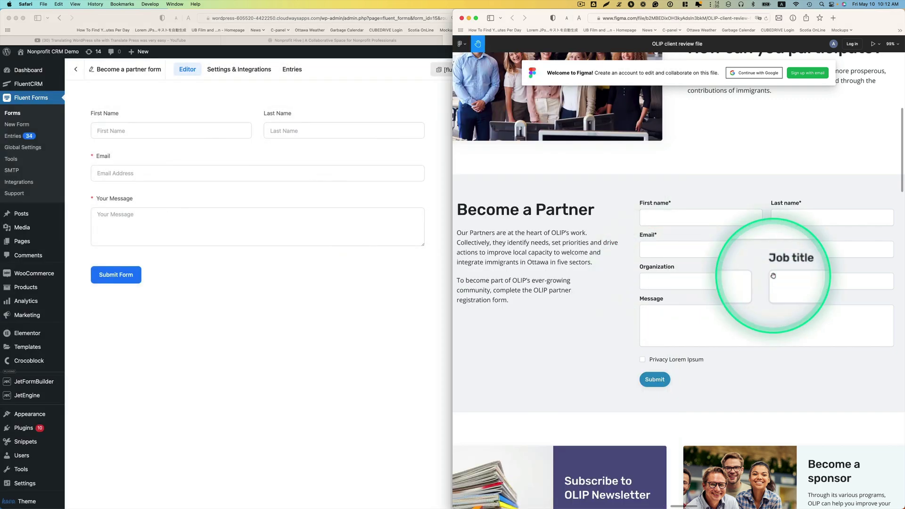
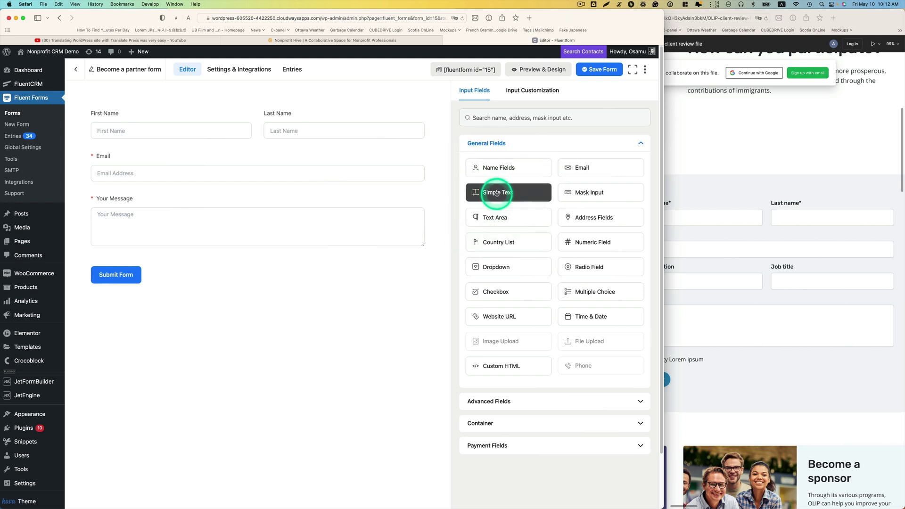
# Add a Simple Text field below Email and relabel it 'Organization'
pyautogui.moveTo(497, 193); pyautogui.dragTo(205, 211)
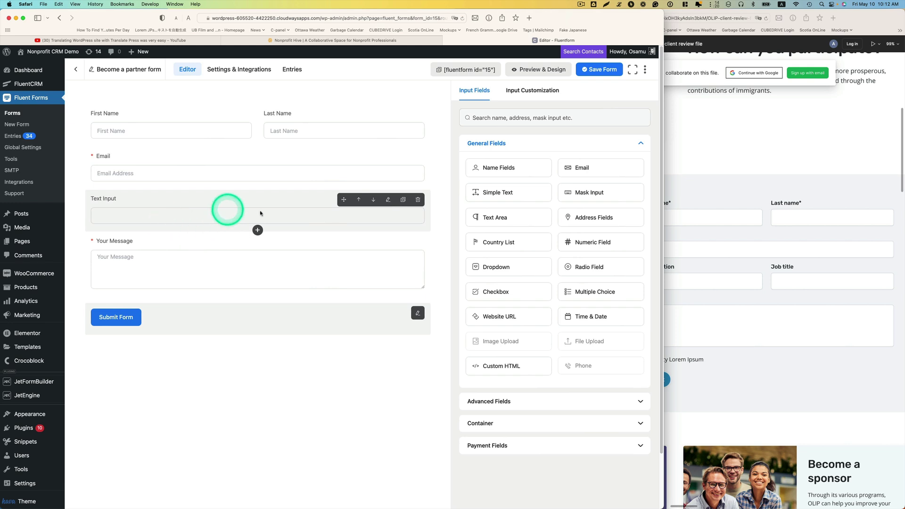
pyautogui.click(278, 211)
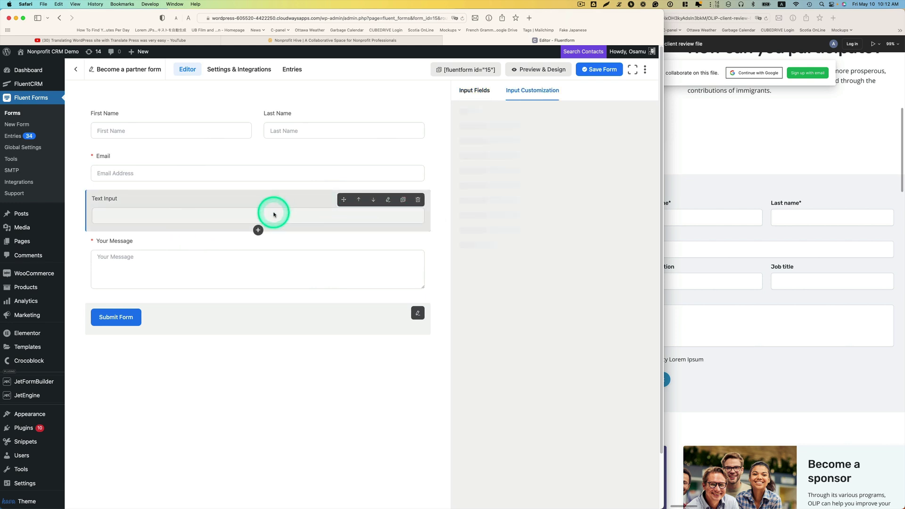
pyautogui.click(504, 151)
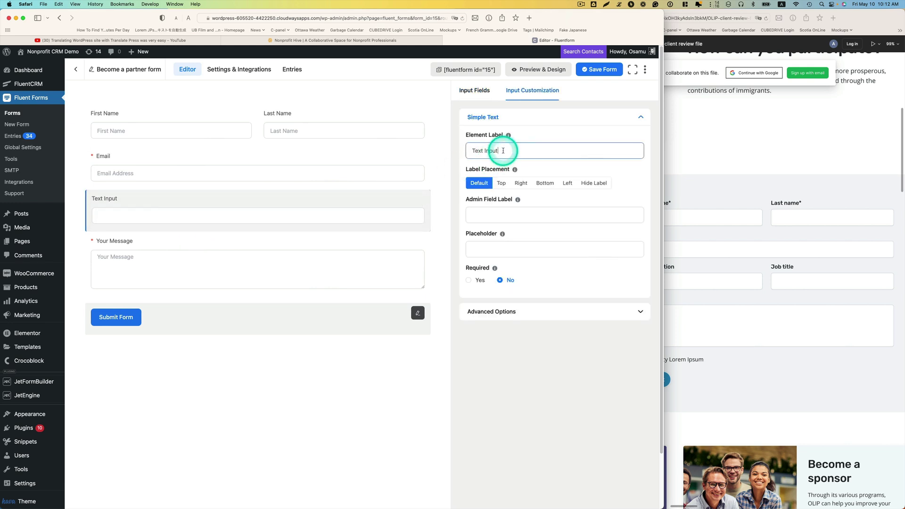
pyautogui.moveTo(503, 150); pyautogui.dragTo(452, 167)
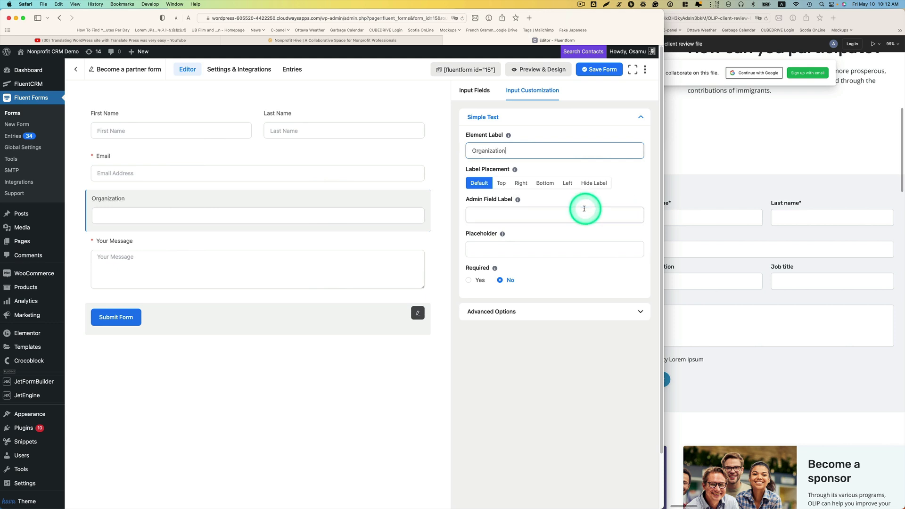
pyautogui.click(473, 93)
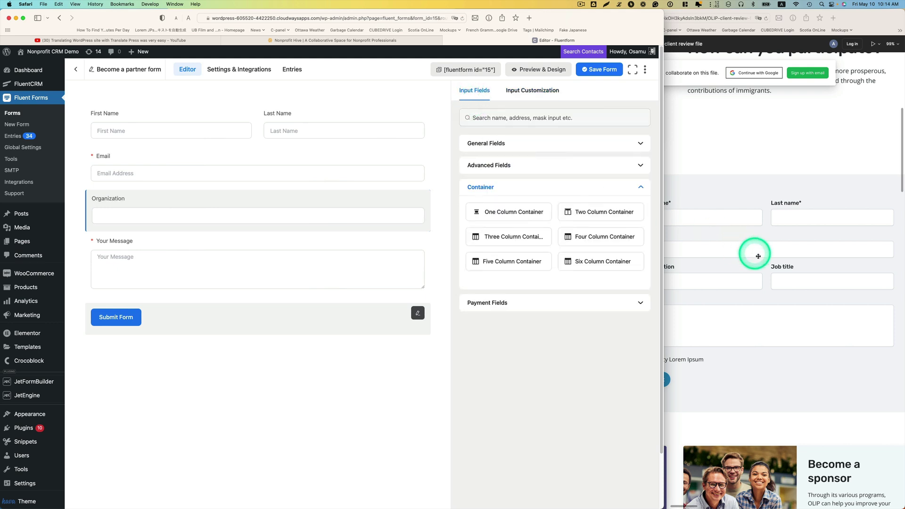
pyautogui.click(794, 283)
pyautogui.click(434, 150)
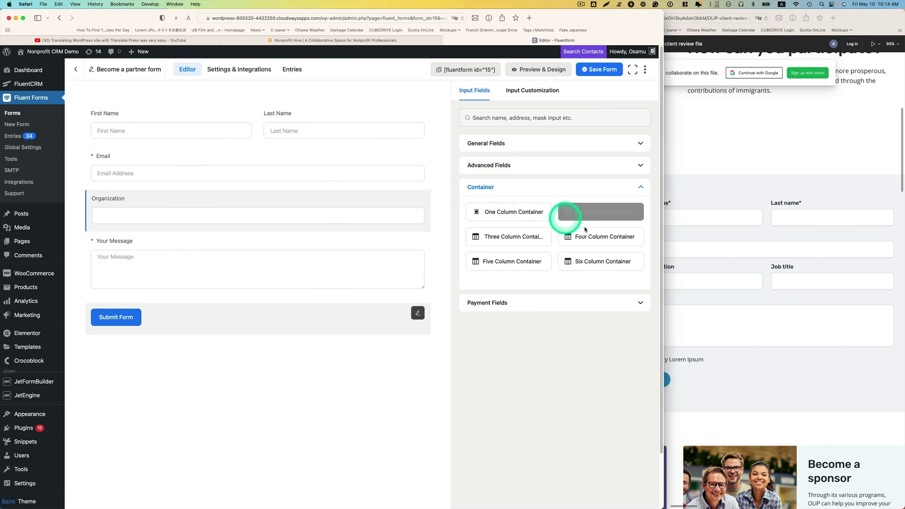
# Put Organization in a two-column row and place a duplicate relabelled 'Job Title' beside it
pyautogui.moveTo(580, 208); pyautogui.dragTo(323, 216)
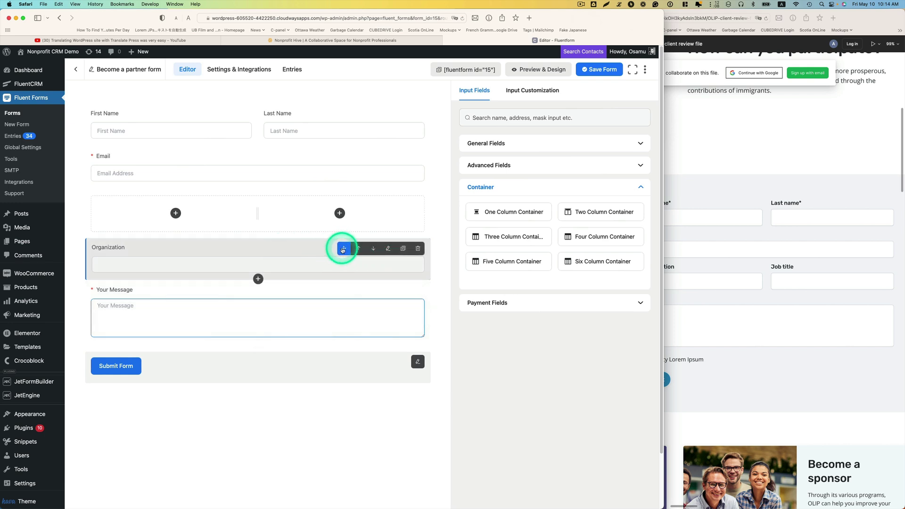
pyautogui.moveTo(343, 249); pyautogui.dragTo(203, 242)
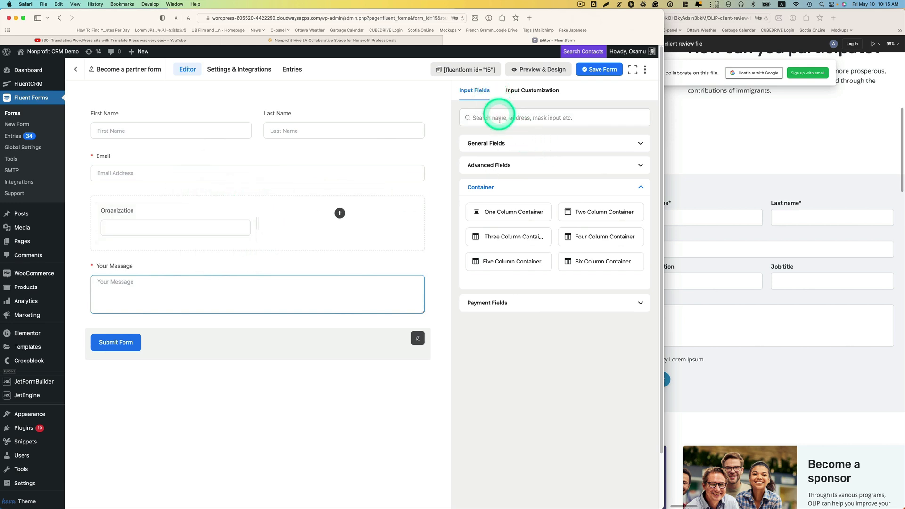
pyautogui.click(494, 143)
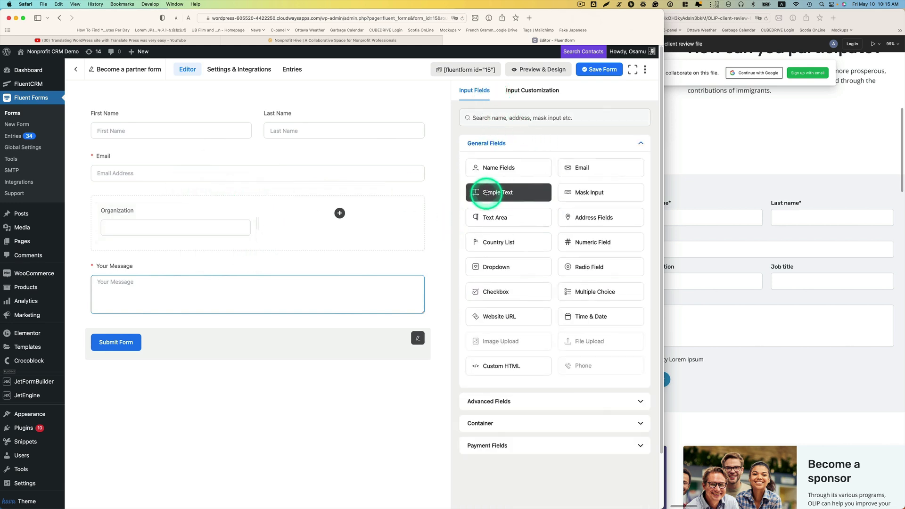
pyautogui.click(230, 212)
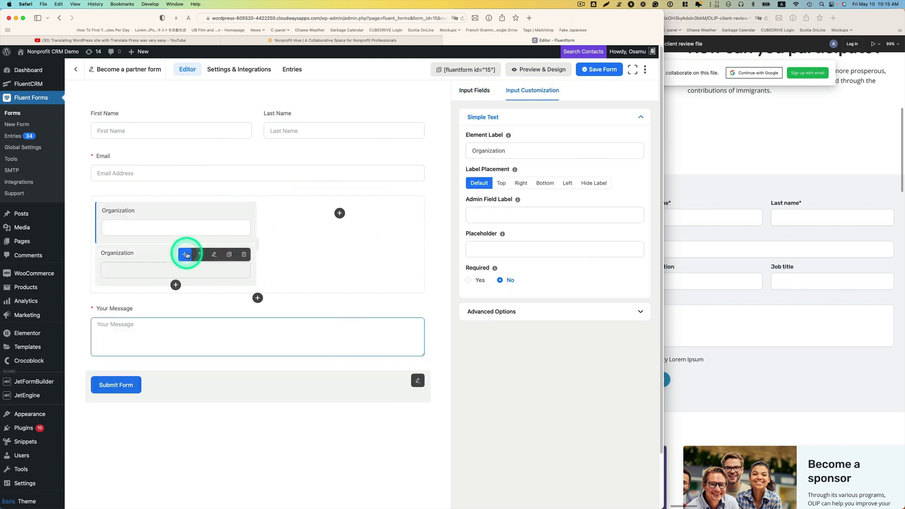
pyautogui.moveTo(186, 254); pyautogui.dragTo(310, 232)
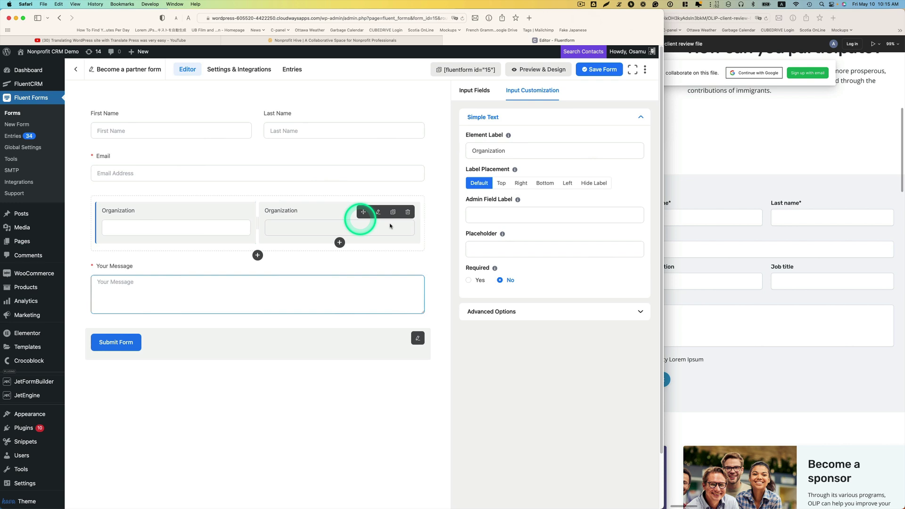
pyautogui.doubleClick(511, 151)
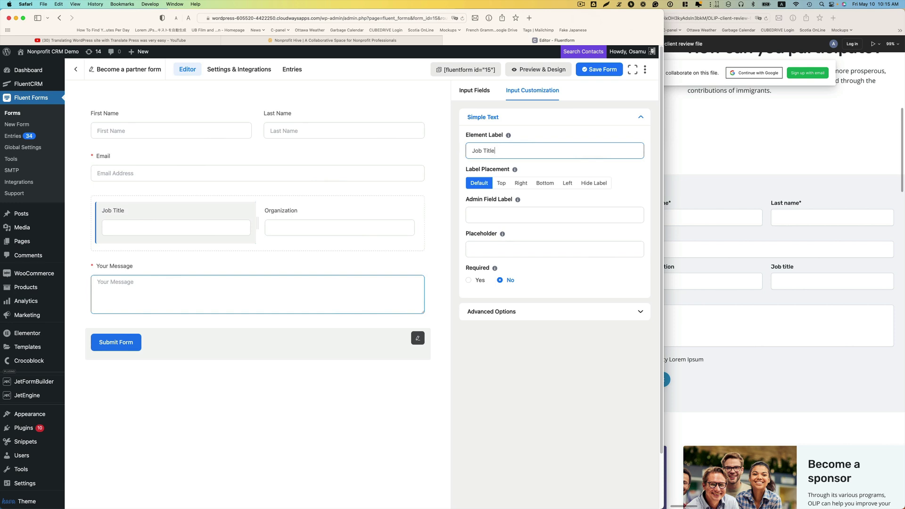
pyautogui.click(520, 379)
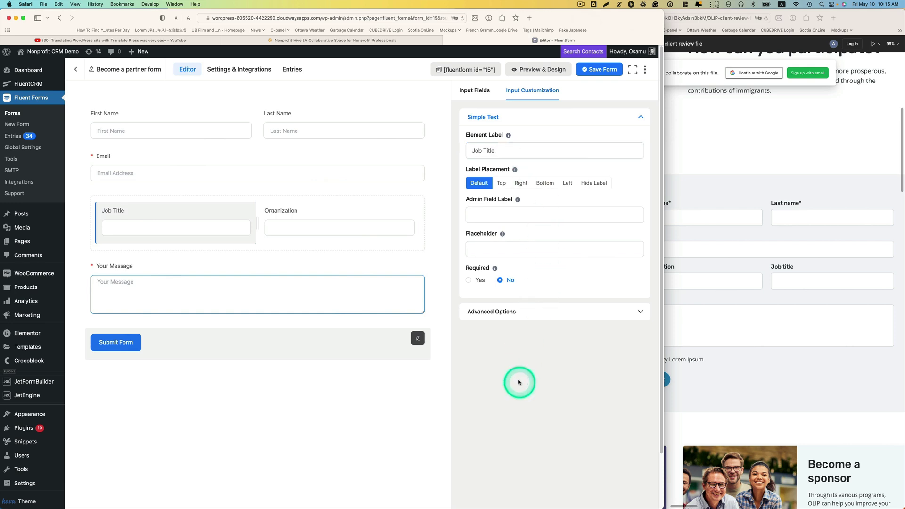
pyautogui.click(188, 344)
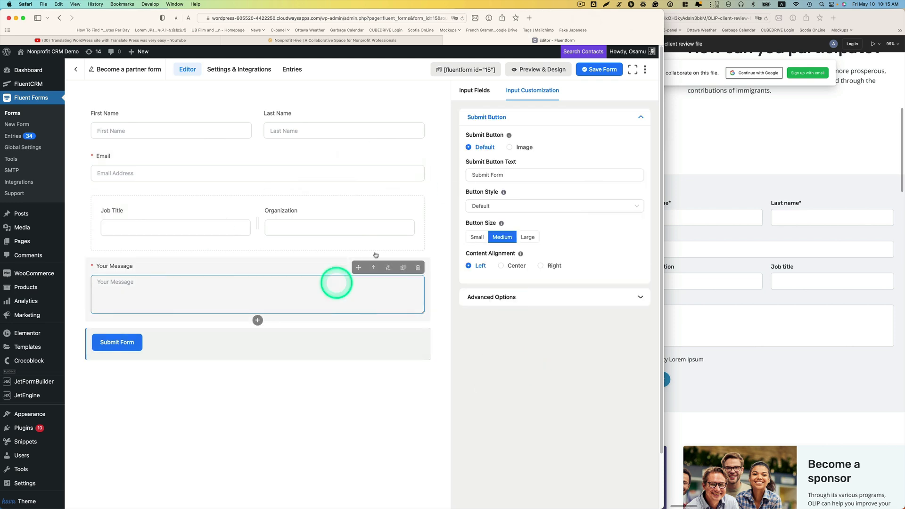
# Stay on the page, save the Become a partner form, and open Settings & Integrations
pyautogui.click(475, 90)
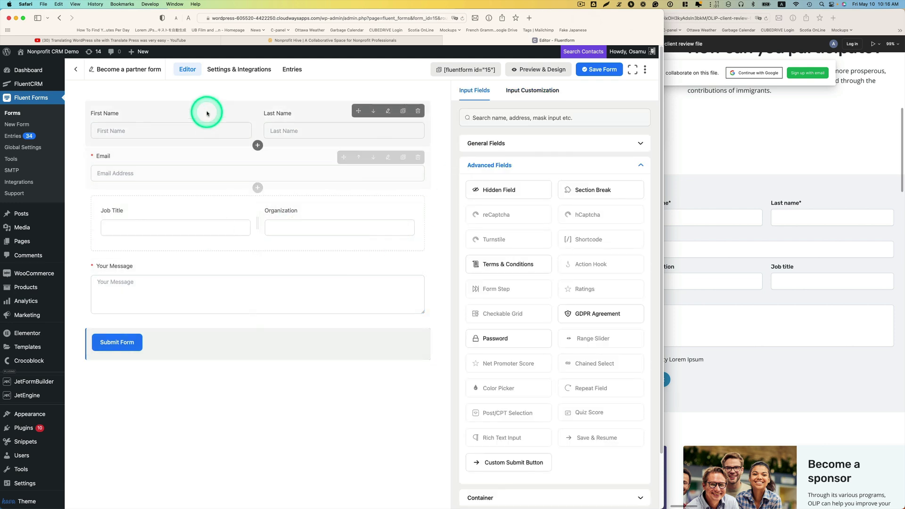
pyautogui.click(248, 73)
pyautogui.click(462, 189)
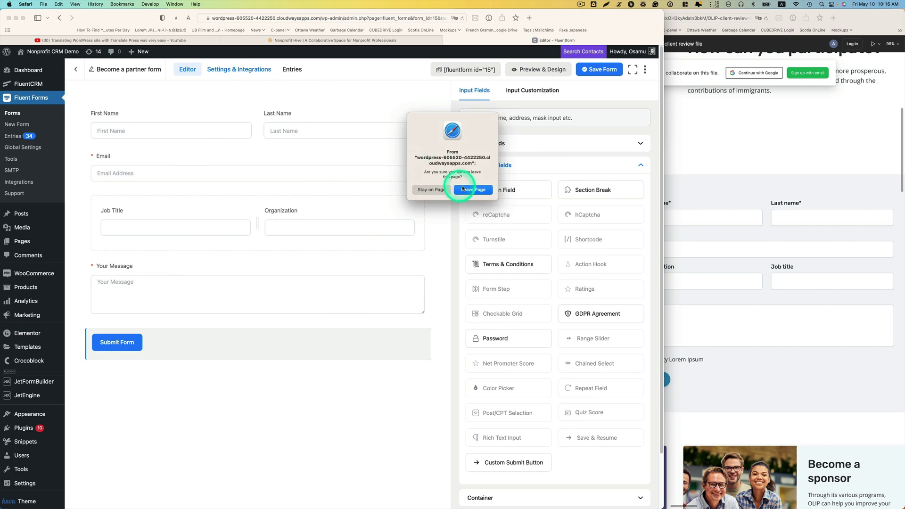
pyautogui.click(418, 191)
pyautogui.click(599, 69)
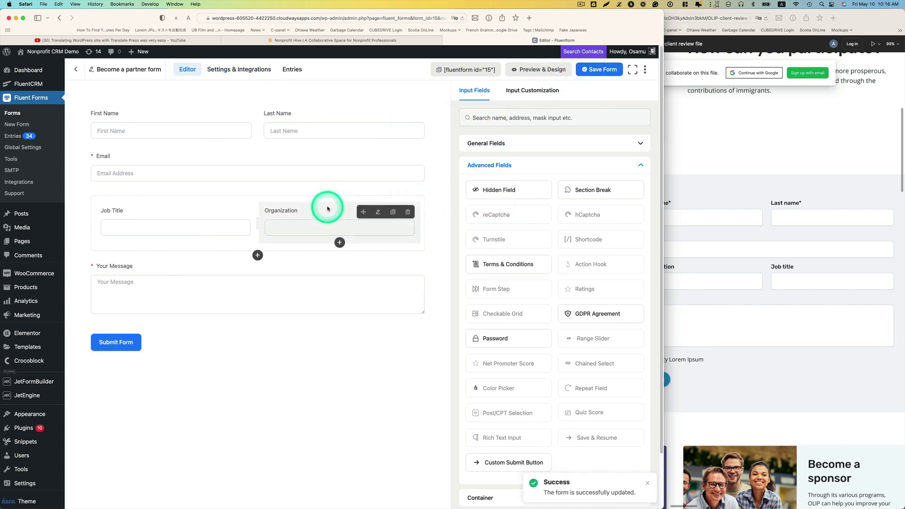
pyautogui.click(238, 69)
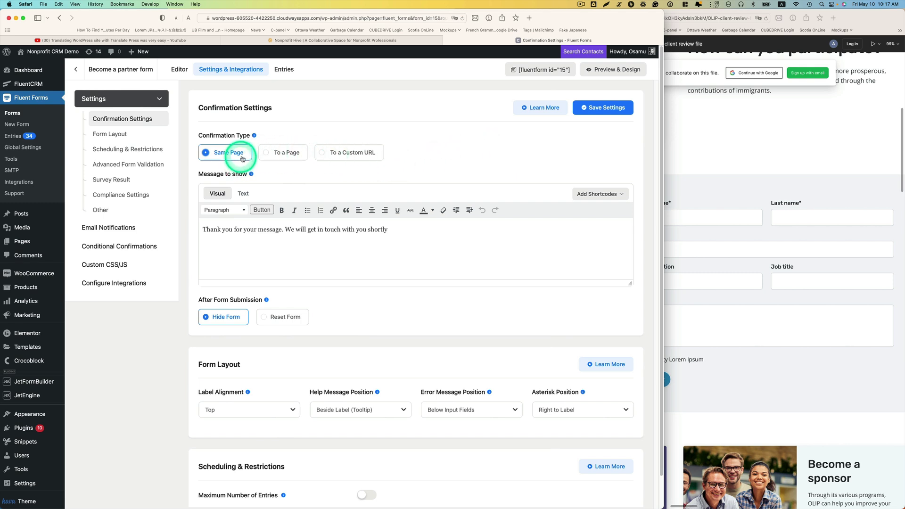
# Select and review the Same Page confirmation message text
pyautogui.click(217, 233)
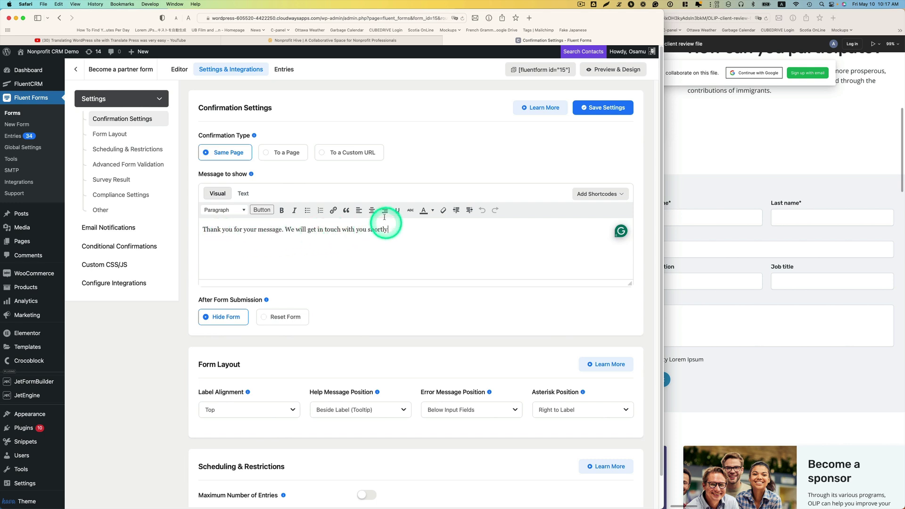
pyautogui.moveTo(399, 232); pyautogui.dragTo(208, 231)
pyautogui.click(229, 249)
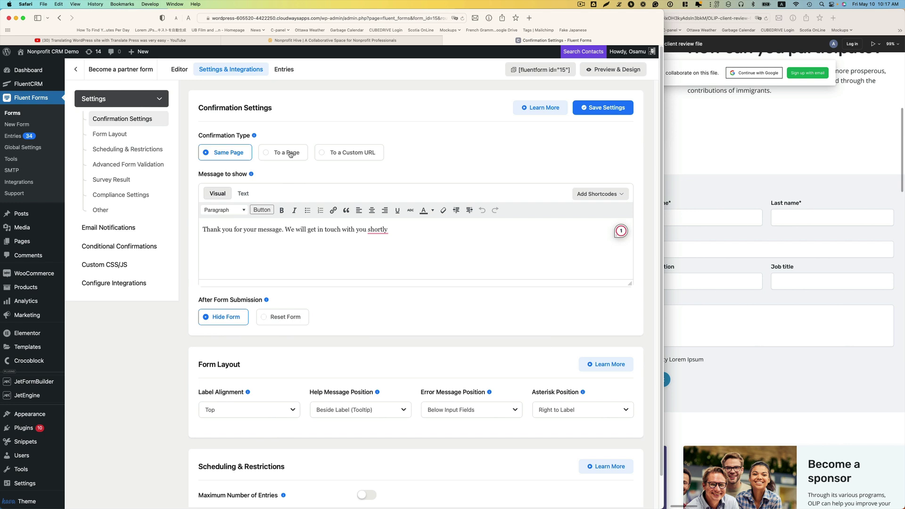
# Try To a Page and To a Custom URL, keep Same Page, then go to Email Notifications
pyautogui.click(267, 156)
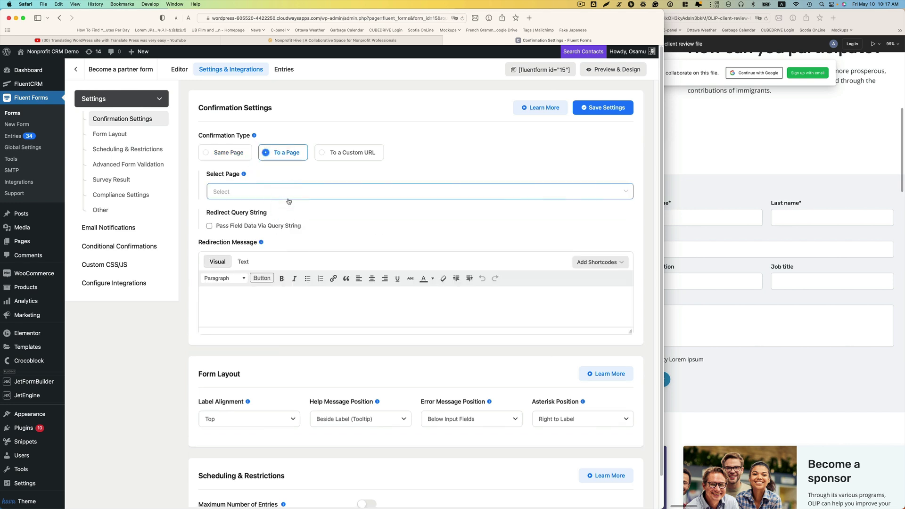
pyautogui.click(339, 152)
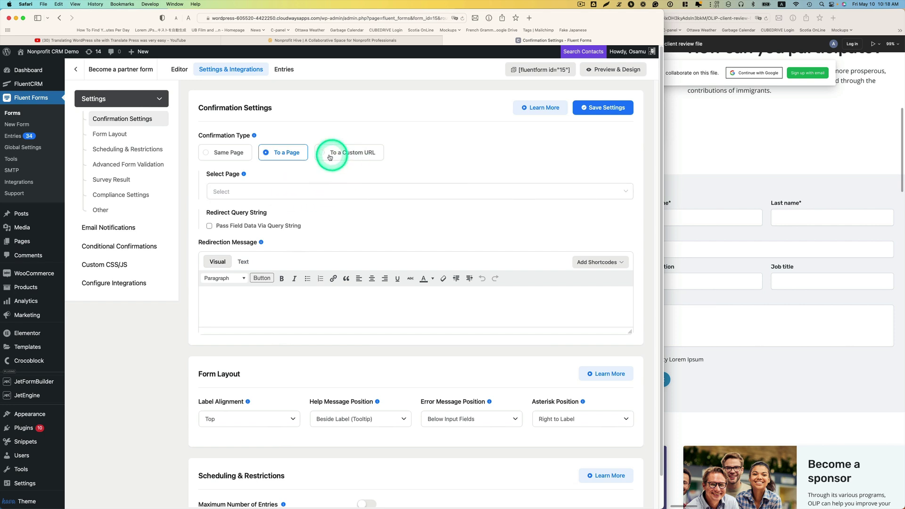
pyautogui.click(238, 153)
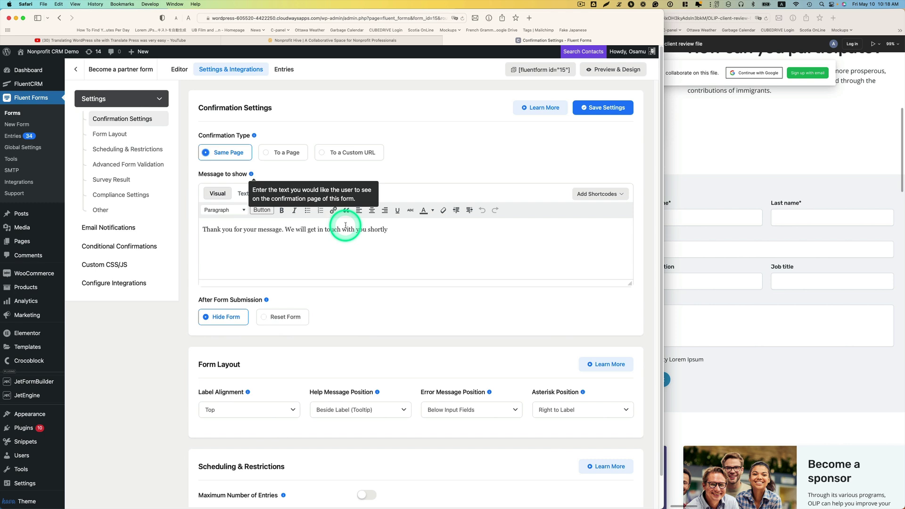
pyautogui.scroll(-1, 325, 233)
pyautogui.scroll(-1, 307, 221)
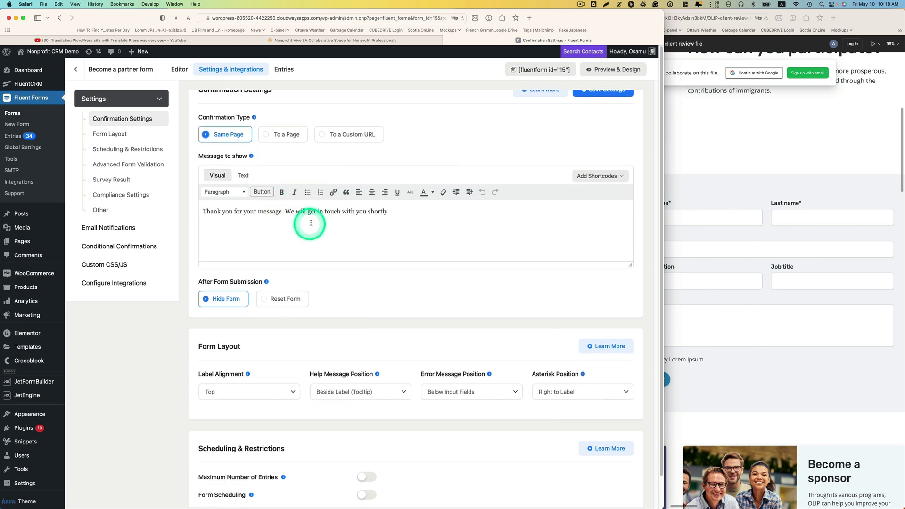
pyautogui.scroll(2, 316, 216)
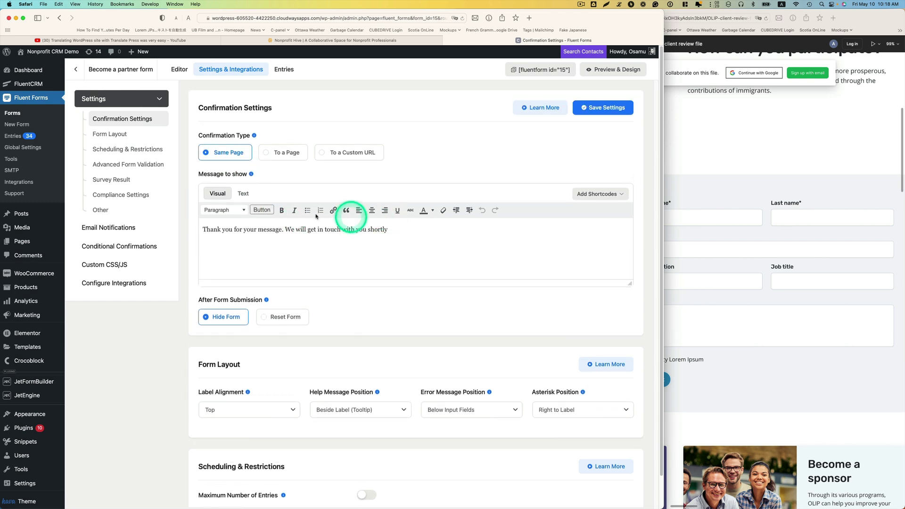
pyautogui.click(119, 232)
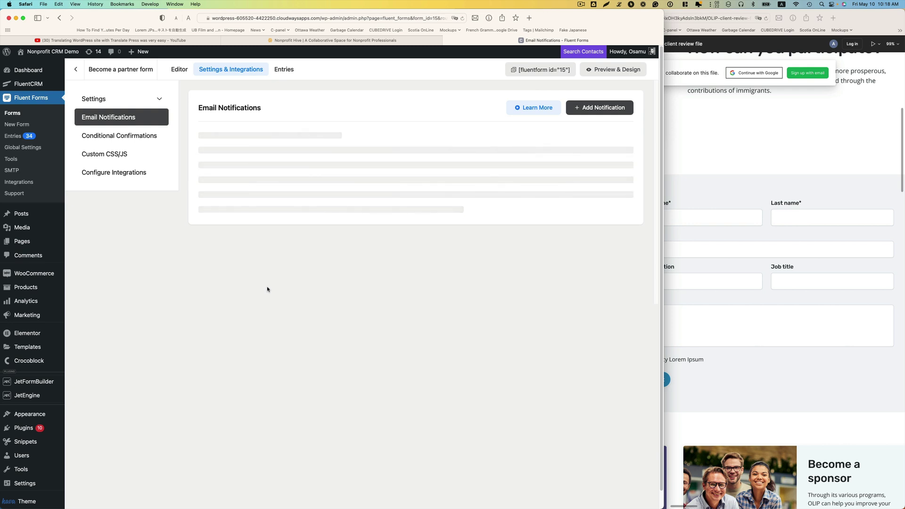
# Open the Admin Notification Email and select its recipient address
pyautogui.click(355, 168)
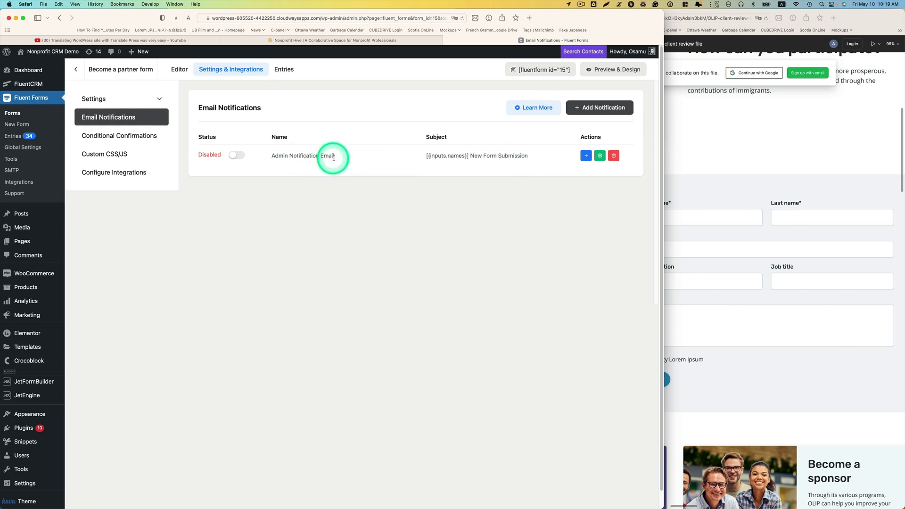
pyautogui.click(599, 156)
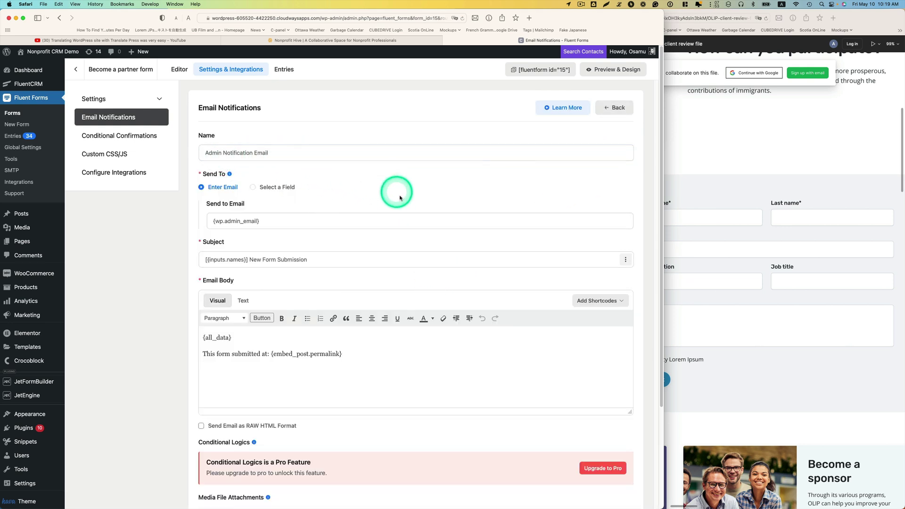
pyautogui.click(241, 222)
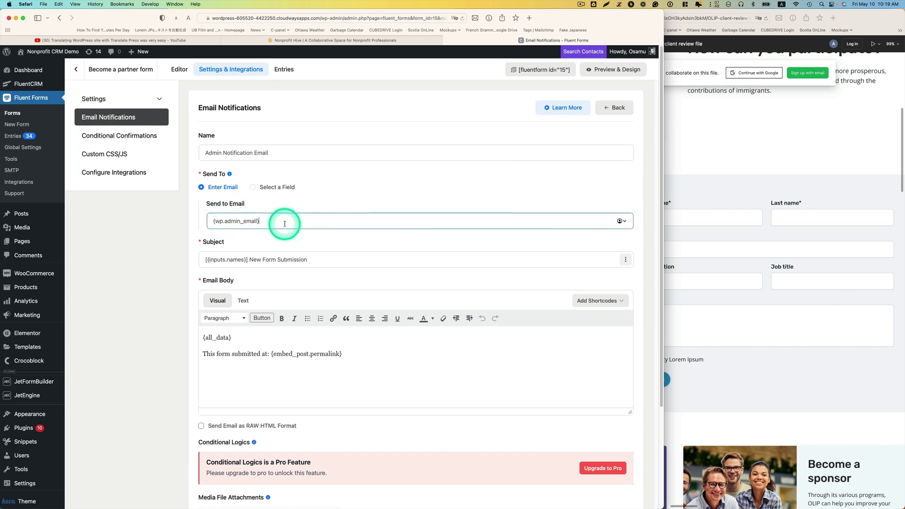
pyautogui.moveTo(284, 223); pyautogui.dragTo(189, 220)
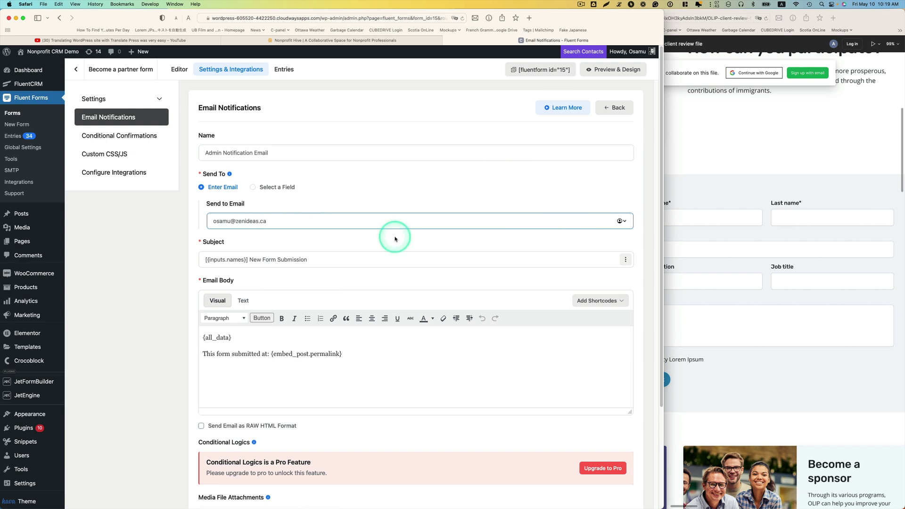
pyautogui.click(314, 259)
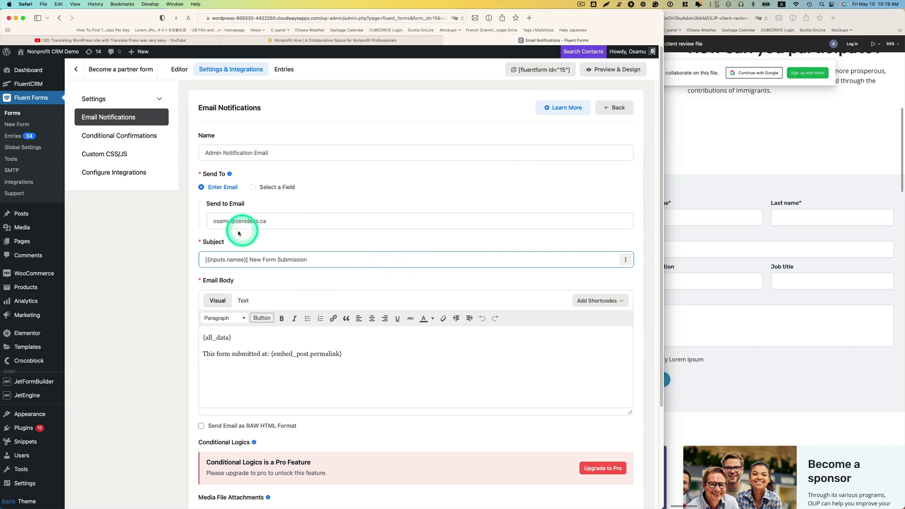
# Insert 'Become a partner ' before 'Form' in the subject and fix the spelling to 'partner'
pyautogui.click(264, 259)
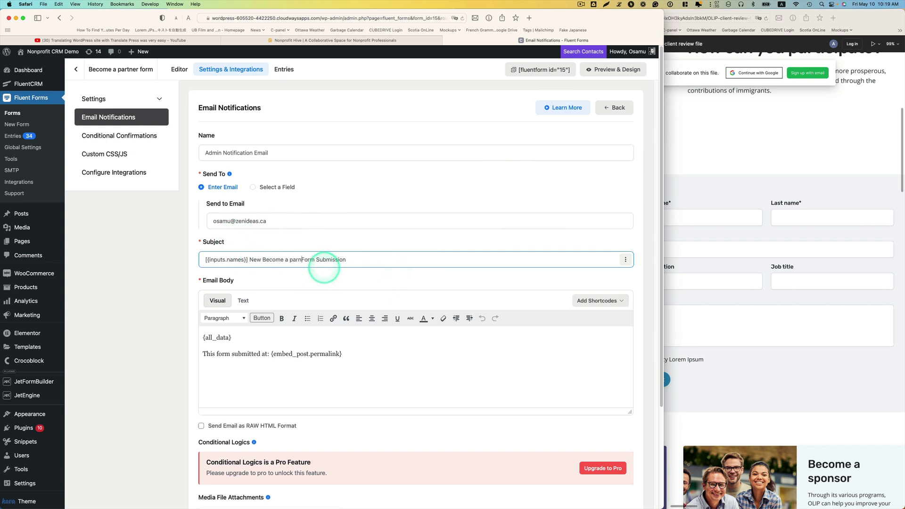
pyautogui.rightClick(292, 260)
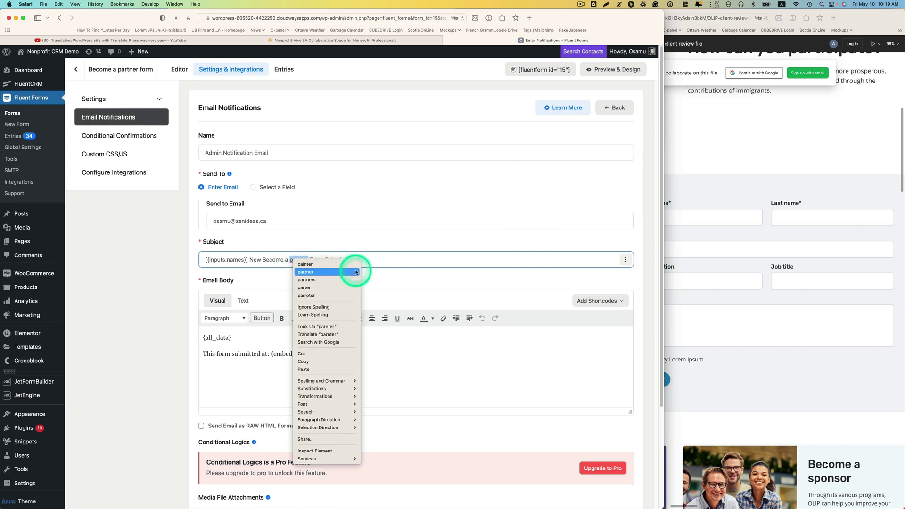
pyautogui.click(330, 272)
pyautogui.scroll(-2, 474, 315)
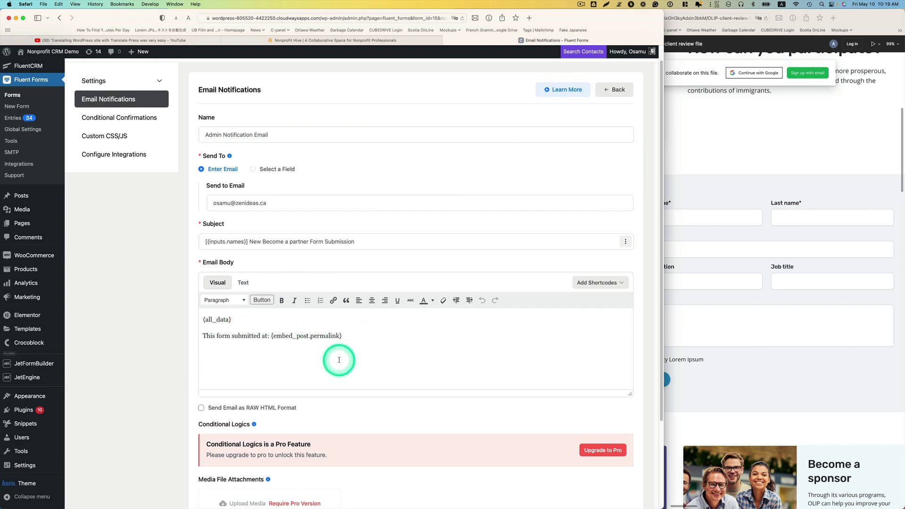
pyautogui.scroll(-2, 339, 359)
pyautogui.scroll(2, 339, 358)
pyautogui.scroll(1, 351, 357)
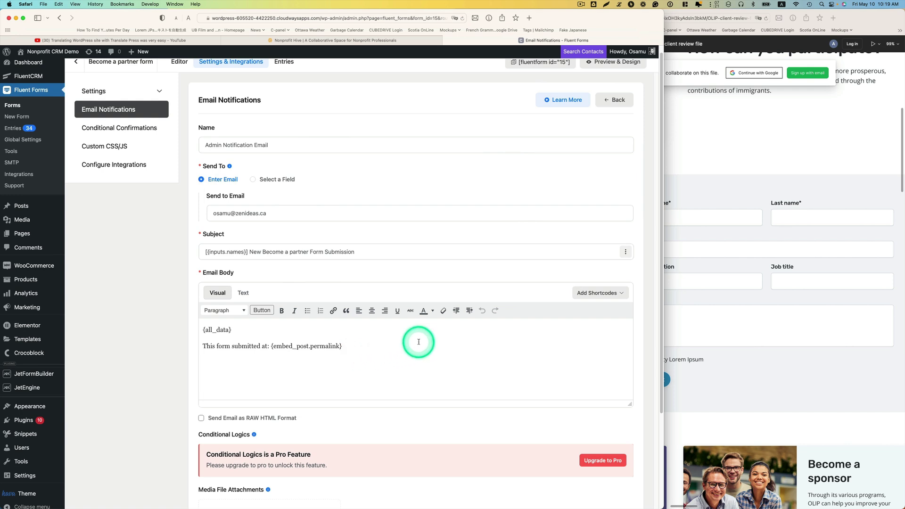
# Append two First Name shortcodes and 'wants to become a partner.' to the body, then save
pyautogui.click(378, 346)
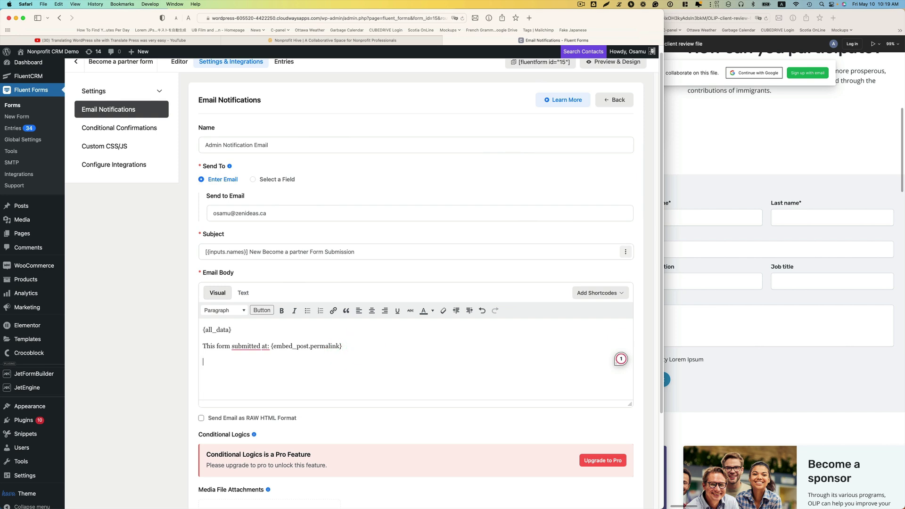
pyautogui.click(596, 295)
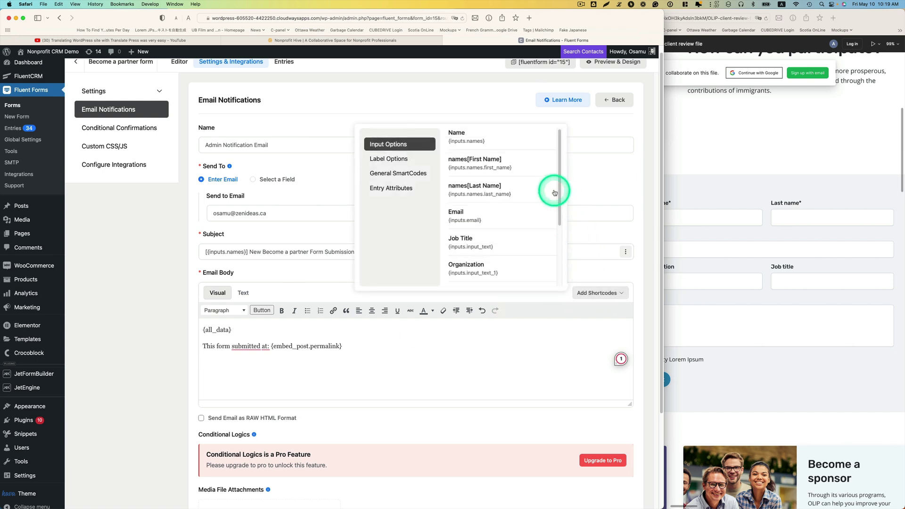
pyautogui.click(465, 165)
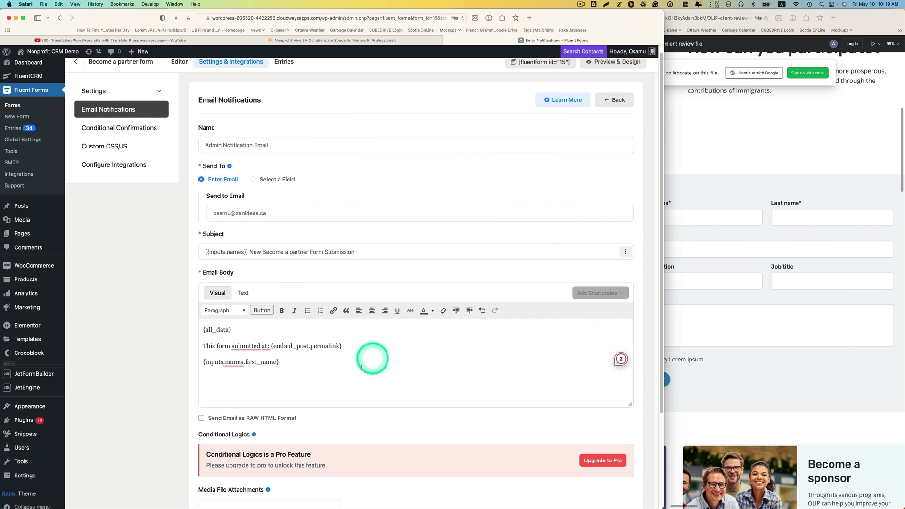
pyautogui.click(592, 293)
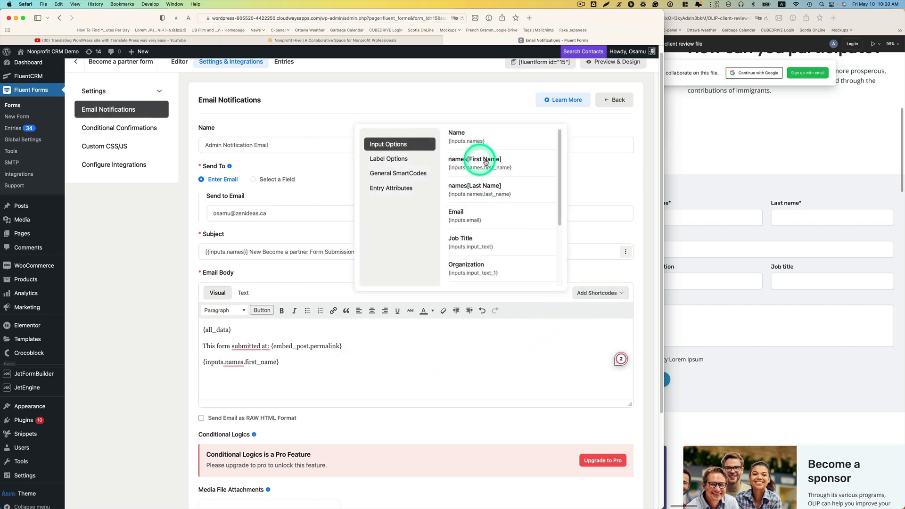
pyautogui.click(493, 165)
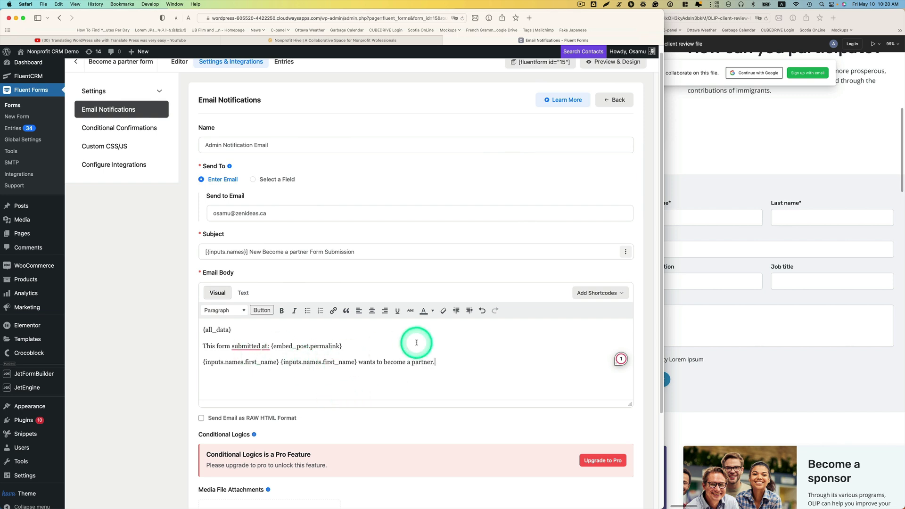
pyautogui.scroll(-3, 418, 313)
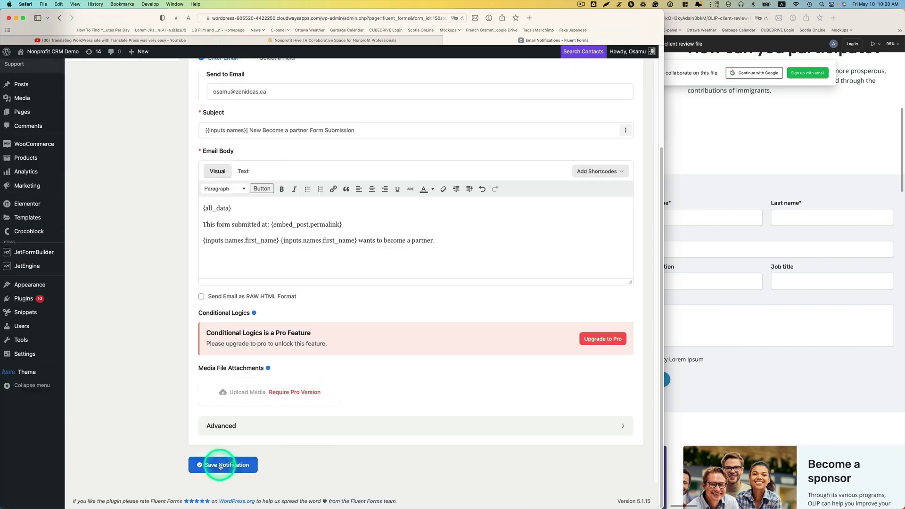
pyautogui.click(213, 464)
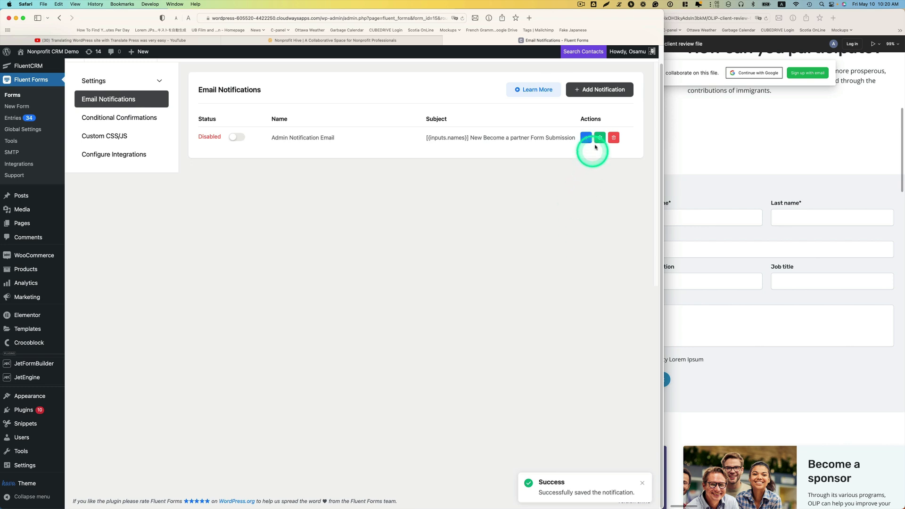
# Create a notification 'Thank you for becoming a partner' sent to the form's Email field
pyautogui.click(598, 97)
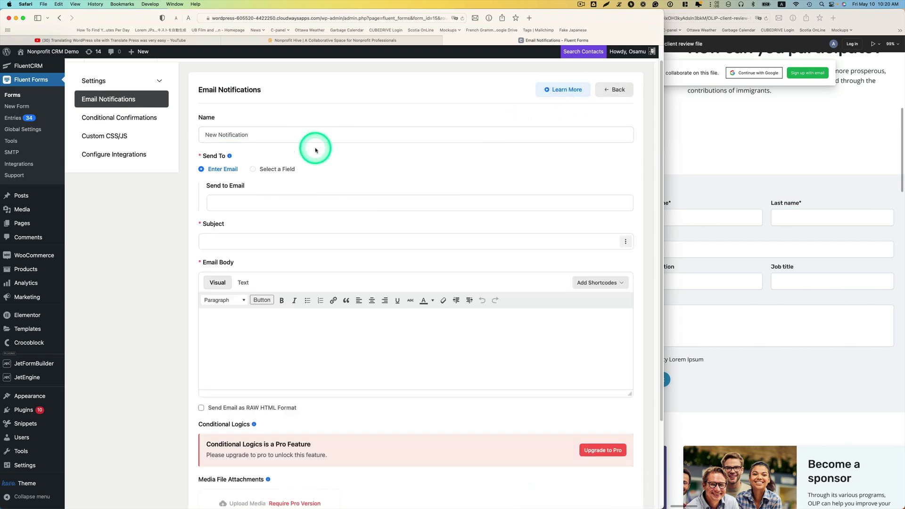
pyautogui.click(254, 135)
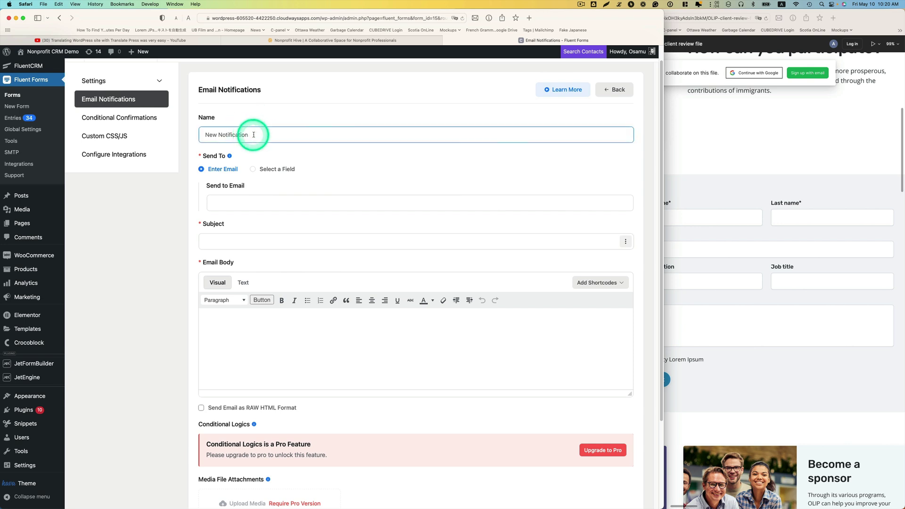
pyautogui.tripleClick(254, 135)
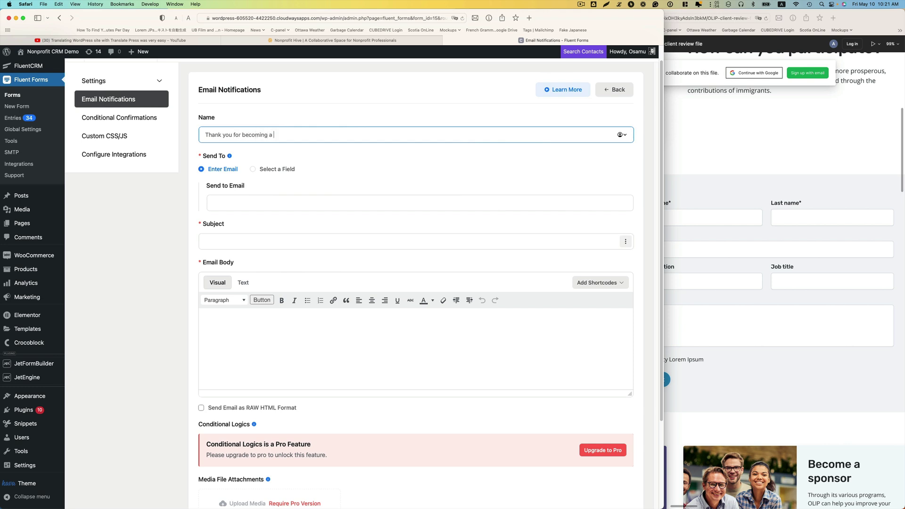
pyautogui.click(238, 170)
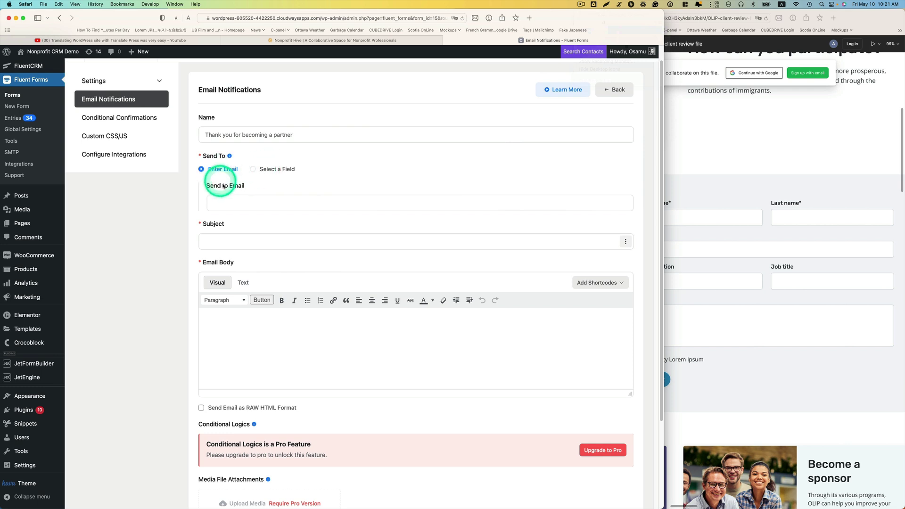
pyautogui.click(250, 202)
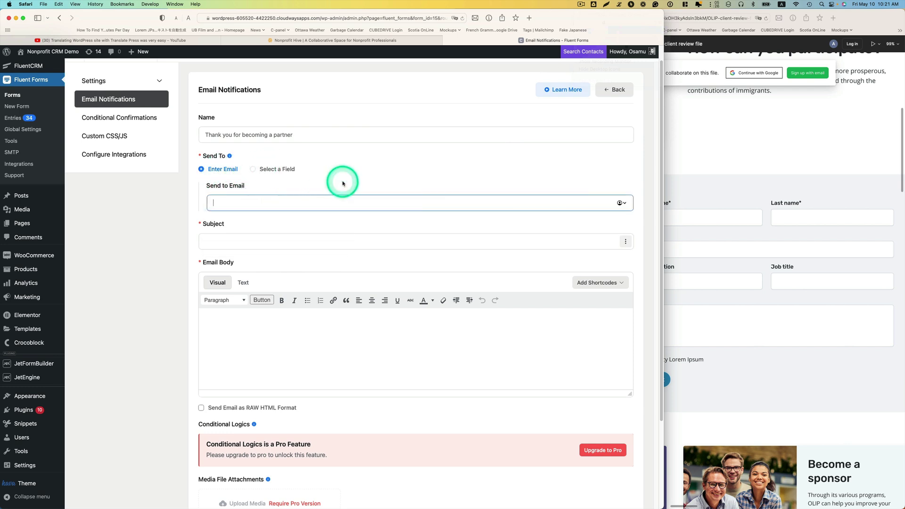
pyautogui.click(253, 169)
pyautogui.click(265, 203)
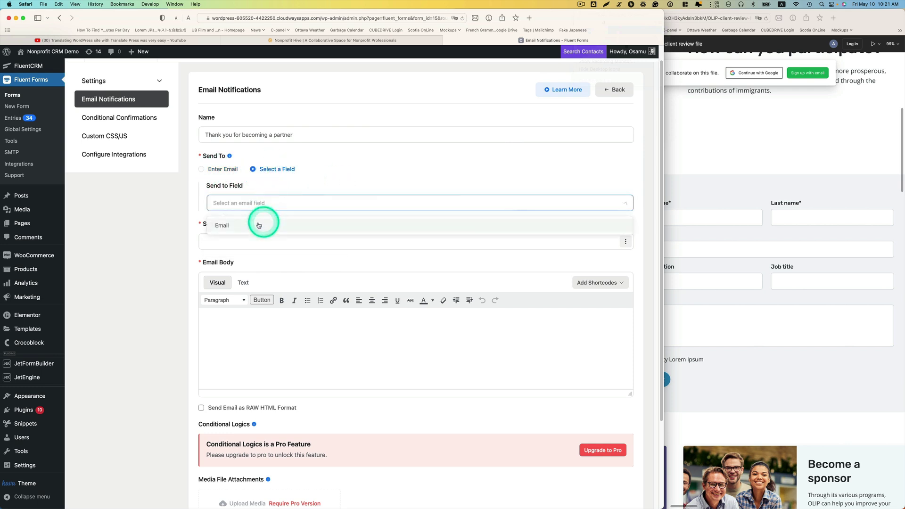
pyautogui.click(259, 223)
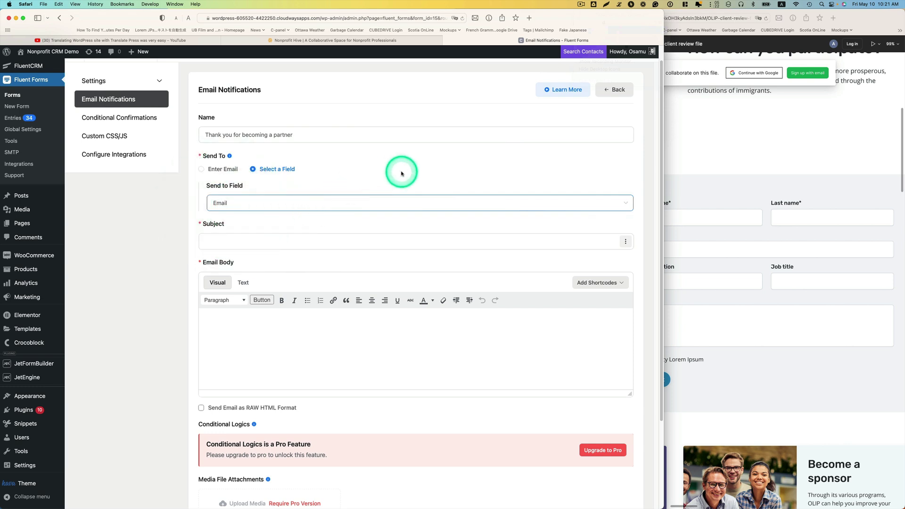
# Set subject 'Thank you for your interest', write the body with a Calendly link placeholder, and save
pyautogui.click(337, 244)
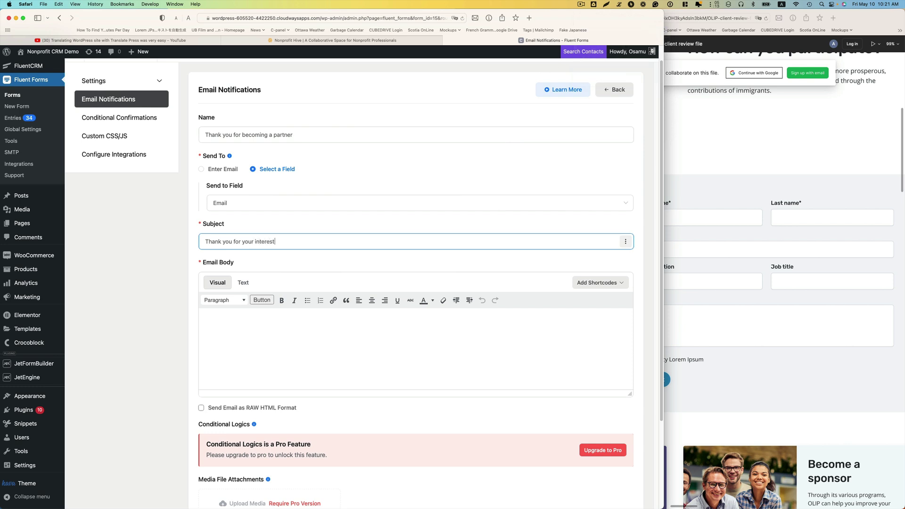
pyautogui.click(307, 328)
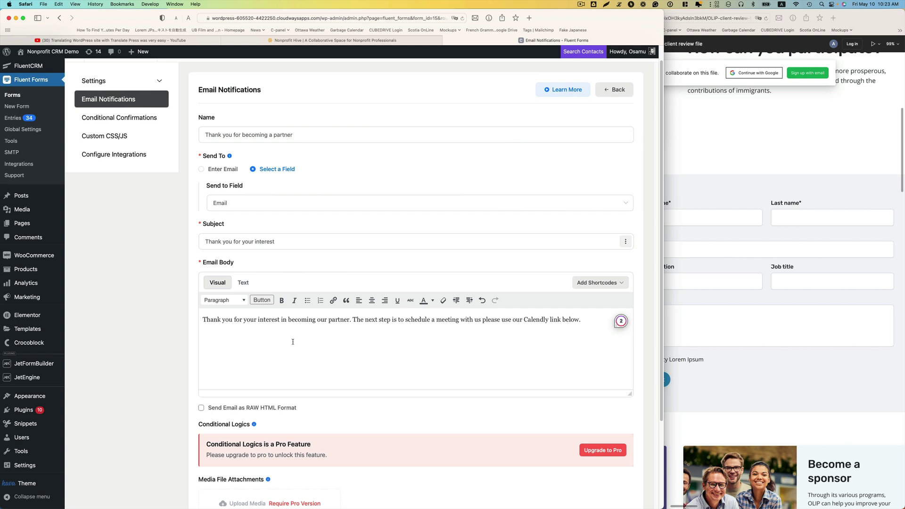
pyautogui.click(475, 325)
pyautogui.click(588, 322)
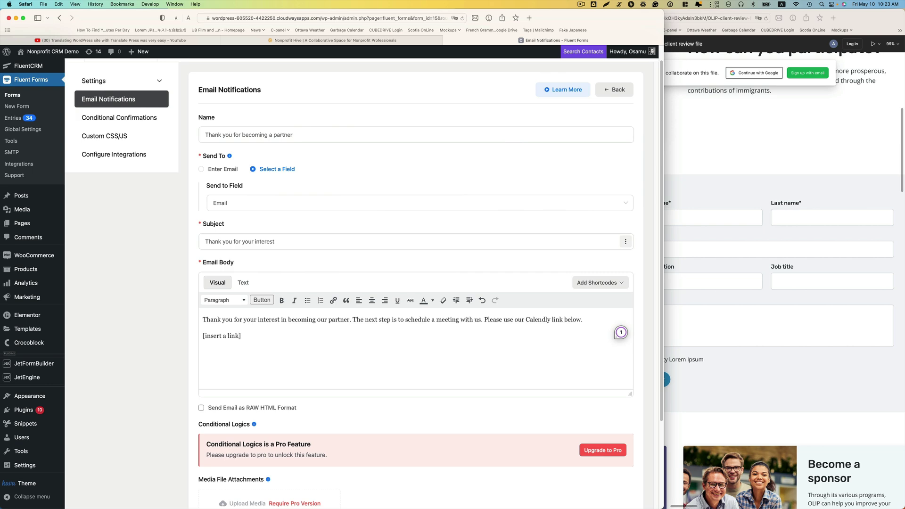
pyautogui.scroll(1, 592, 364)
pyautogui.scroll(-5, 587, 367)
pyautogui.click(243, 466)
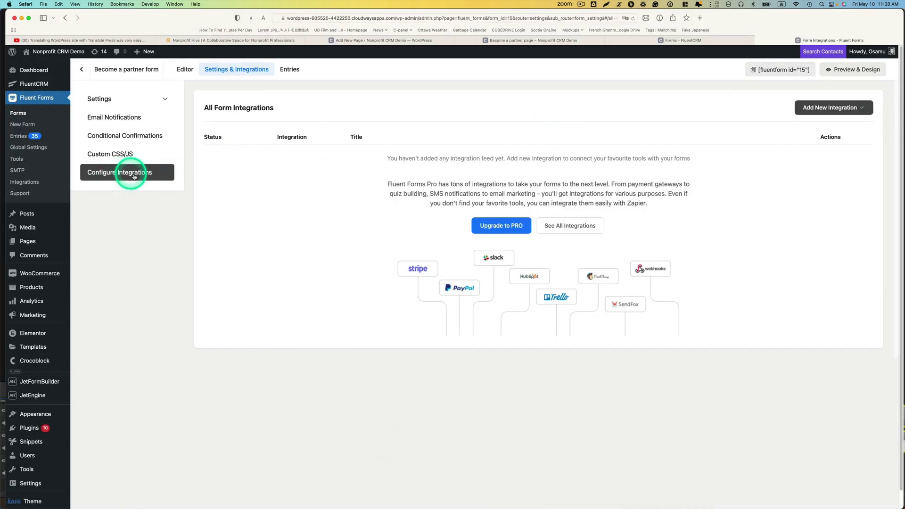
# Add a FluentCRM Integration feed named 'Partners CRM Integraton' and save it
pyautogui.click(833, 107)
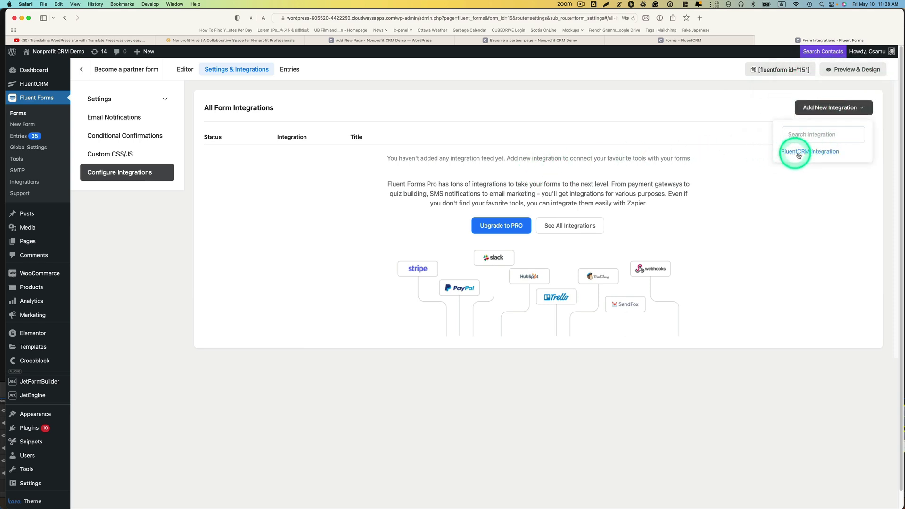
pyautogui.click(827, 156)
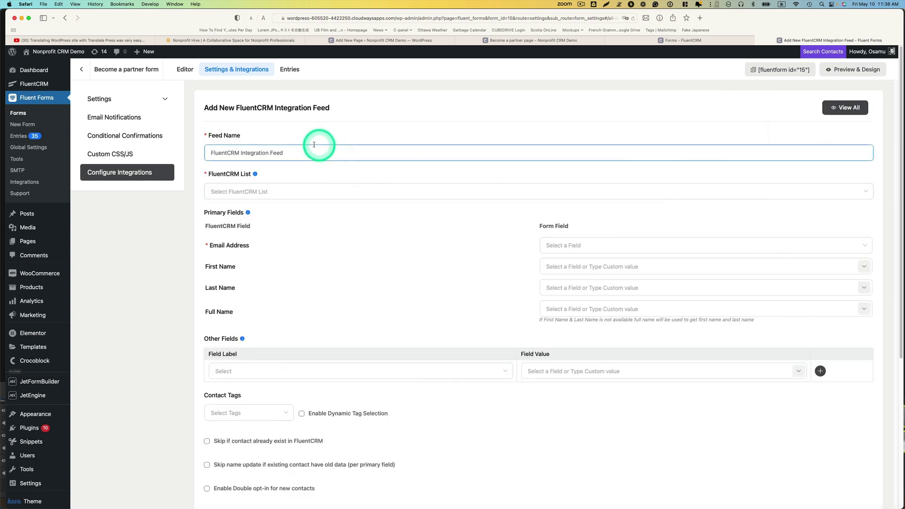
pyautogui.doubleClick(314, 147)
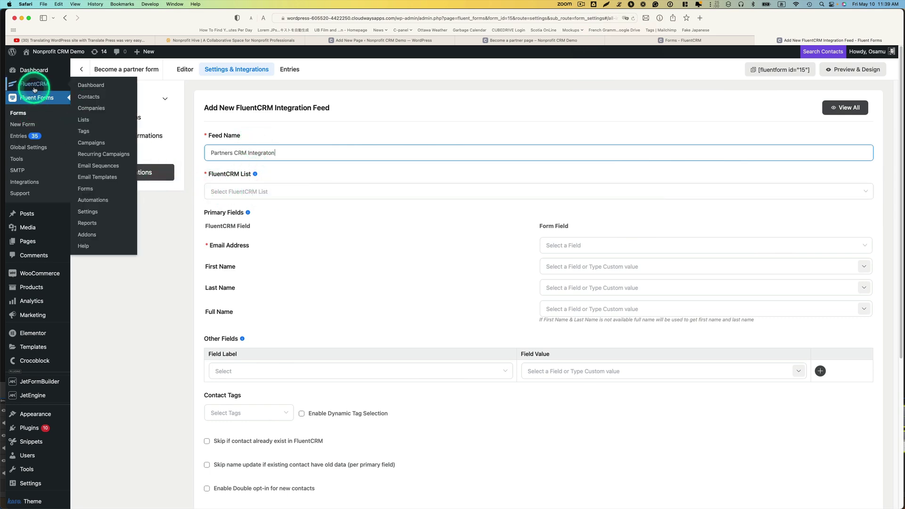
pyautogui.scroll(-5, 495, 324)
pyautogui.click(233, 454)
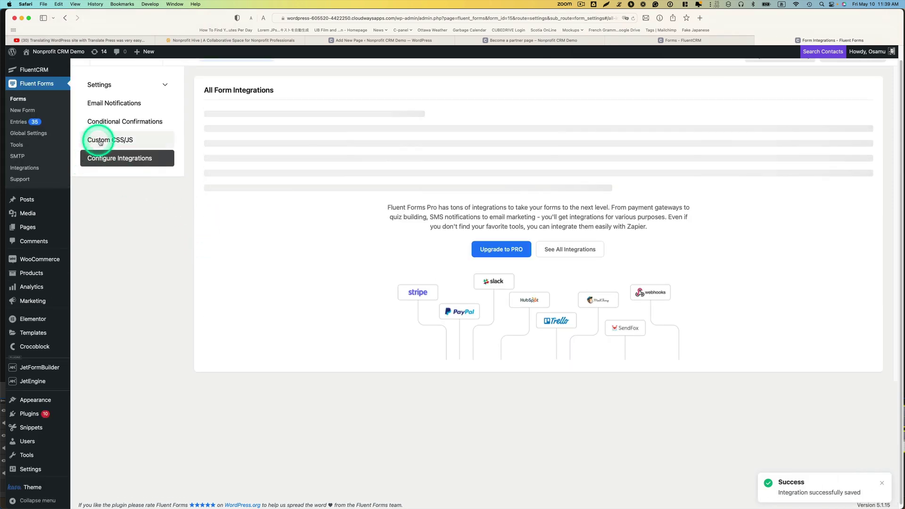
# Check FluentCRM Lists, cancel a new list, and open the partner form's Edit Integration Settings
pyautogui.moveTo(28, 70)
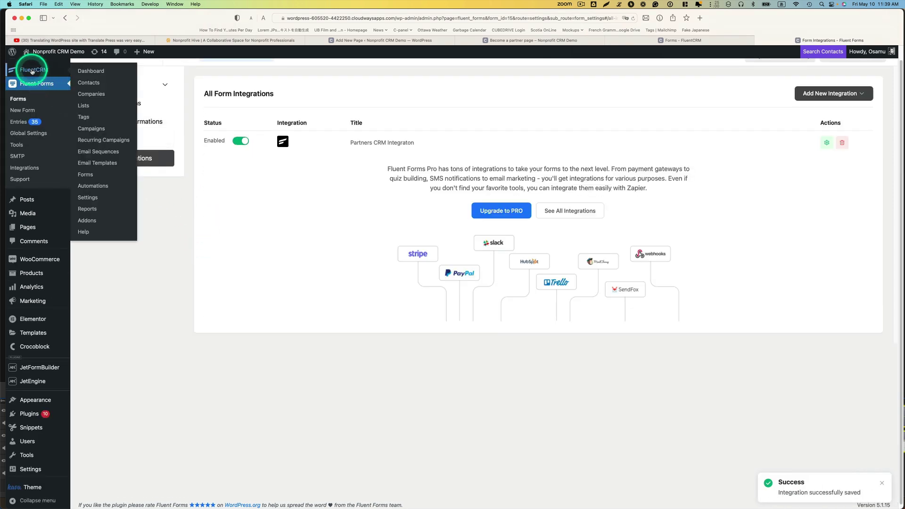
pyautogui.click(83, 105)
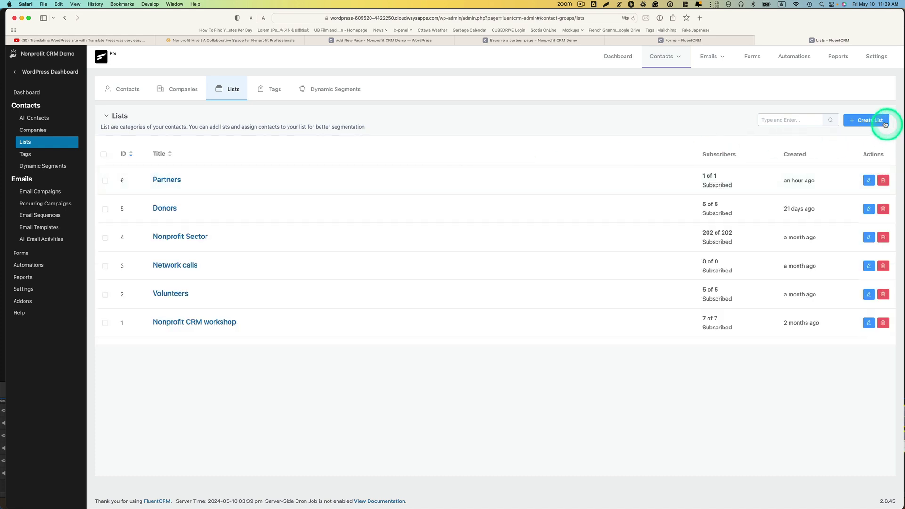
pyautogui.click(869, 120)
pyautogui.click(414, 103)
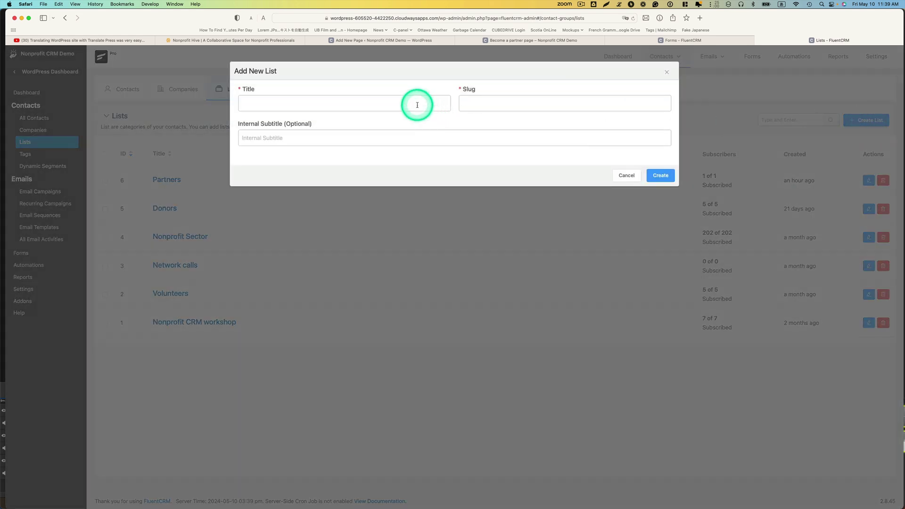
pyautogui.write('p')
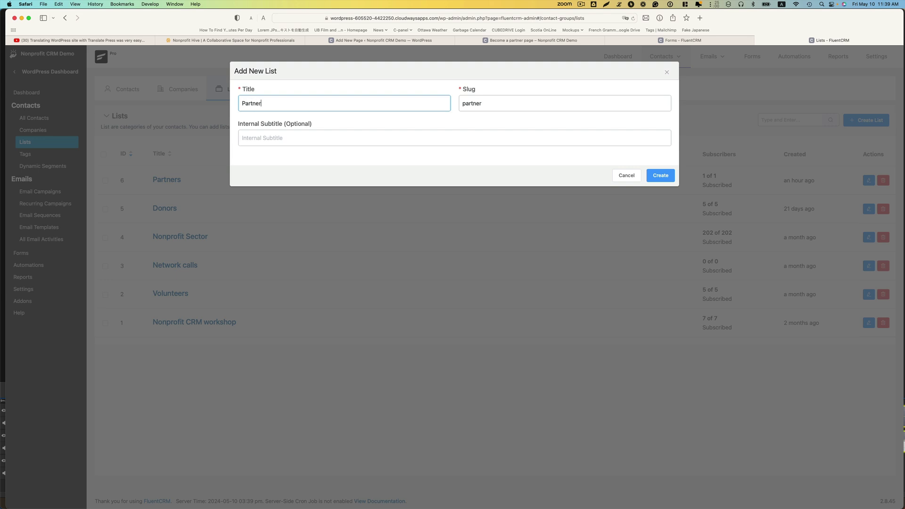
pyautogui.click(636, 179)
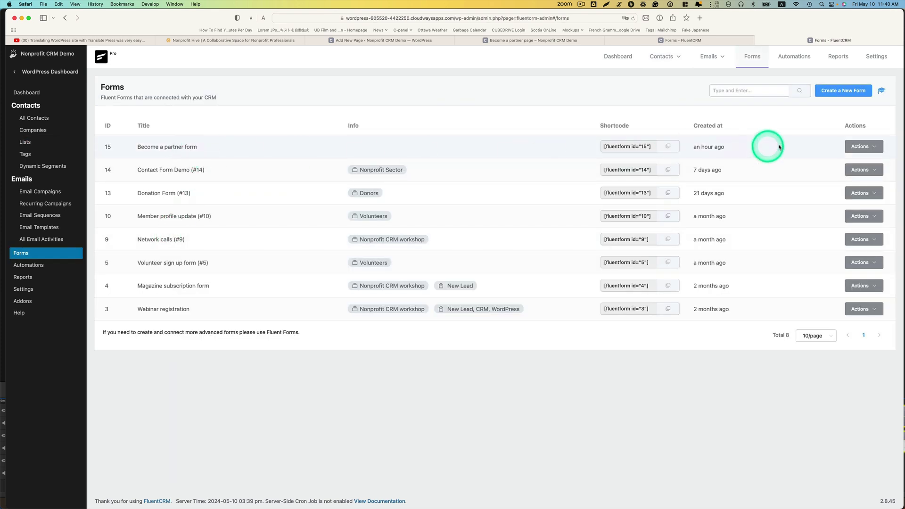
pyautogui.click(856, 146)
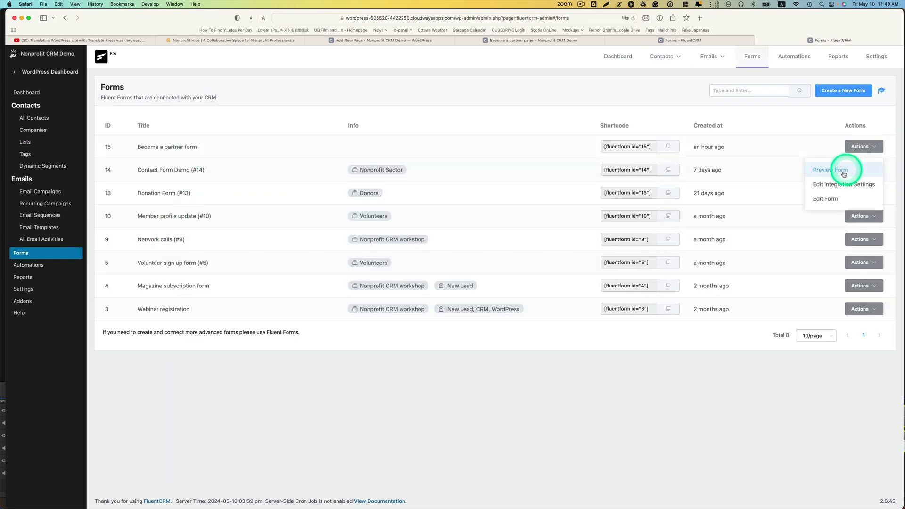
pyautogui.click(822, 186)
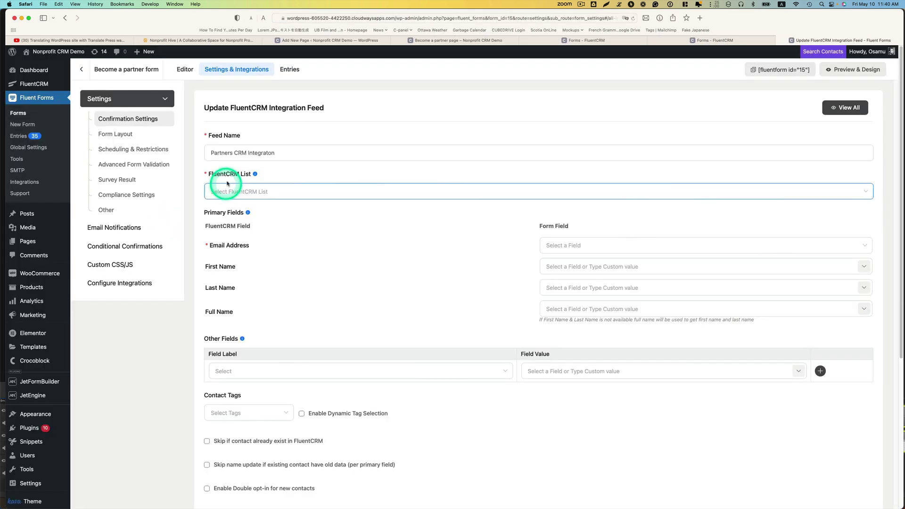
# Target the Partners list and map Email, First Name, Last Name and Full Name to form fields
pyautogui.click(260, 194)
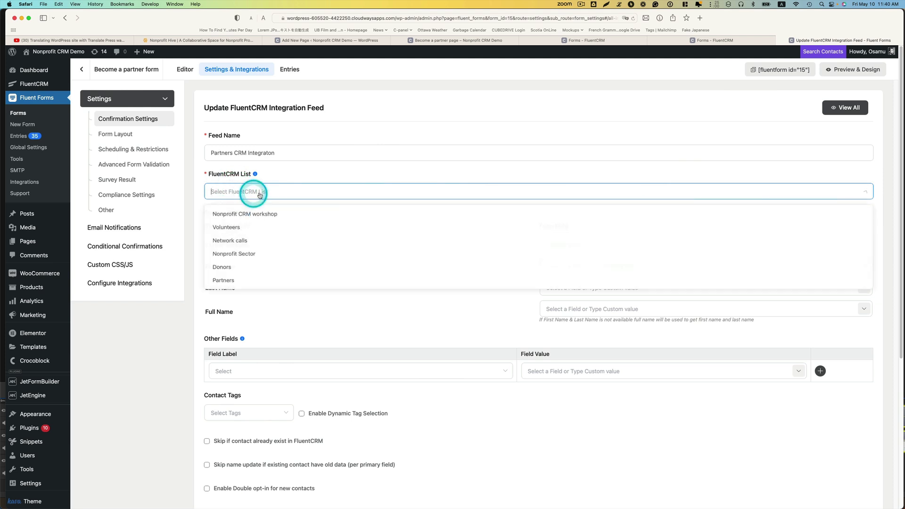
pyautogui.click(231, 281)
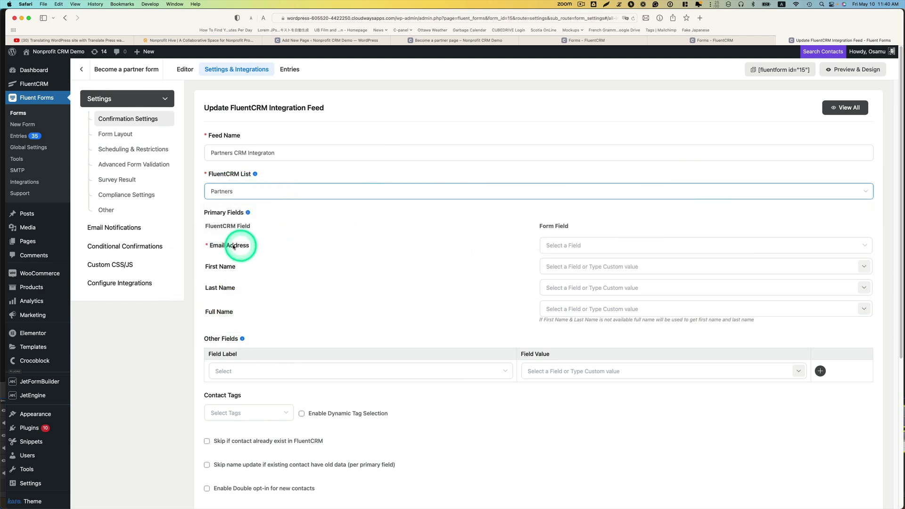
pyautogui.click(556, 251)
pyautogui.click(563, 265)
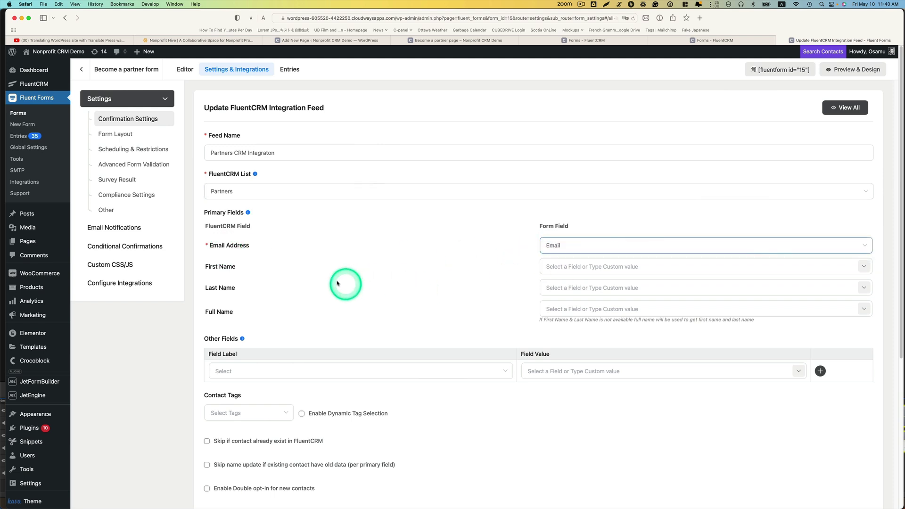
pyautogui.click(615, 271)
pyautogui.click(863, 266)
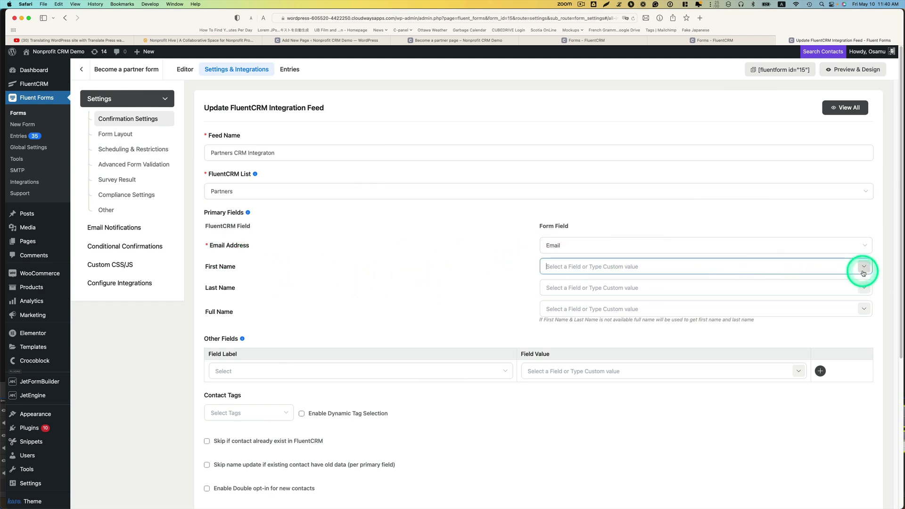
pyautogui.click(842, 305)
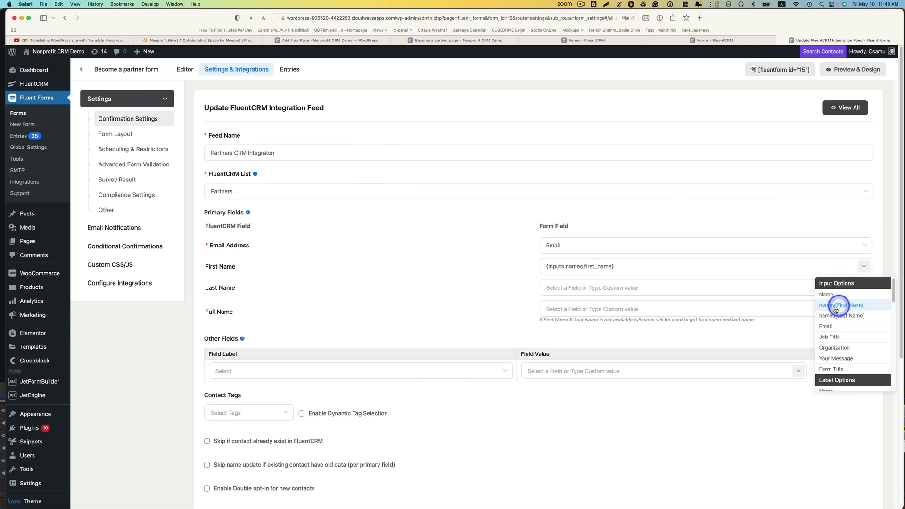
pyautogui.click(769, 288)
pyautogui.click(863, 288)
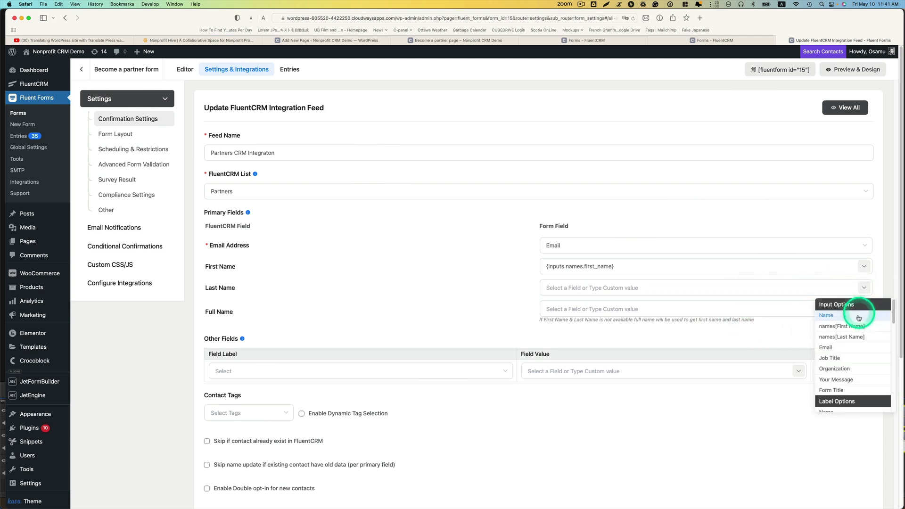
pyautogui.click(854, 333)
pyautogui.click(776, 307)
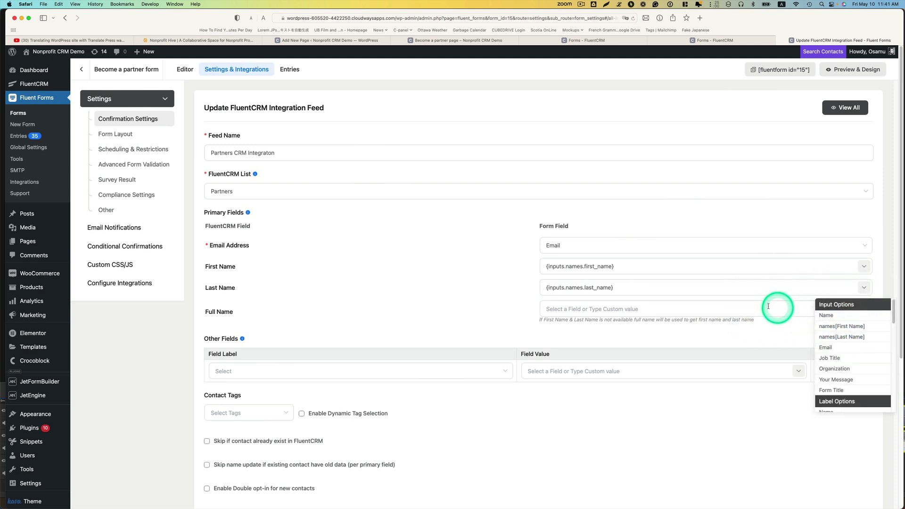
pyautogui.click(661, 313)
pyautogui.click(870, 302)
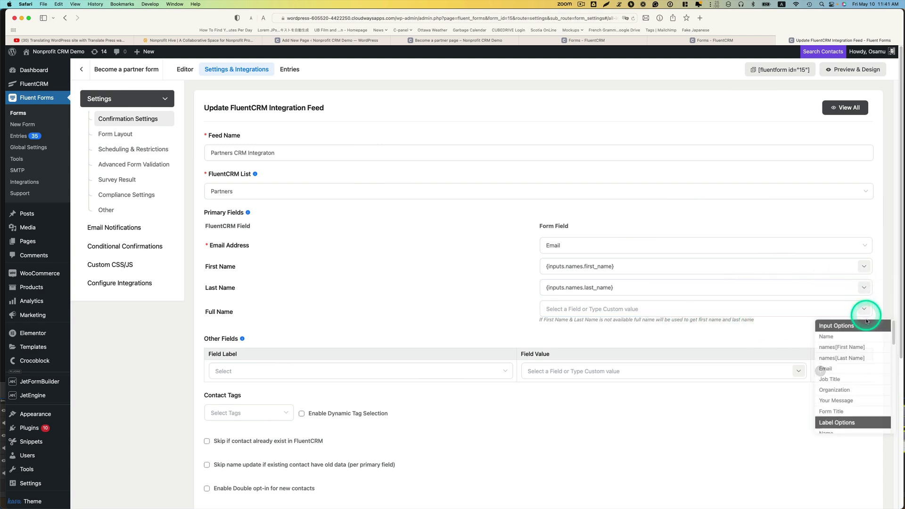
pyautogui.click(820, 337)
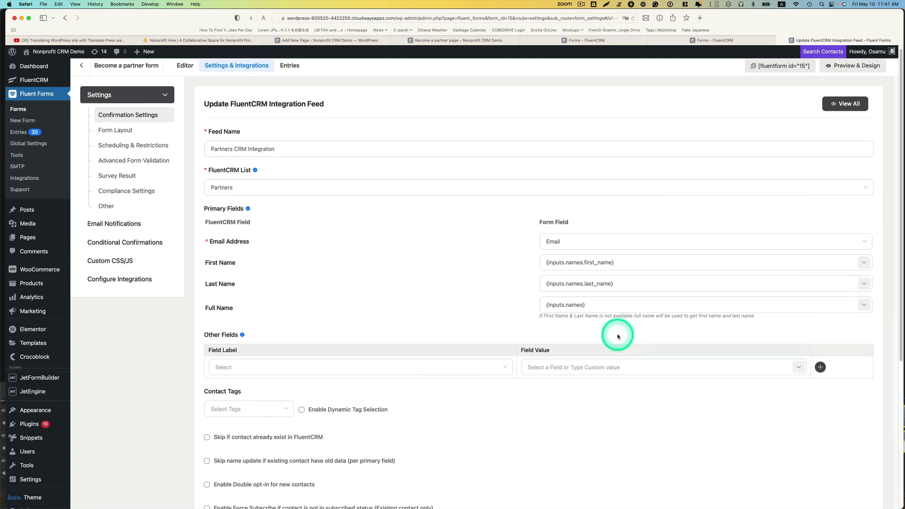
# Map the 'Your organization' CRM field to the form's Organization input
pyautogui.scroll(-3, 594, 331)
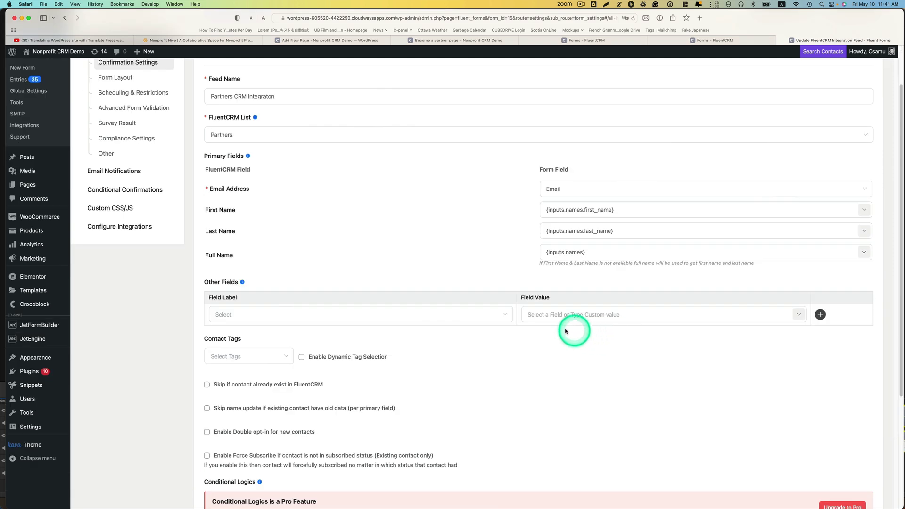
pyautogui.click(499, 316)
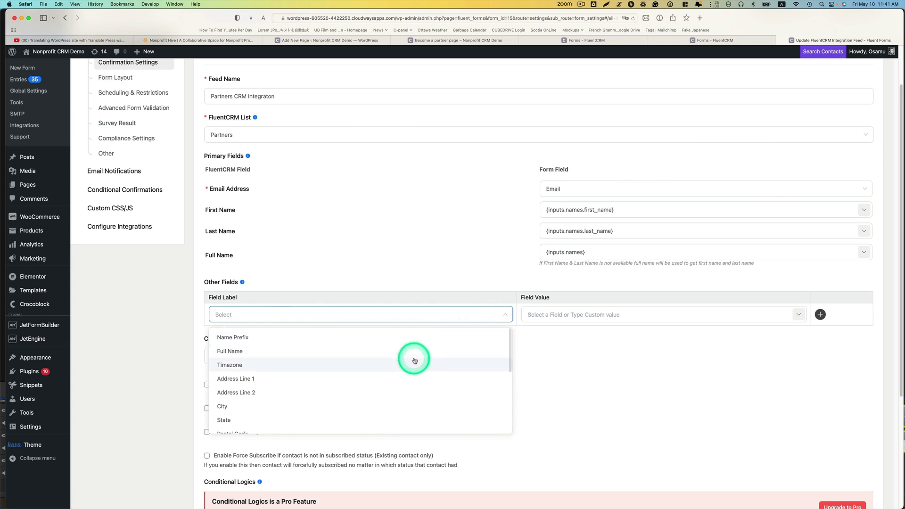
pyautogui.scroll(-3, 415, 359)
pyautogui.scroll(-3, 414, 360)
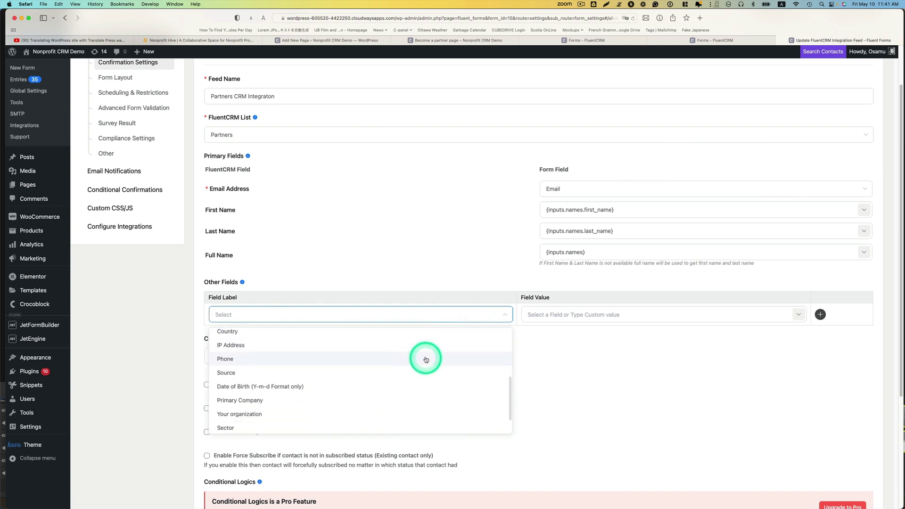
pyautogui.click(239, 410)
pyautogui.click(798, 315)
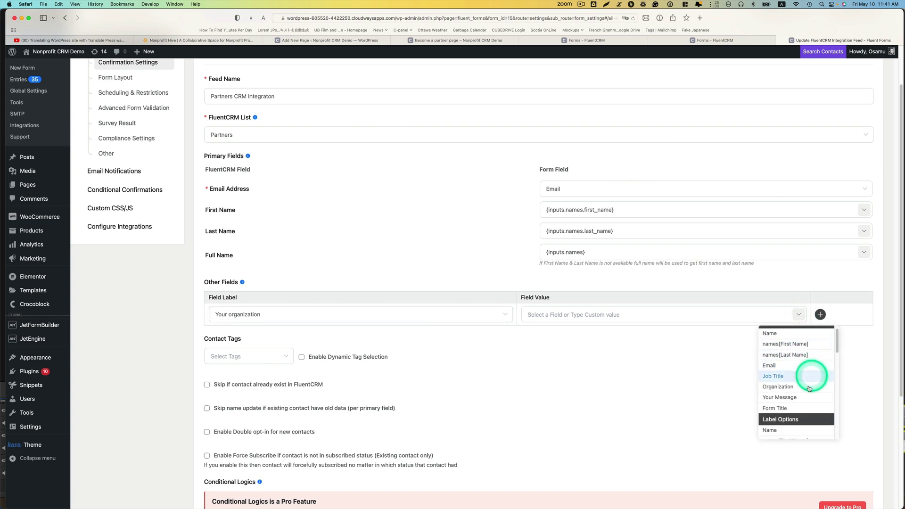
pyautogui.scroll(-1, 782, 384)
pyautogui.click(778, 387)
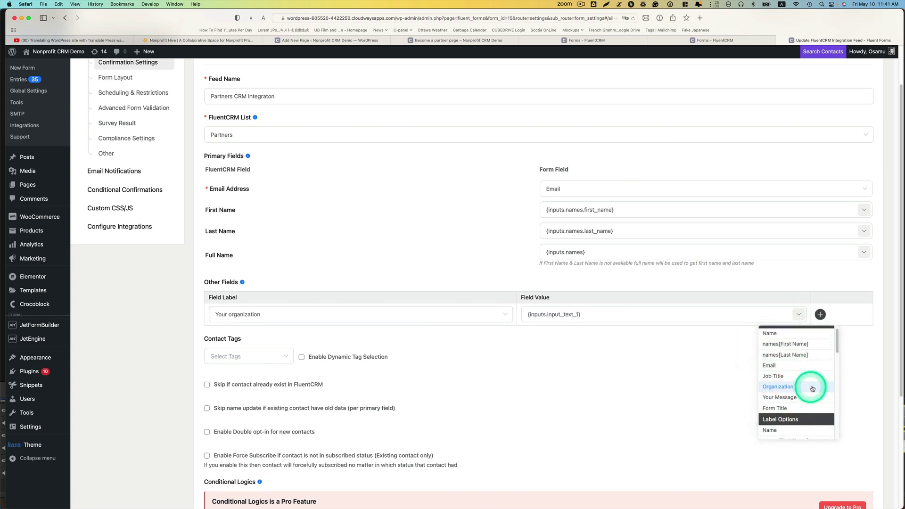
# Add a Job Title CRM field mapping filled from the form's Job Title input
pyautogui.click(821, 314)
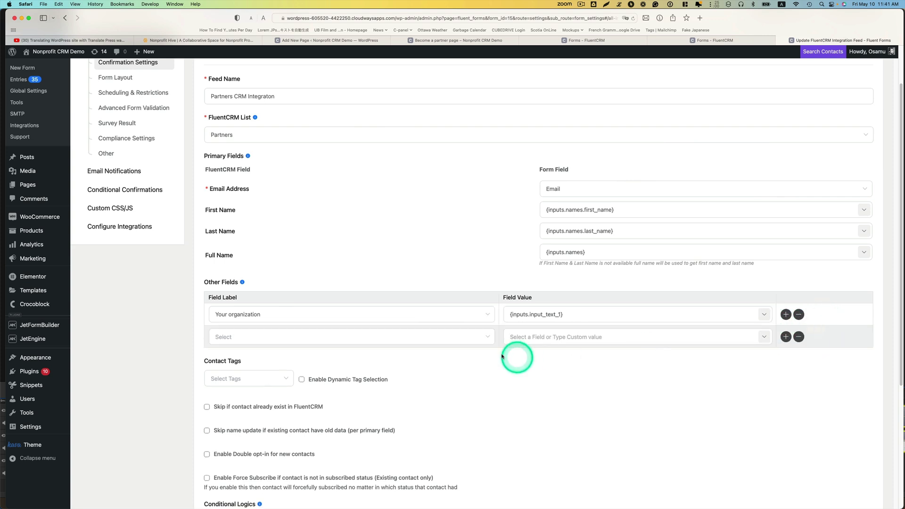
pyautogui.click(374, 337)
pyautogui.scroll(-6, 376, 401)
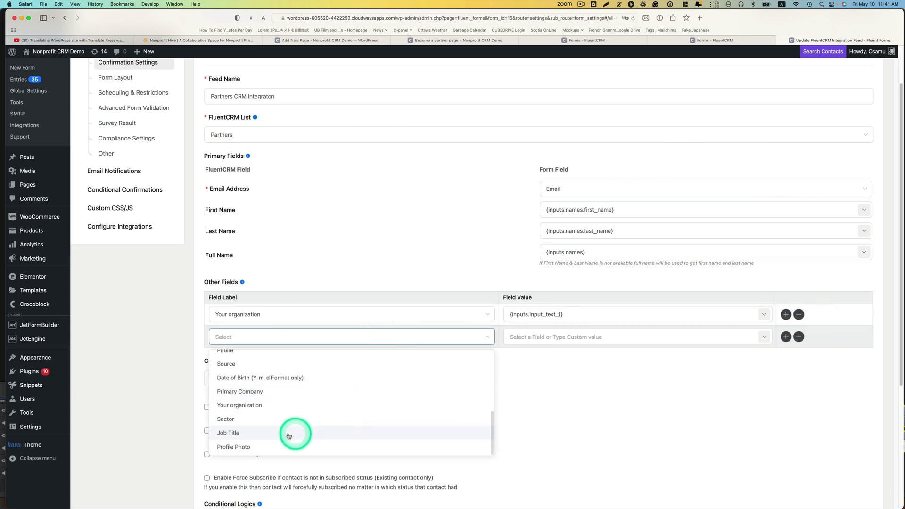
pyautogui.click(224, 434)
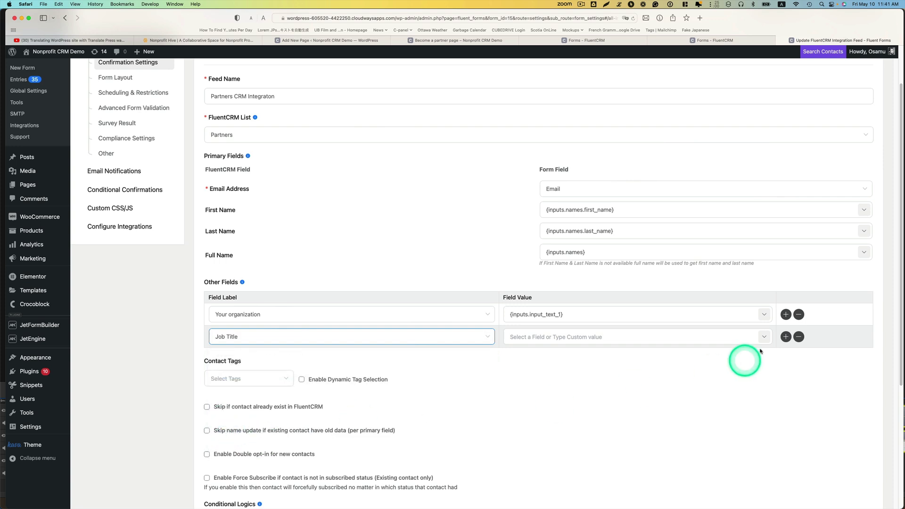
pyautogui.click(762, 340)
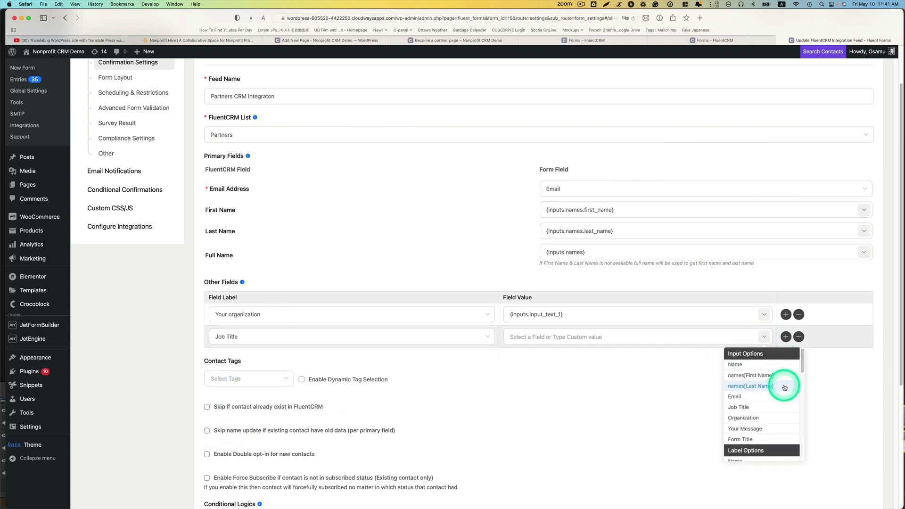
pyautogui.scroll(-1, 783, 385)
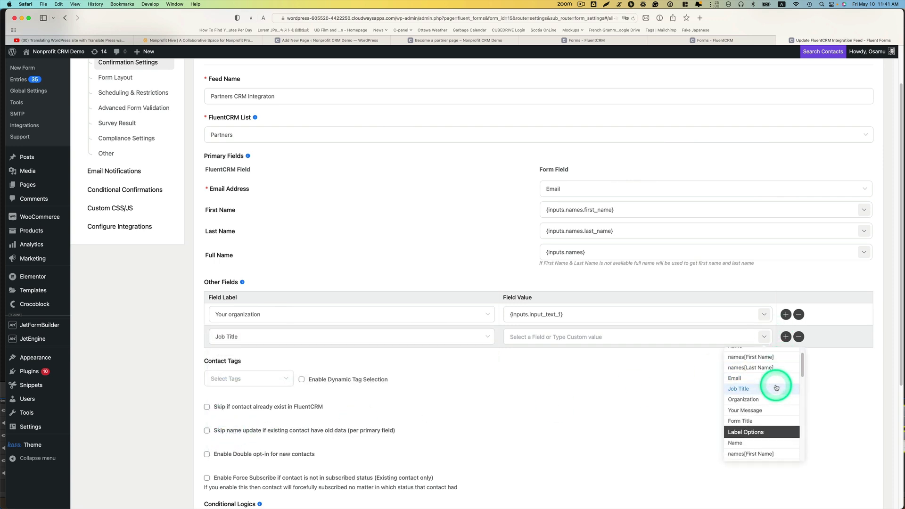
pyautogui.scroll(-1, 777, 387)
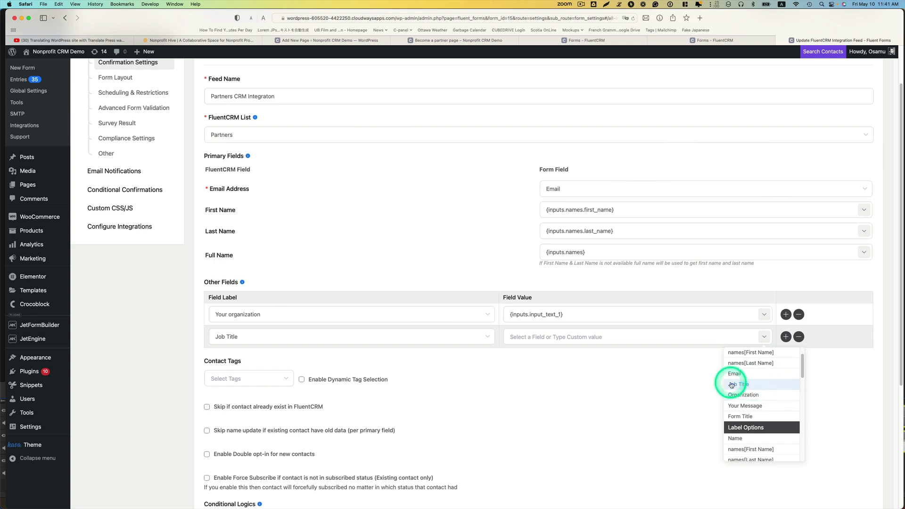
pyautogui.click(773, 386)
pyautogui.click(644, 391)
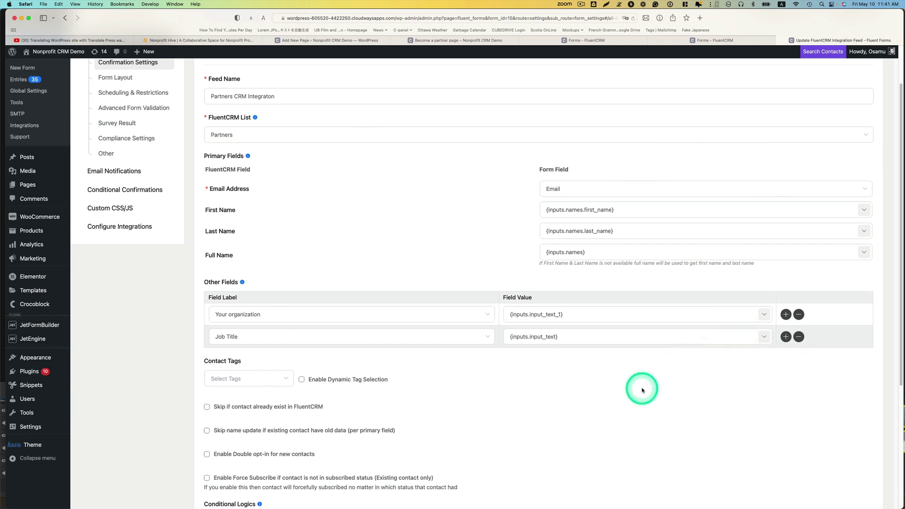
pyautogui.scroll(-2, 335, 385)
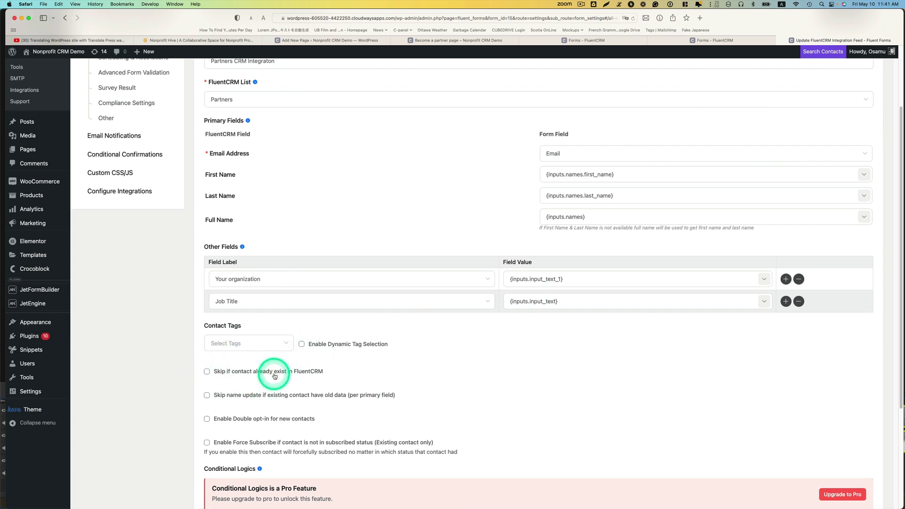
# Enable 'Skip if contact already exist' and 'Skip name update', then save the FluentCRM feed
pyautogui.click(208, 372)
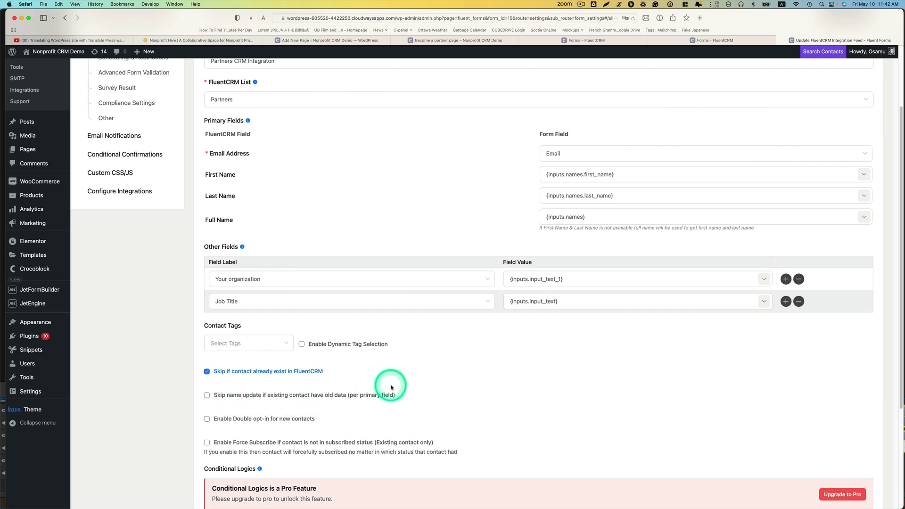
pyautogui.click(207, 396)
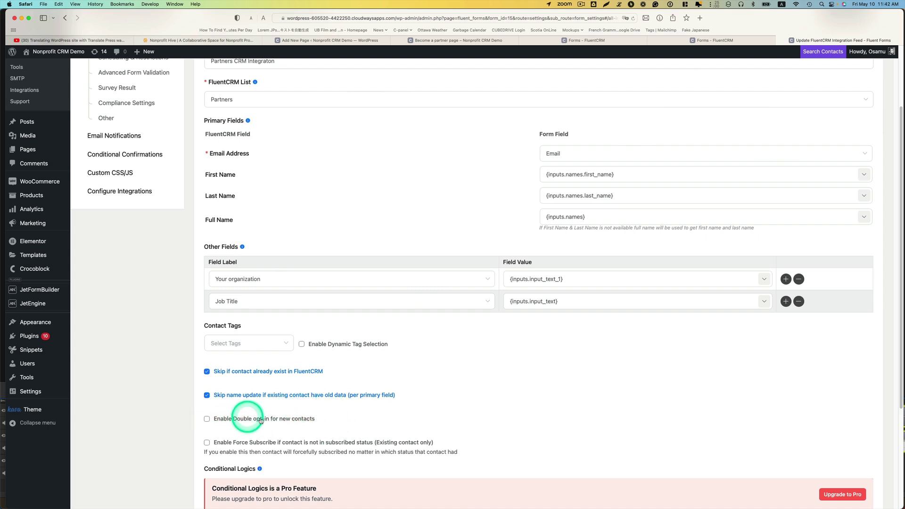
pyautogui.scroll(-1, 283, 420)
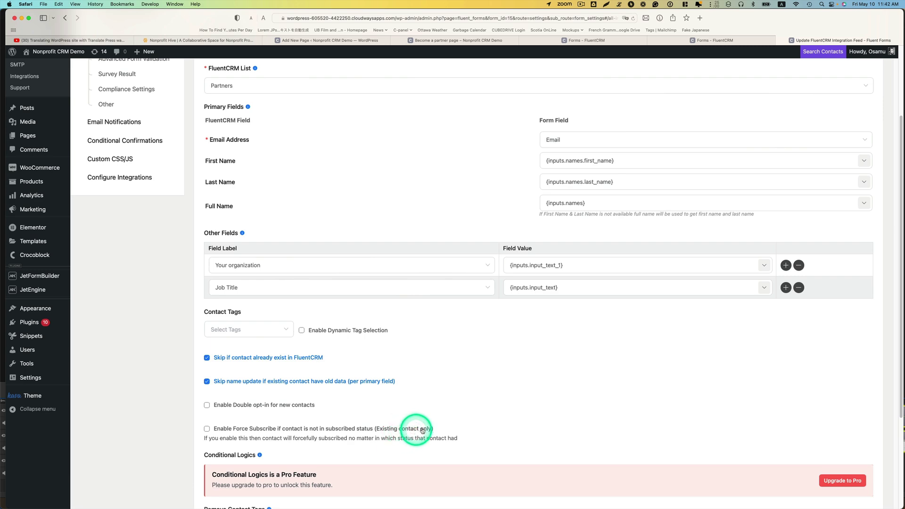
pyautogui.scroll(-5, 441, 427)
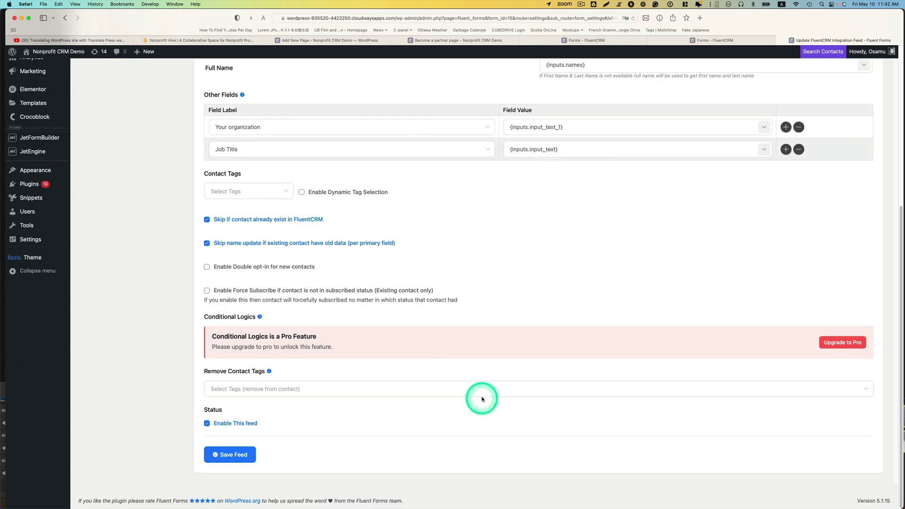
pyautogui.click(233, 456)
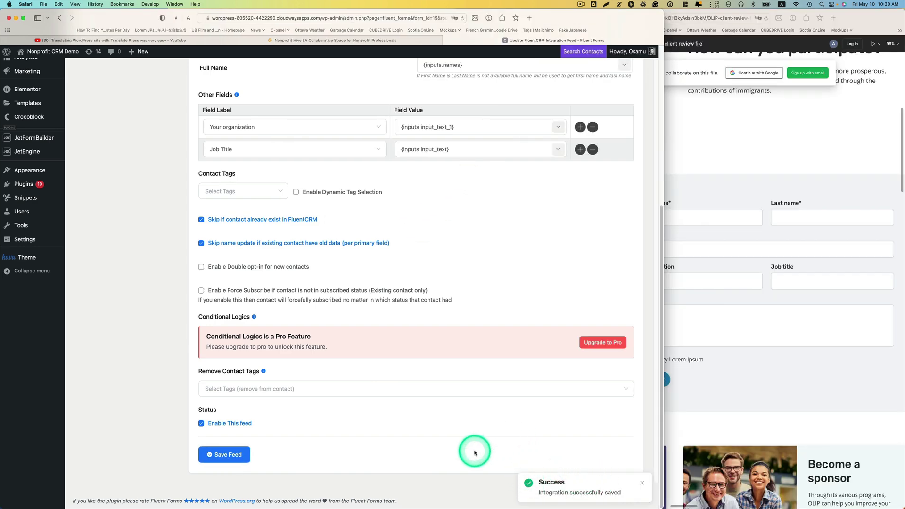
# Set the MindNode mind map aside and bring Safari's FluentCRM integration feed back to front
pyautogui.scroll(10, 474, 453)
pyautogui.hotkey('ctrl', 'Up')
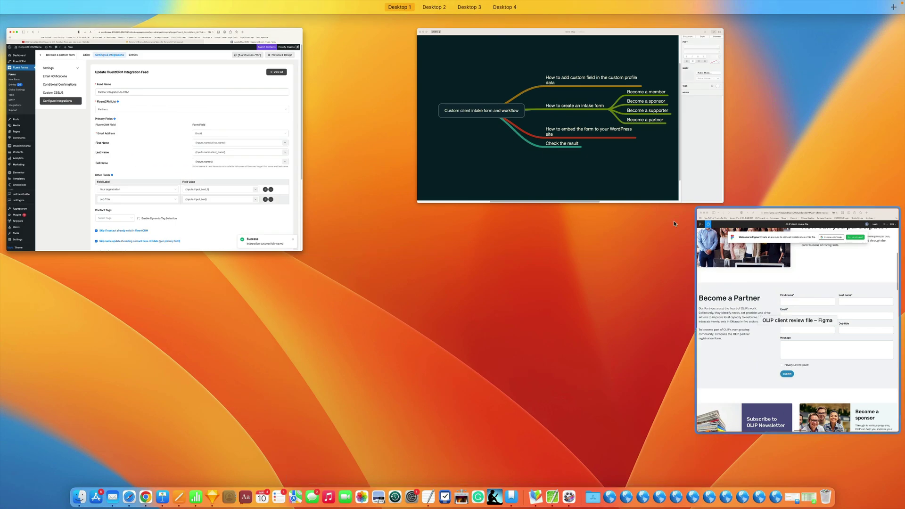
pyautogui.click(608, 155)
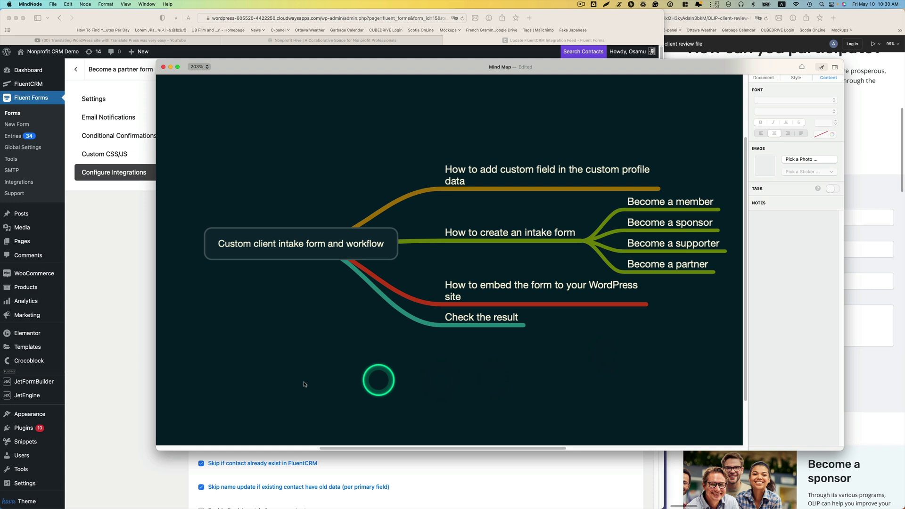
pyautogui.click(125, 307)
pyautogui.moveTo(24, 242)
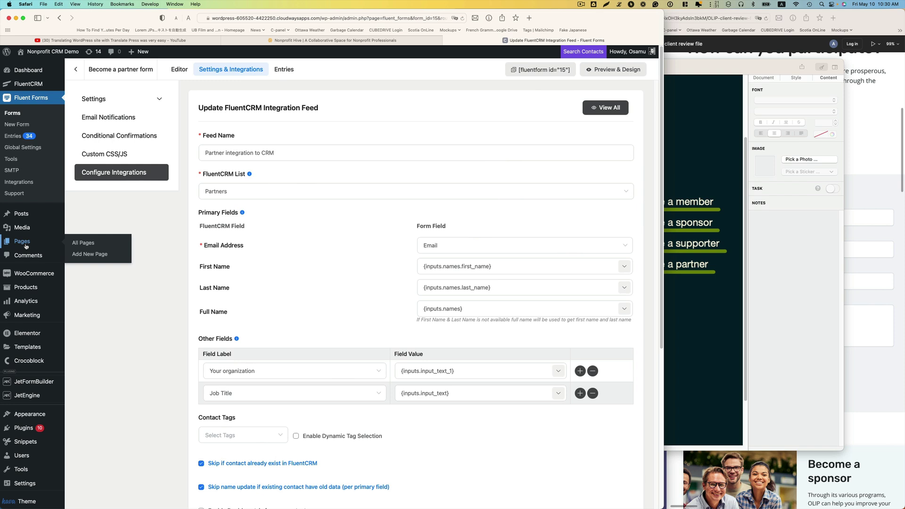
# Create a new WordPress page titled 'Become a partner page' and begin publishing it
pyautogui.click(83, 254)
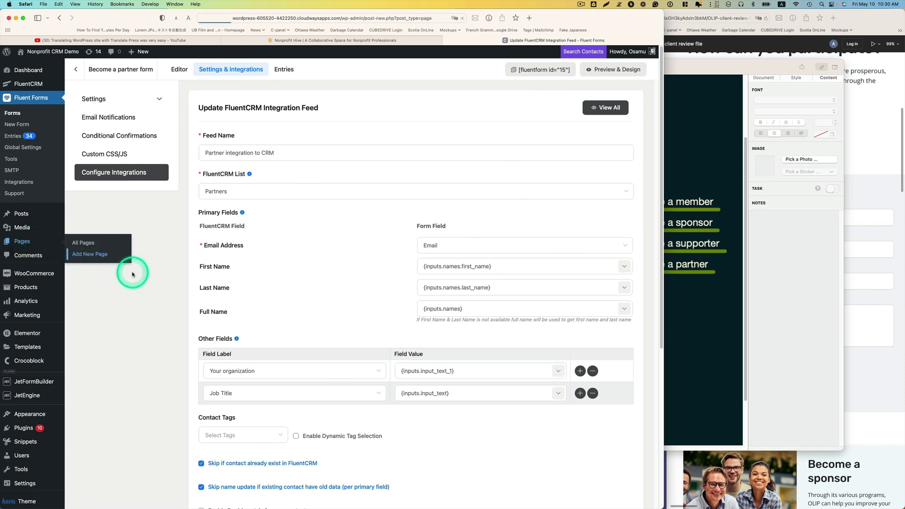
pyautogui.moveTo(667, 24); pyautogui.dragTo(879, 16)
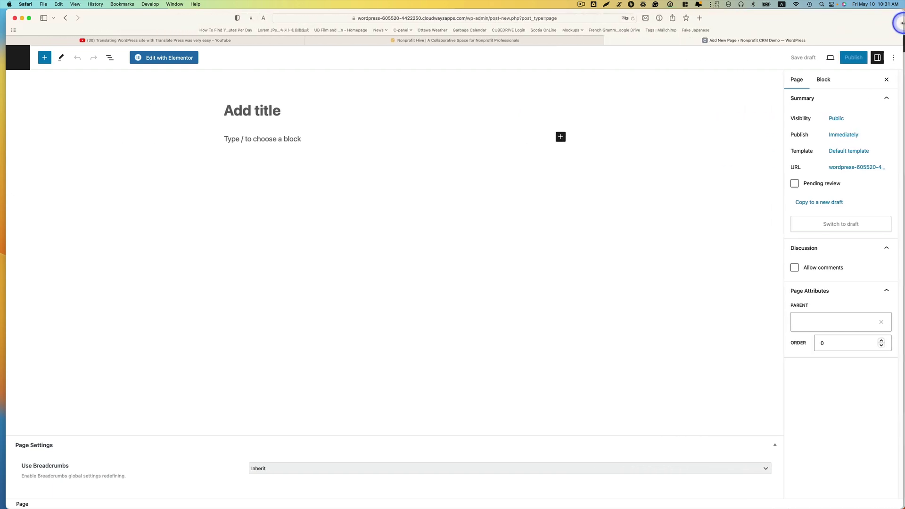
pyautogui.click(298, 118)
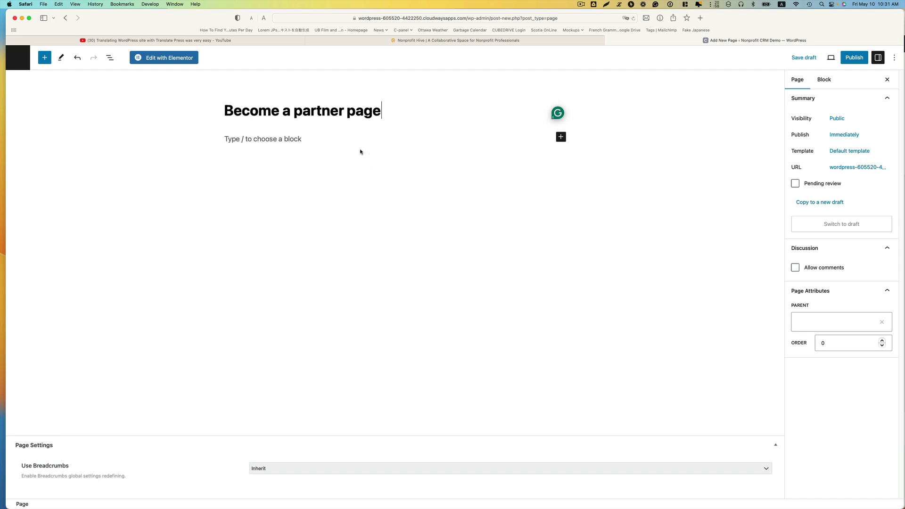
pyautogui.click(386, 150)
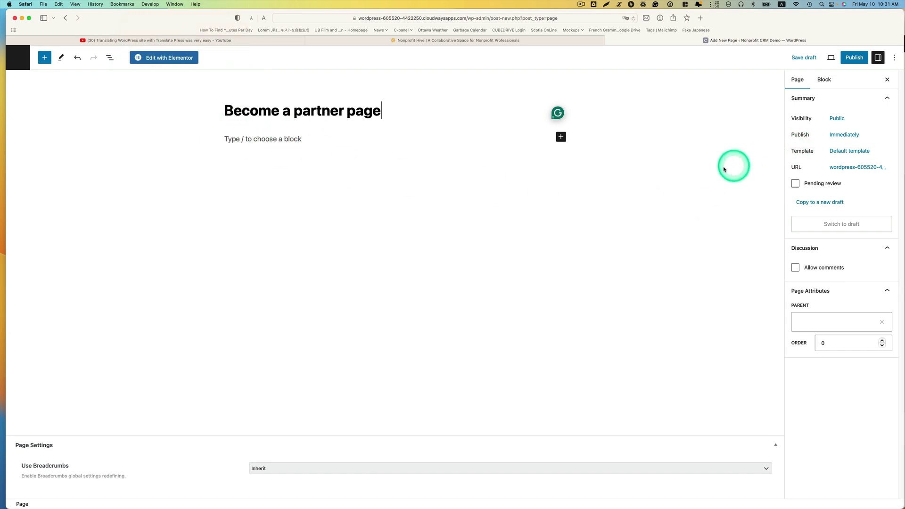
pyautogui.click(846, 61)
# Publish 'Become a partner page' and open its live view in a new tab
pyautogui.click(823, 57)
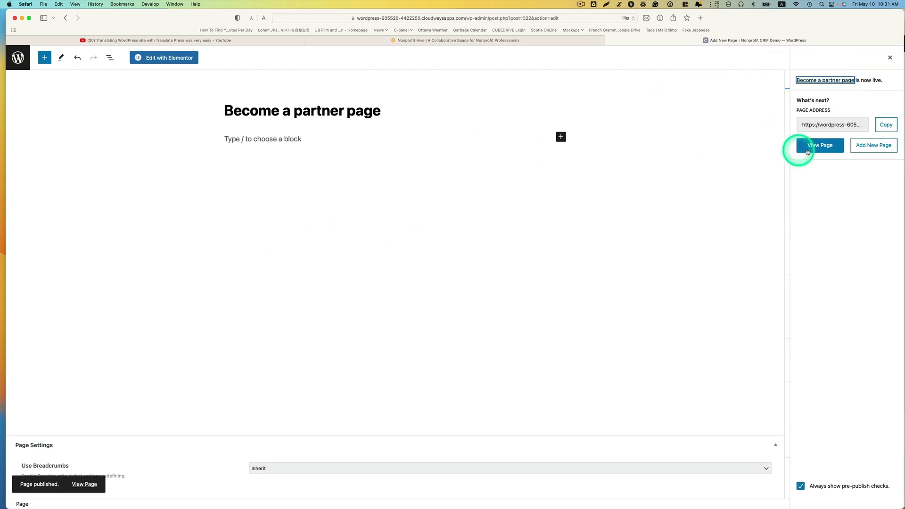
pyautogui.rightClick(814, 150)
pyautogui.click(814, 152)
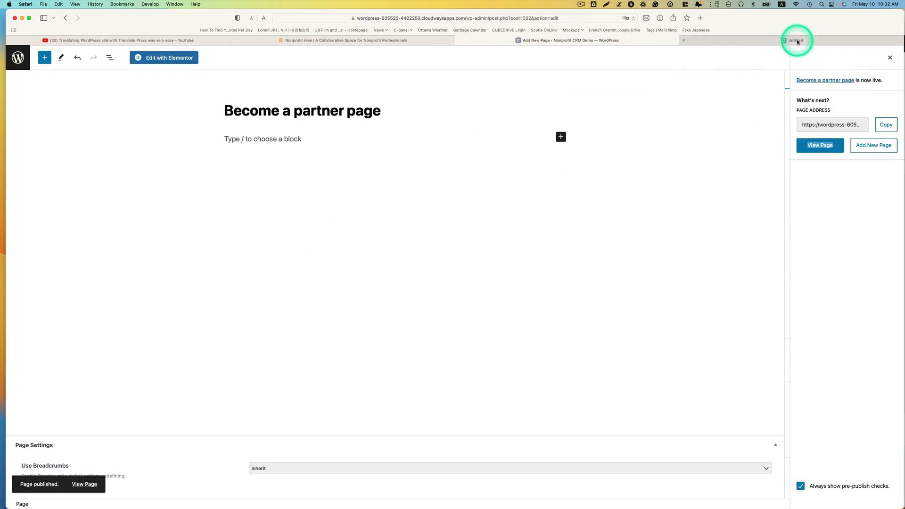
pyautogui.click(796, 40)
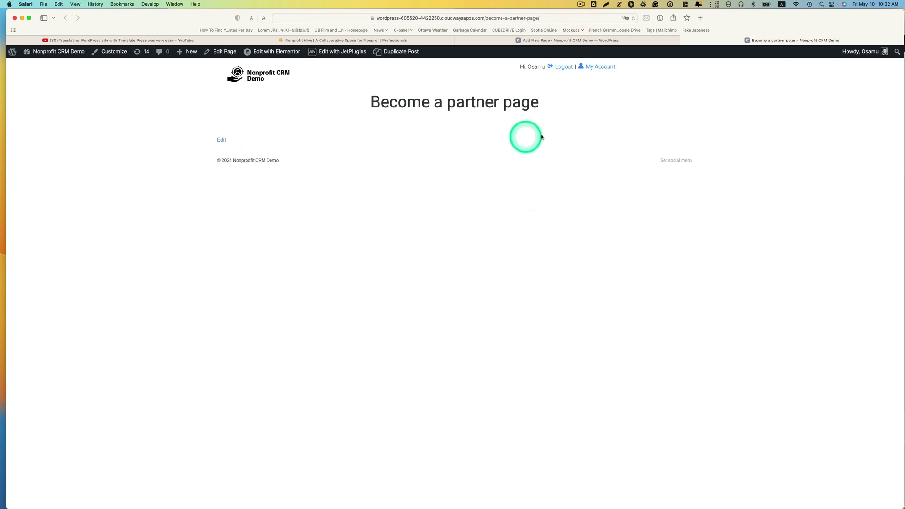
pyautogui.click(570, 40)
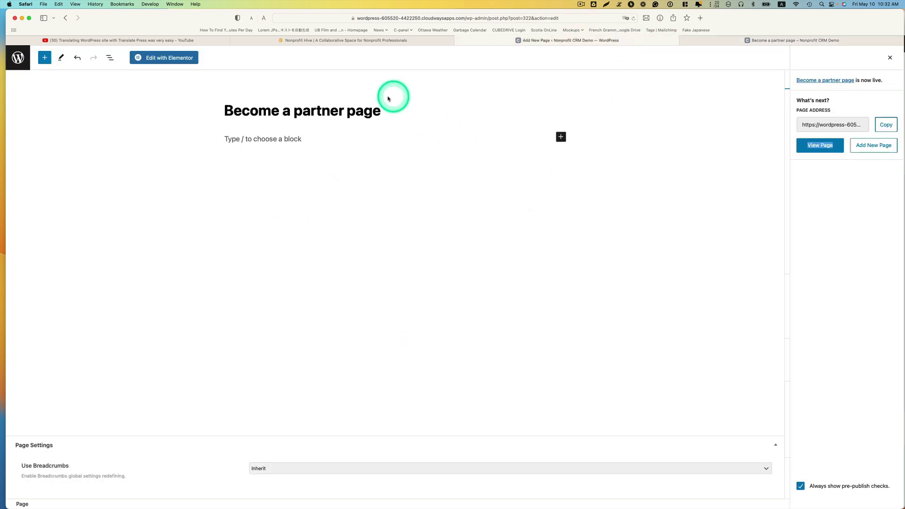
# Go to the WordPress dashboard and the Fluent Forms list of forms
pyautogui.click(701, 18)
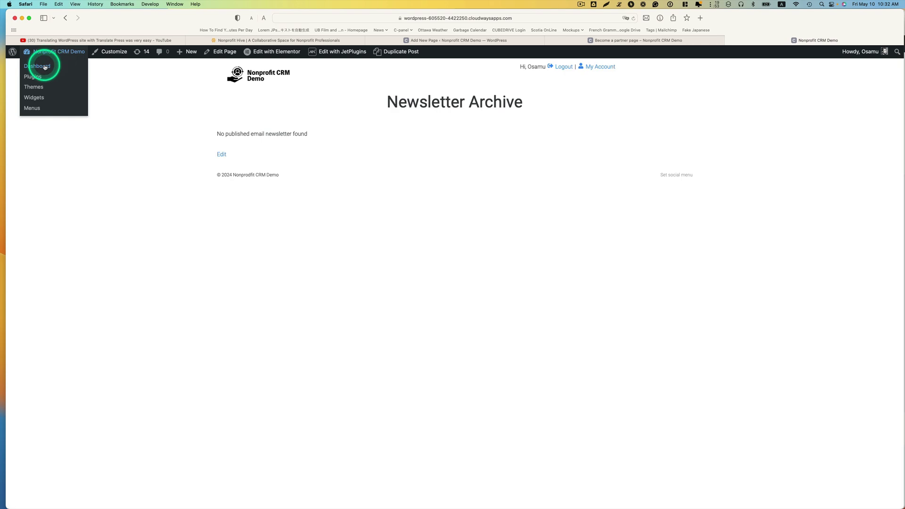
pyautogui.click(42, 65)
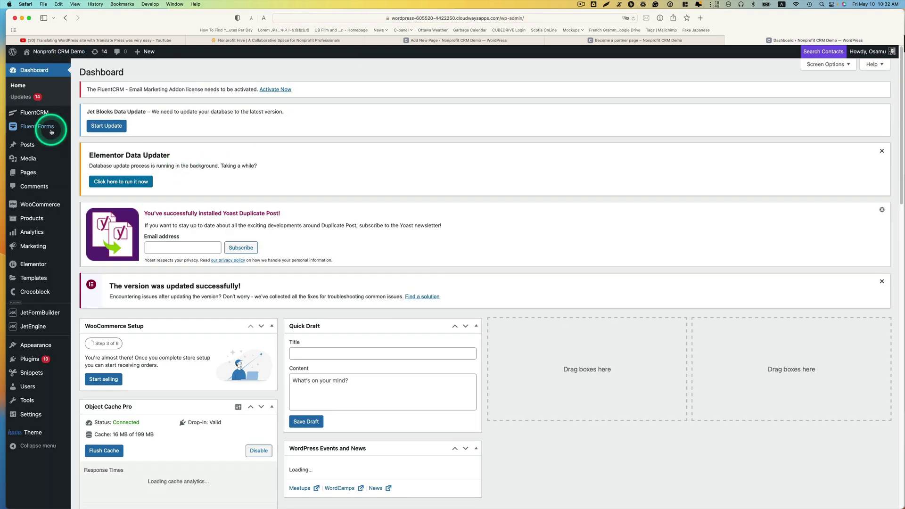
pyautogui.moveTo(61, 128)
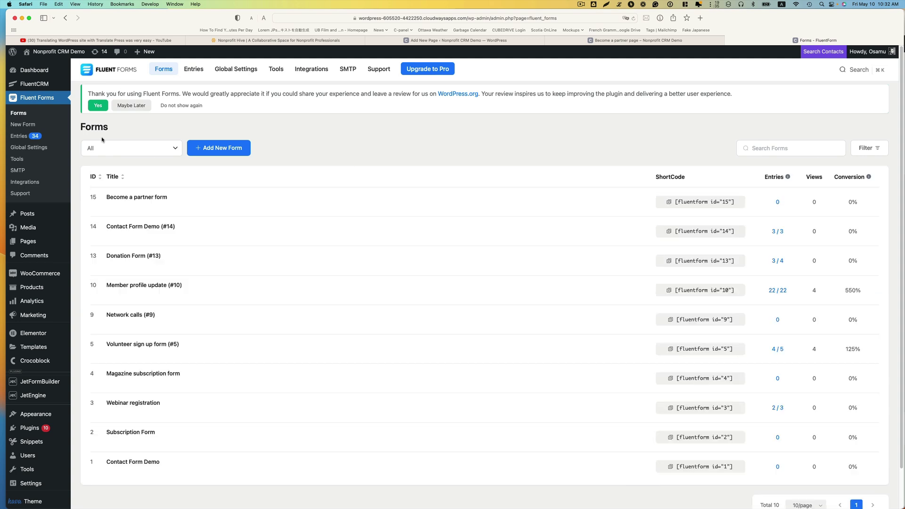
# Paste the [fluentform id="15"] shortcode into the empty page body and update the page
pyautogui.moveTo(114, 202)
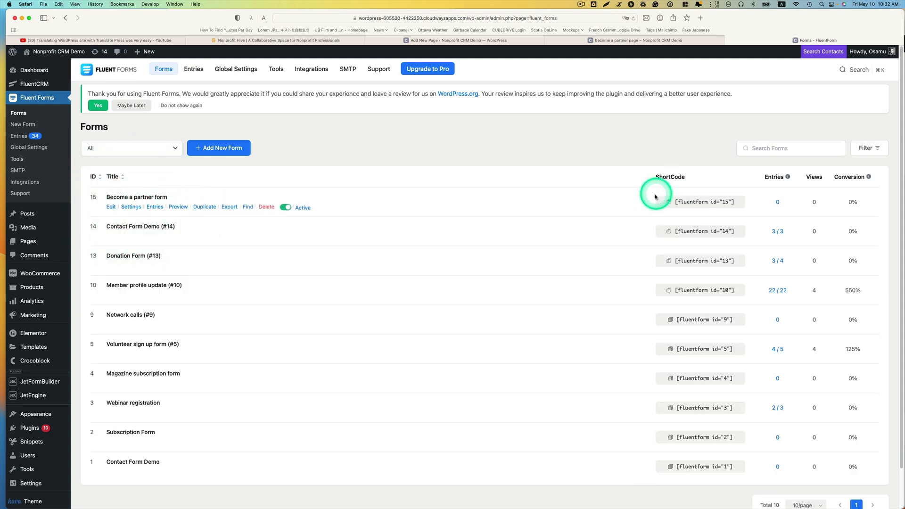
pyautogui.click(705, 202)
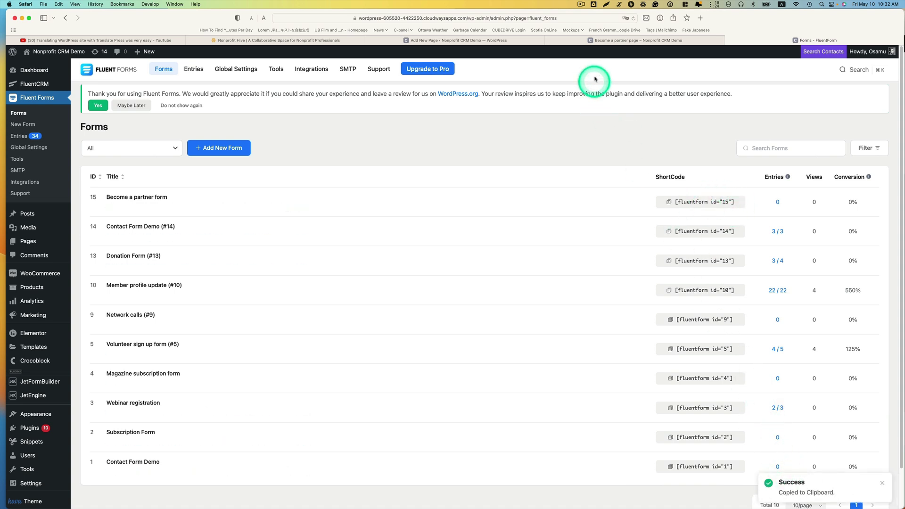
pyautogui.click(501, 40)
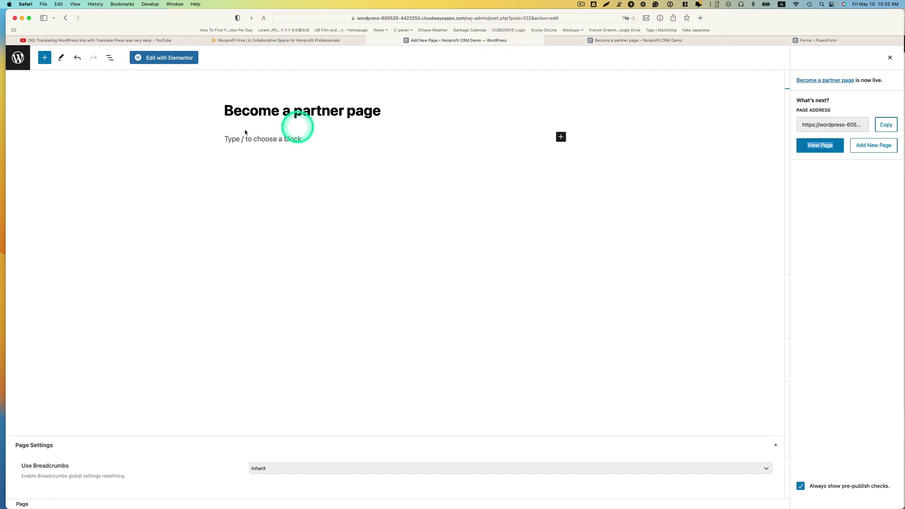
pyautogui.click(233, 138)
pyautogui.press('super+v')
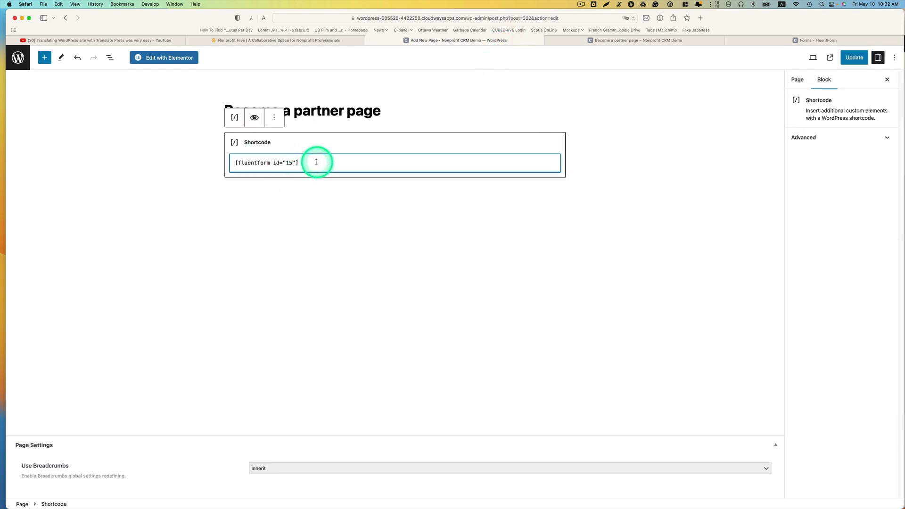
pyautogui.click(848, 66)
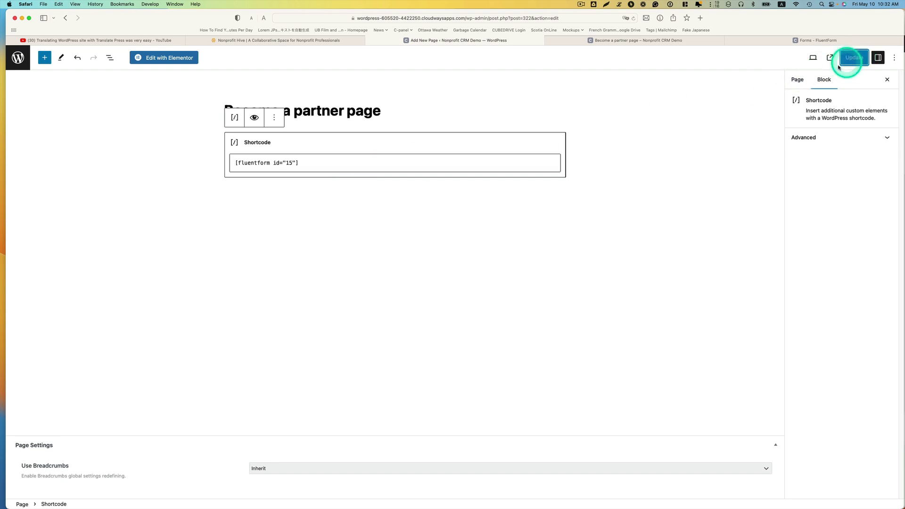
pyautogui.click(646, 41)
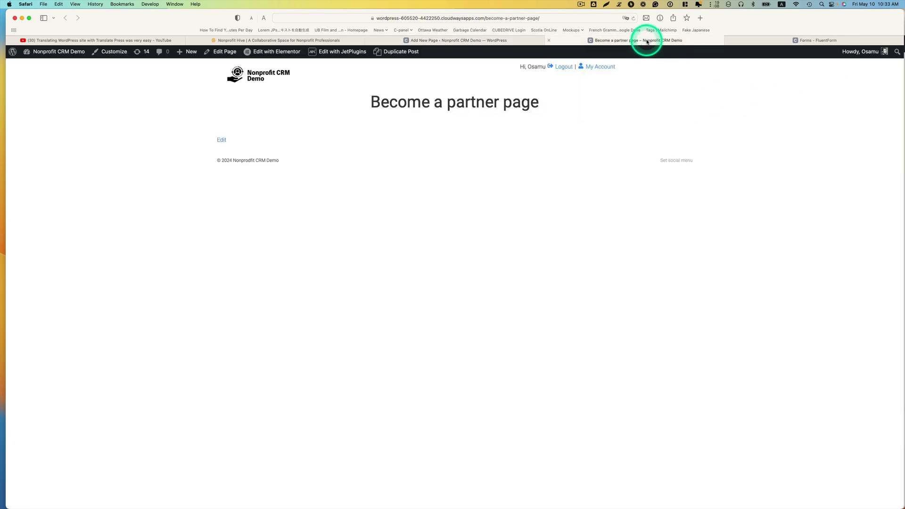
# Reload the live page, then load its URL in a new private Safari window
pyautogui.click(633, 18)
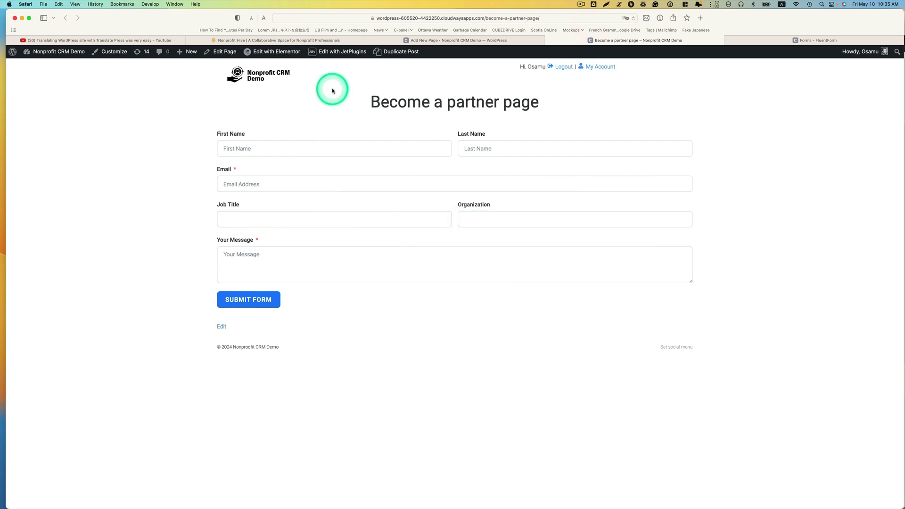
pyautogui.click(44, 5)
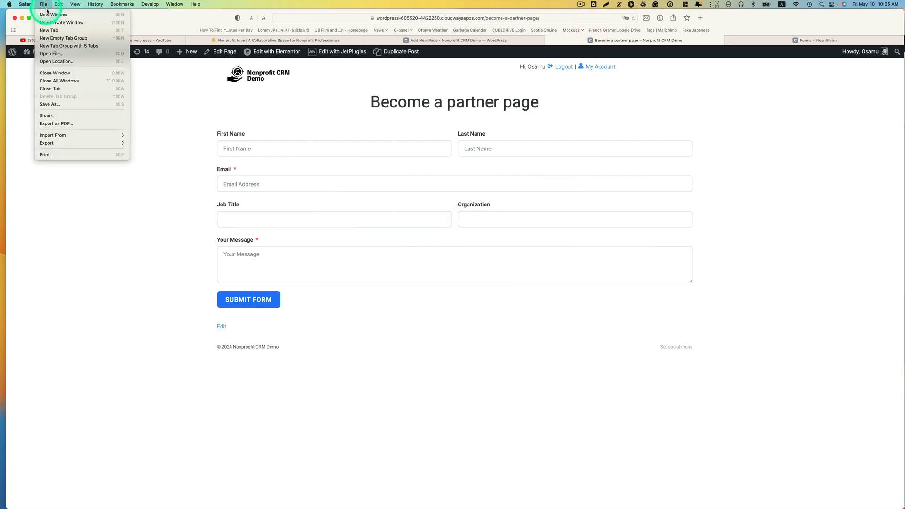
pyautogui.click(48, 21)
pyautogui.click(495, 18)
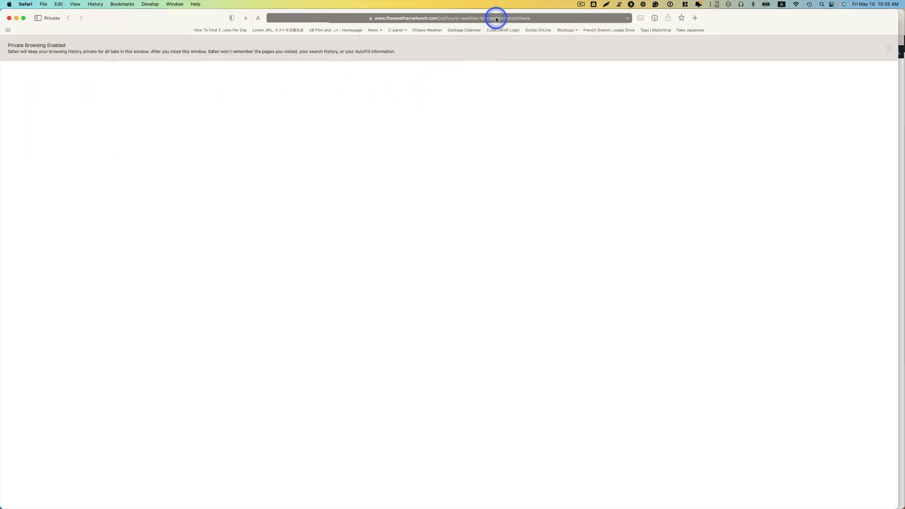
pyautogui.press('super+v')
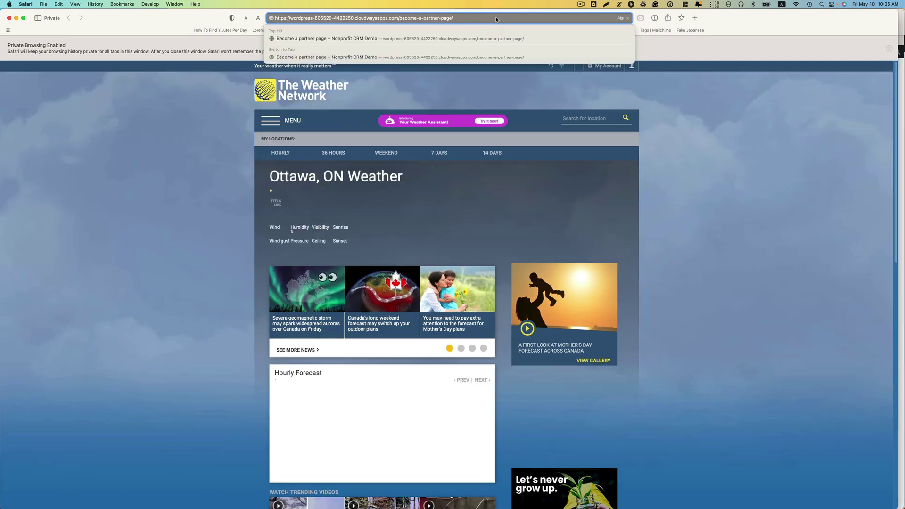
pyautogui.press('Return')
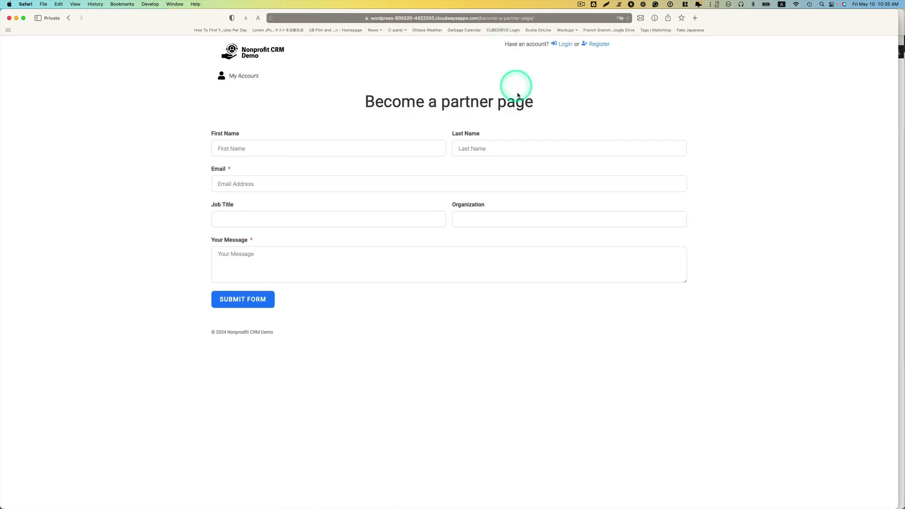
# Enter the contact's first and last name, e-mail, job title Director and organization ABC Organization
pyautogui.click(391, 146)
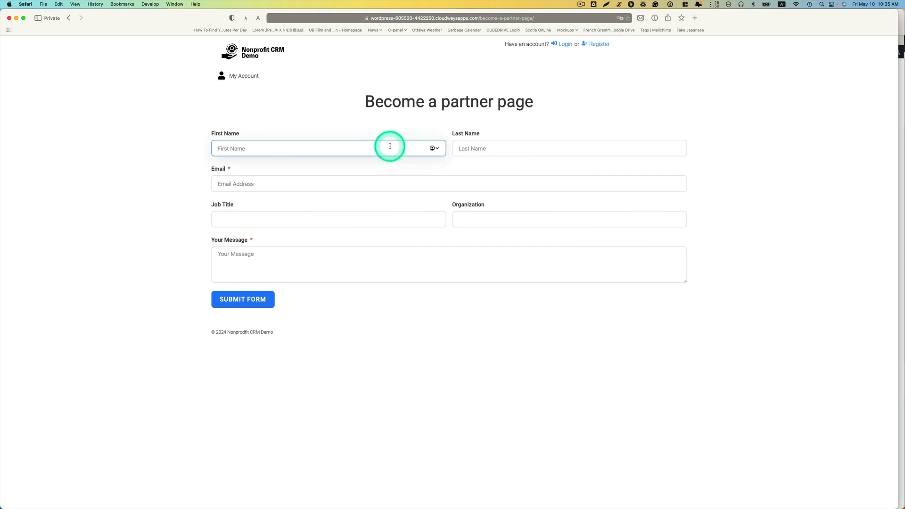
pyautogui.click(476, 148)
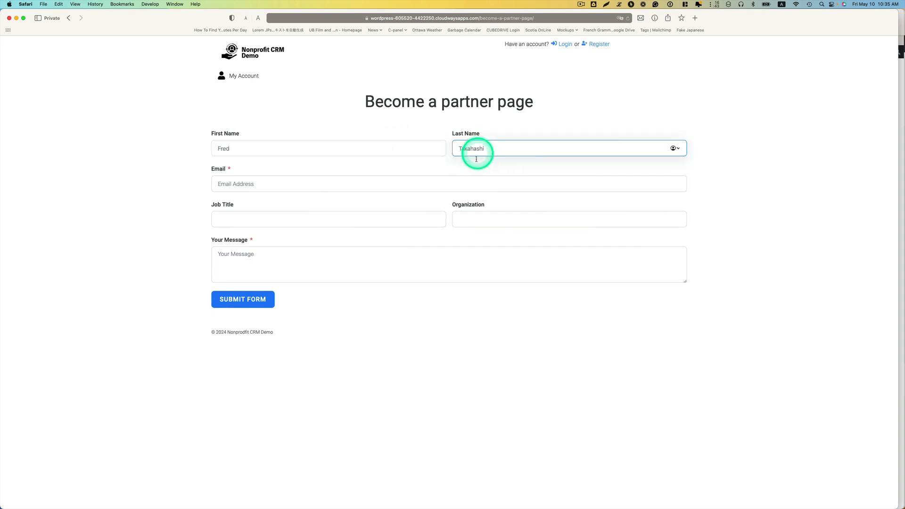
pyautogui.press('Tab')
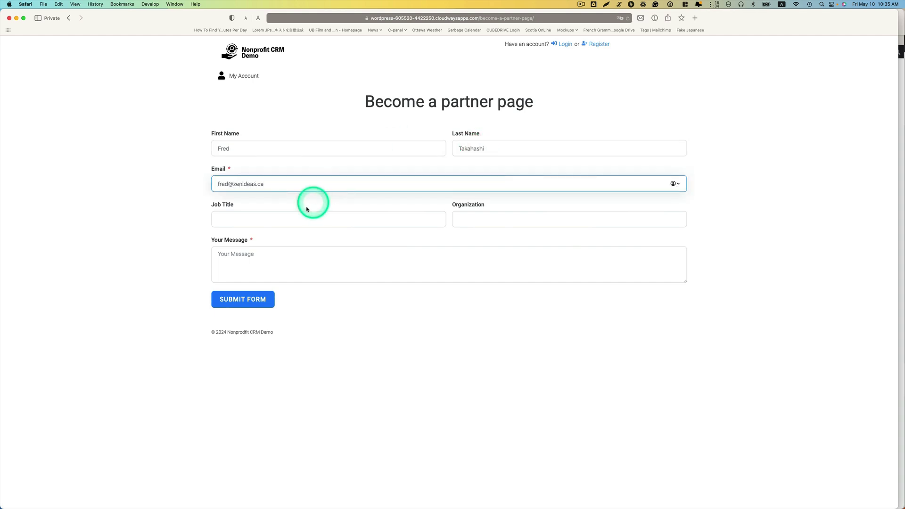
pyautogui.click(296, 219)
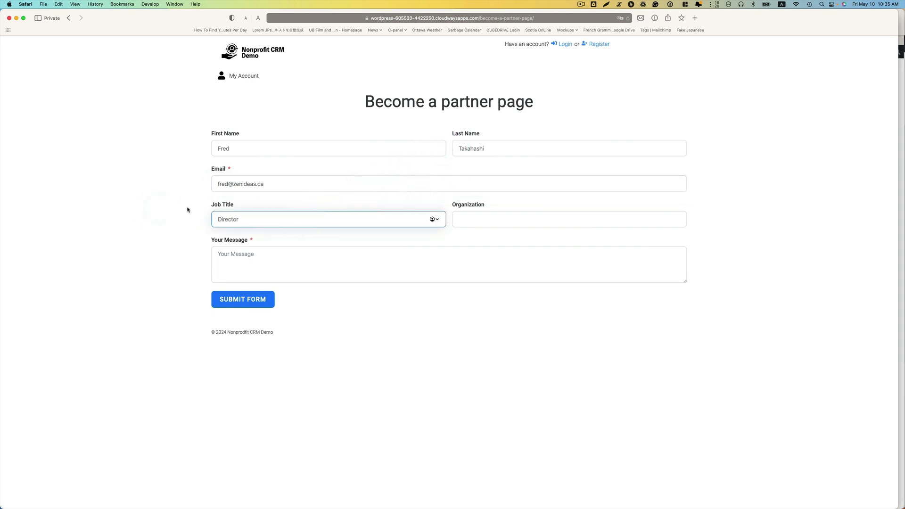
pyautogui.click(492, 218)
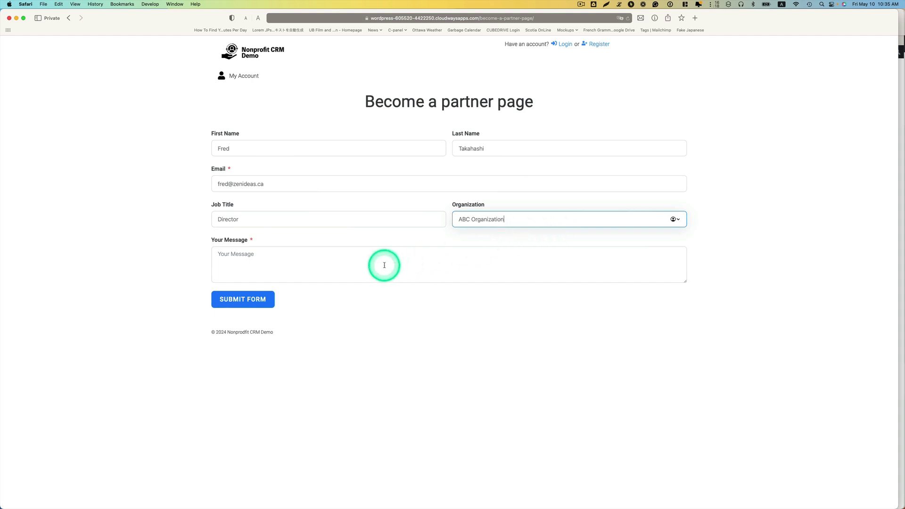
# Paste a lorem-ipsum paragraph from the menu-bar generator into Your Message
pyautogui.click(619, 5)
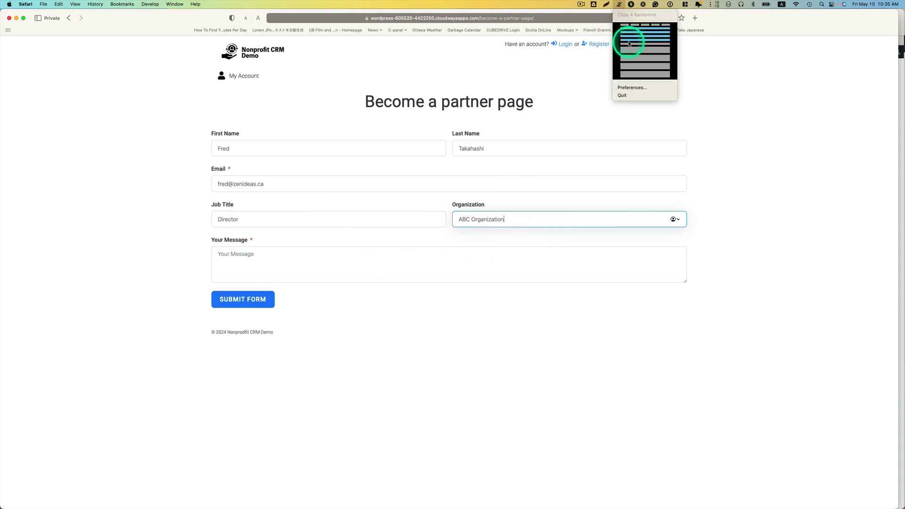
pyautogui.click(630, 50)
pyautogui.click(299, 261)
pyautogui.press('super+v')
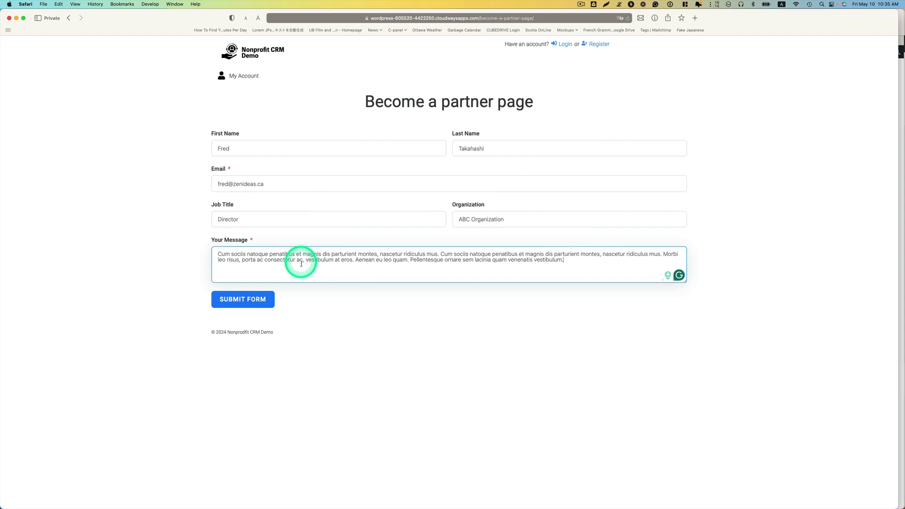
pyautogui.click(380, 327)
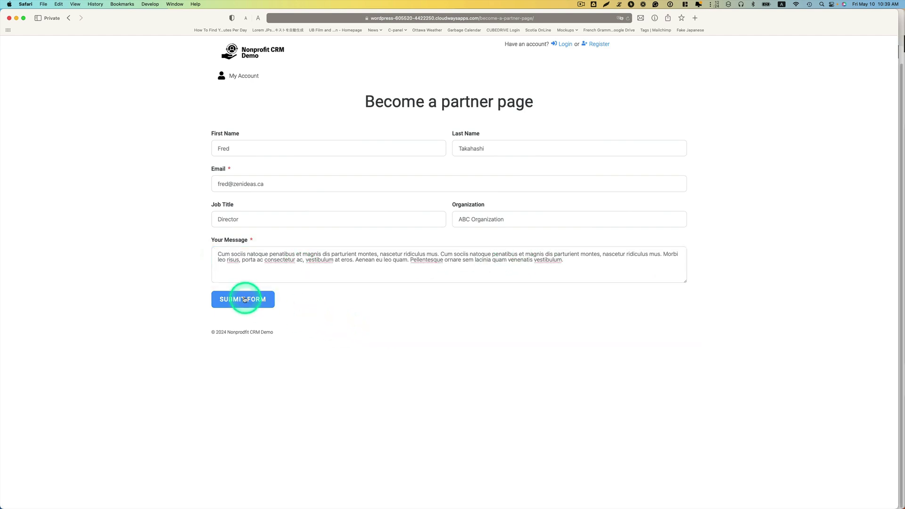
# Submit the partner form and wait for the thank-you confirmation
pyautogui.click(244, 299)
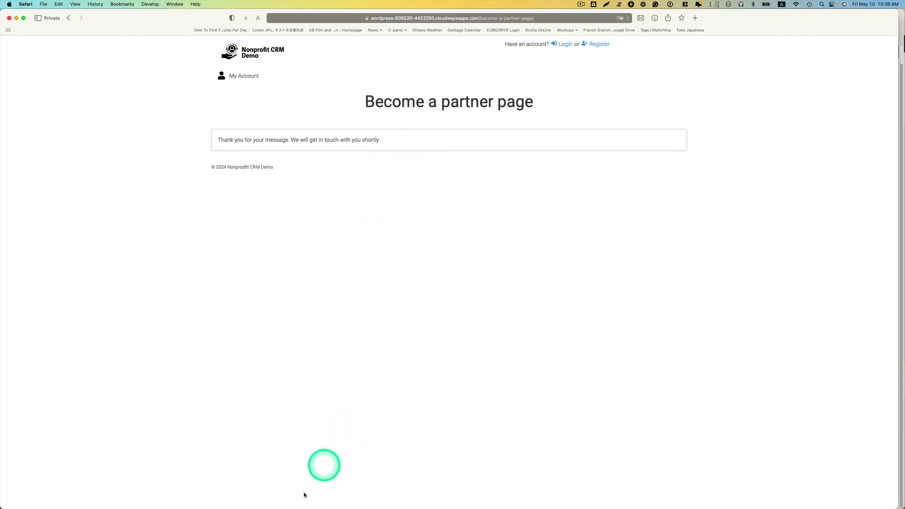
pyautogui.moveTo(273, 505)
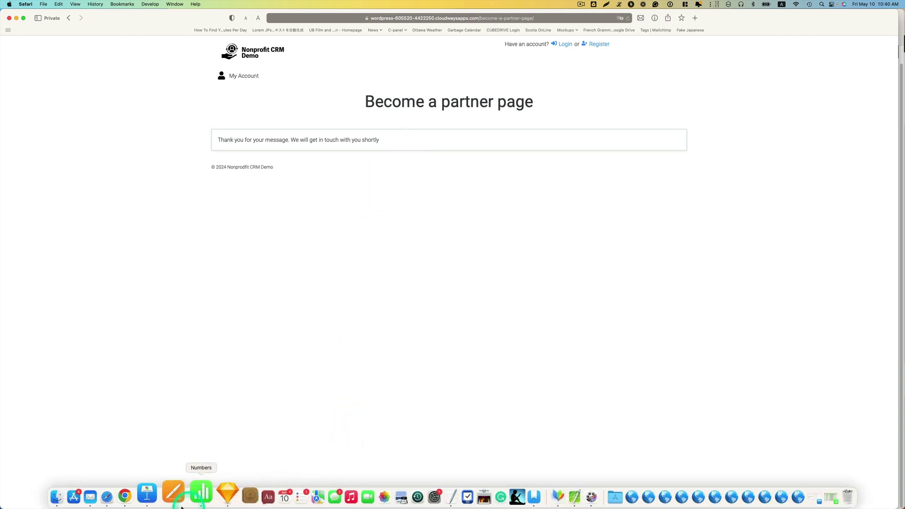
# In Mail, read the New Become a partner Form Submission email, then open 'Thank you for your interest'
pyautogui.click(115, 501)
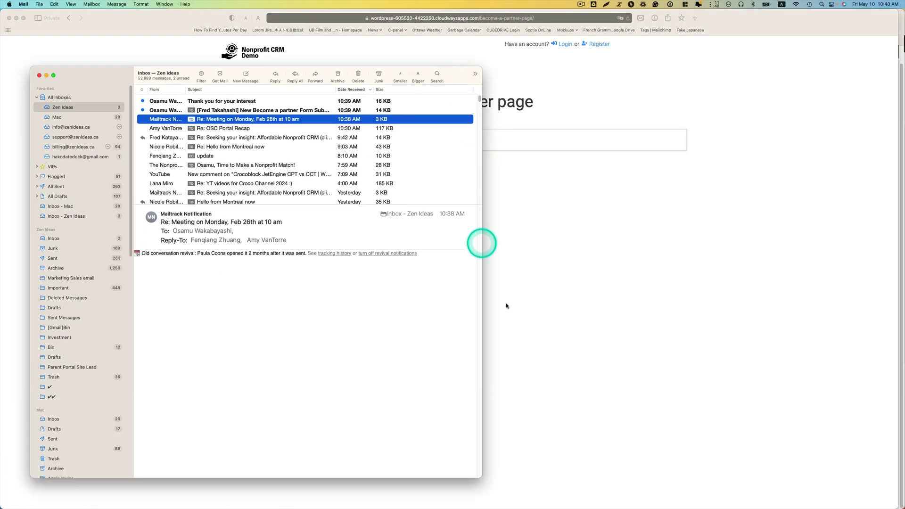
pyautogui.moveTo(481, 324); pyautogui.dragTo(679, 320)
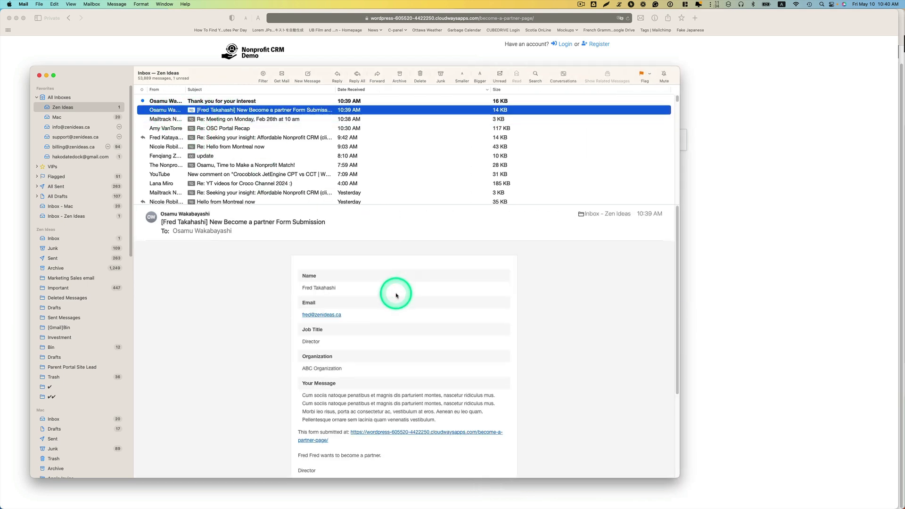
pyautogui.scroll(-2, 358, 285)
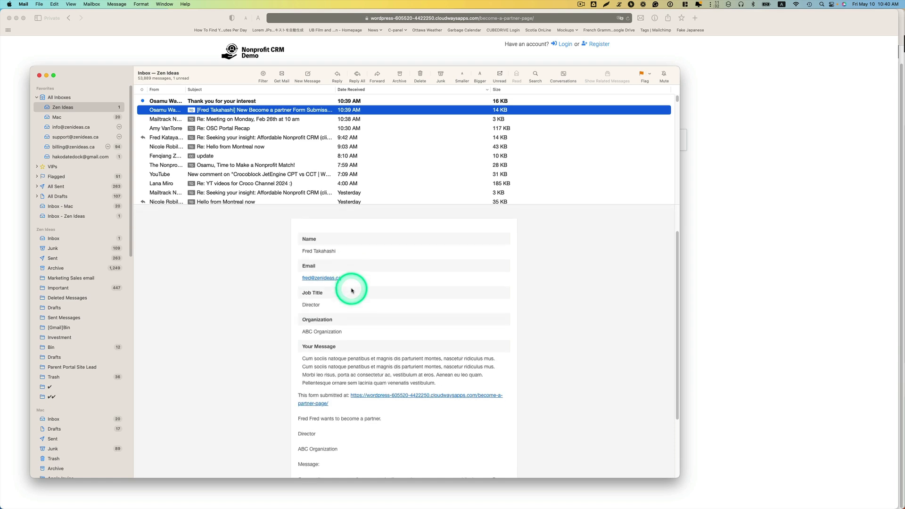
pyautogui.click(350, 289)
pyautogui.scroll(2, 350, 289)
pyautogui.click(223, 102)
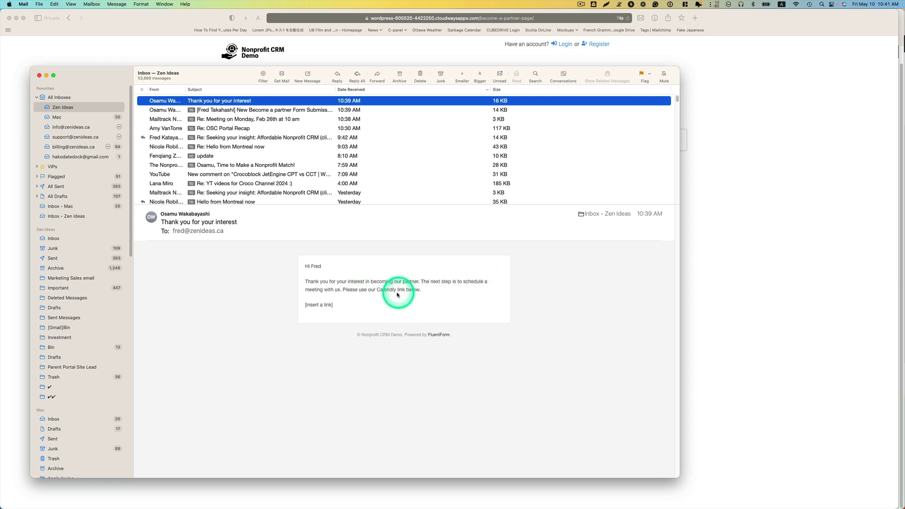
# Inspect the auto-reply's body text and its [insert a link] placeholder
pyautogui.tripleClick(362, 306)
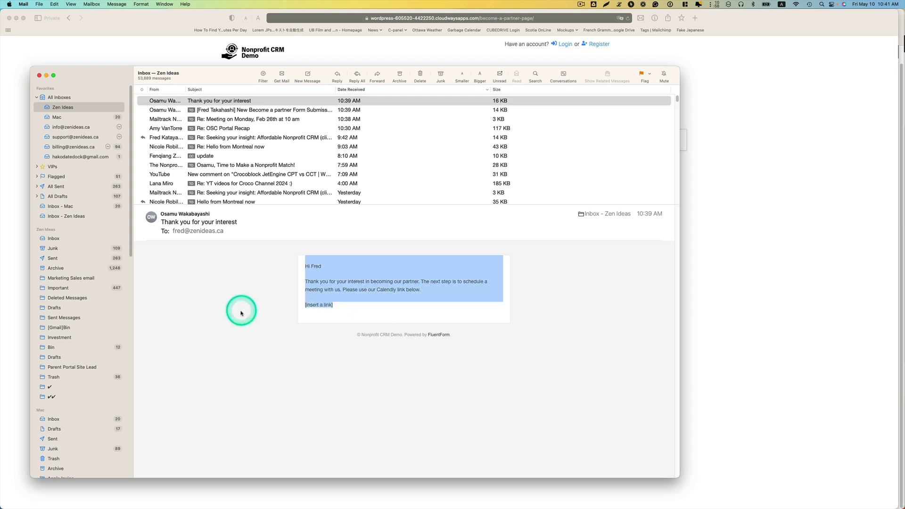
pyautogui.moveTo(340, 308); pyautogui.dragTo(278, 317)
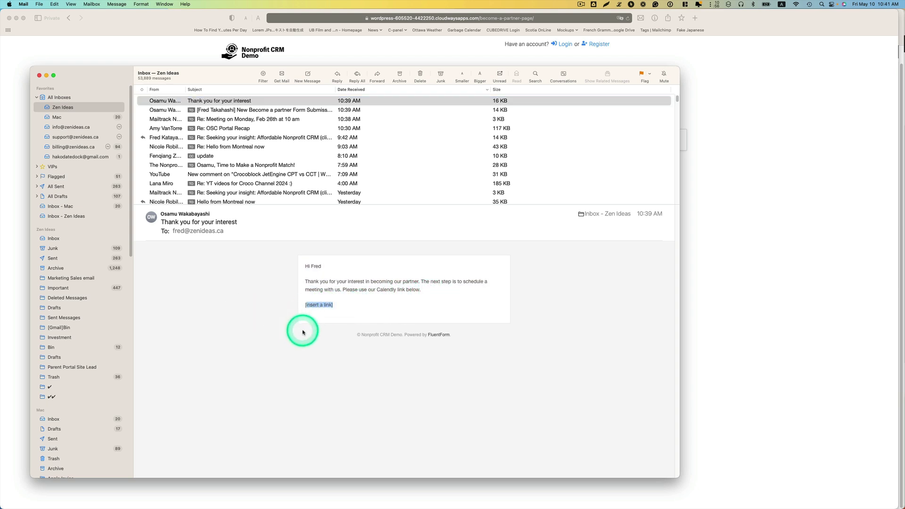
pyautogui.click(248, 319)
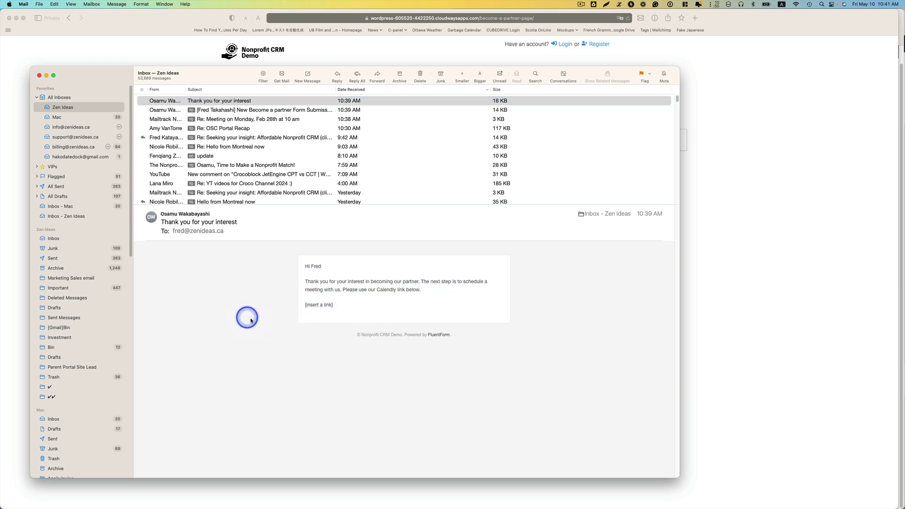
# Return to the Fluent Forms Safari window and show FluentCRM's pages in the sidebar
pyautogui.click(764, 325)
pyautogui.hotkey('ctrl', 'Up')
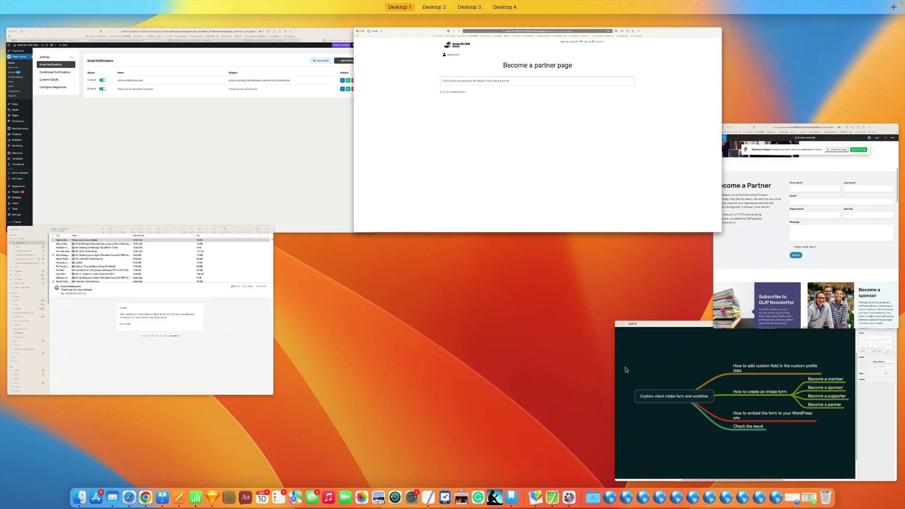
pyautogui.click(212, 196)
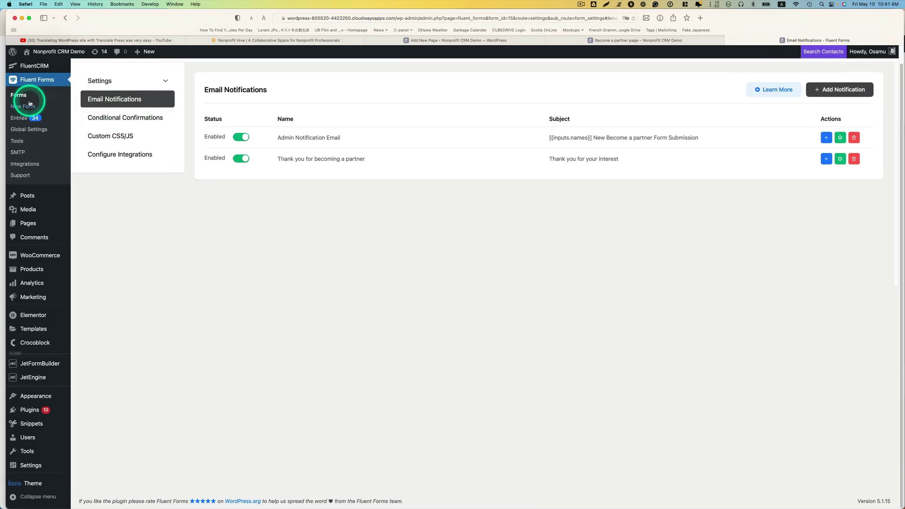
pyautogui.click(41, 65)
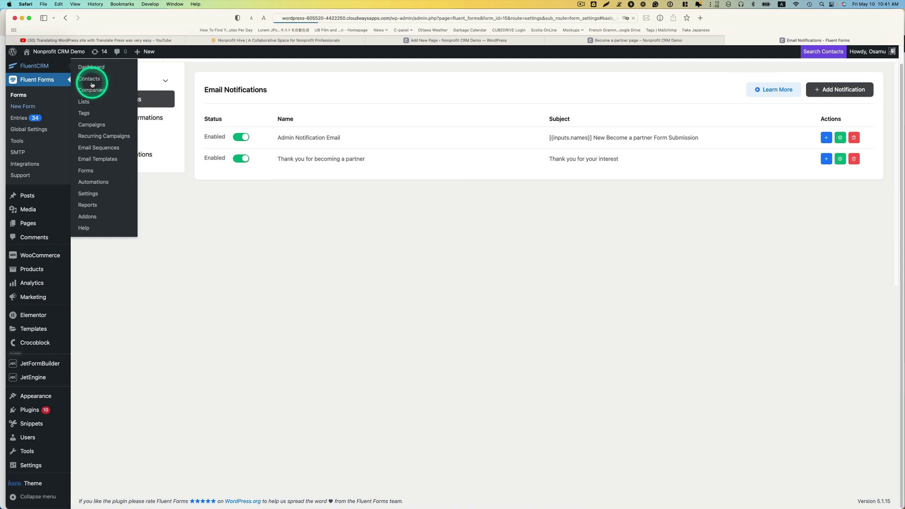
# Open the new partner contact's profile from the FluentCRM Contacts list
pyautogui.click(91, 84)
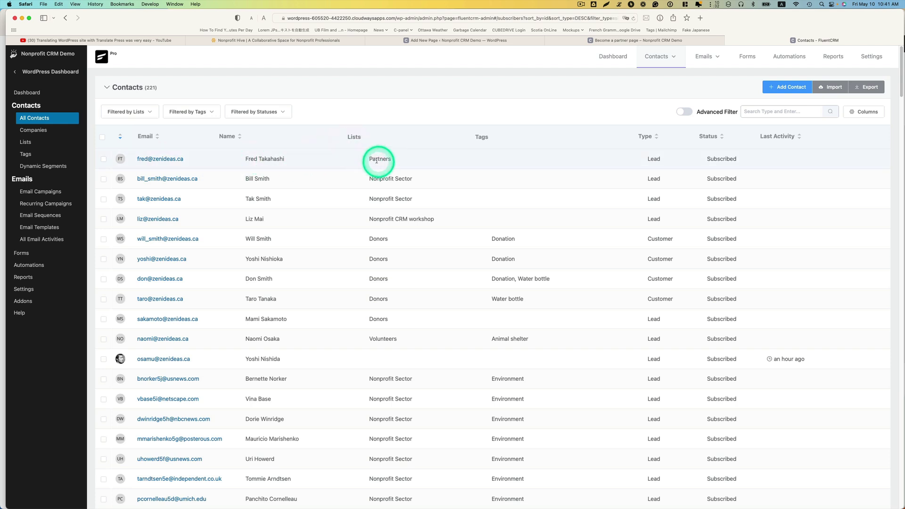
pyautogui.click(162, 160)
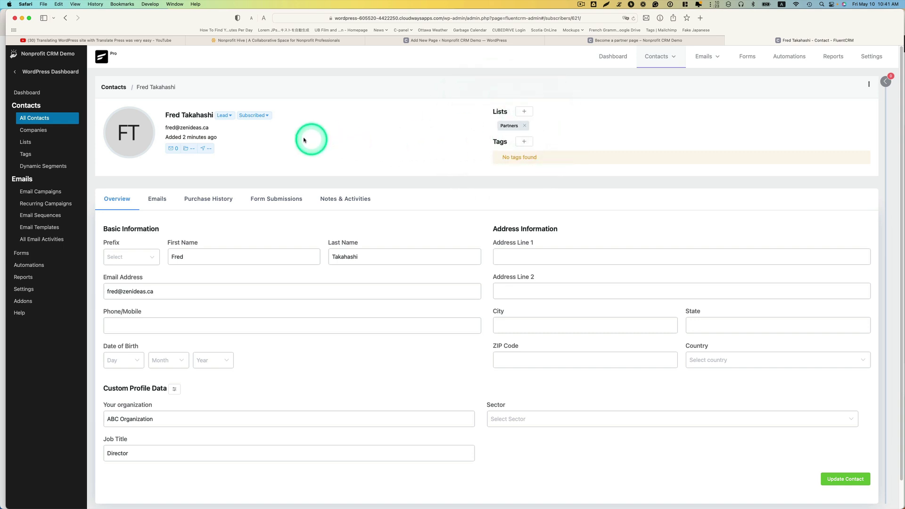
pyautogui.scroll(-1, 268, 212)
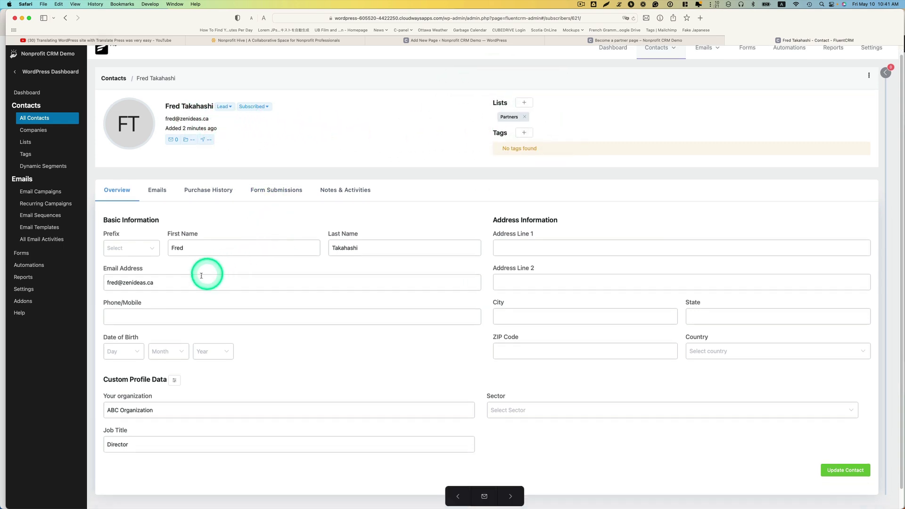
pyautogui.scroll(-2, 337, 250)
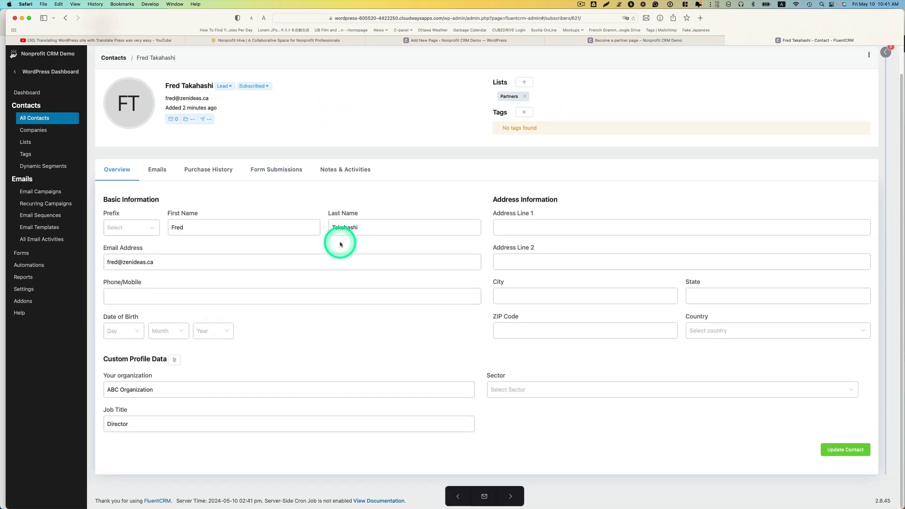
# Review the organization and Job Title 'Director' fields, then start a custom email to the contact
pyautogui.tripleClick(150, 389)
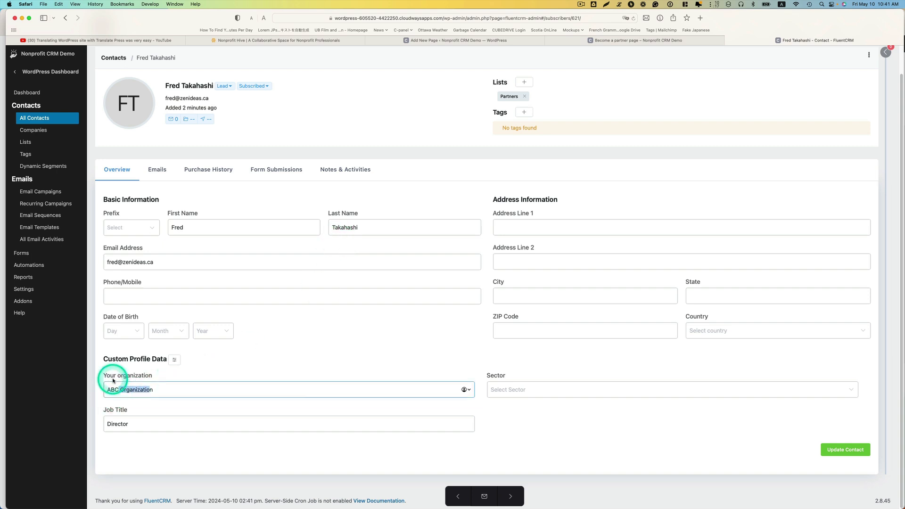
pyautogui.doubleClick(114, 424)
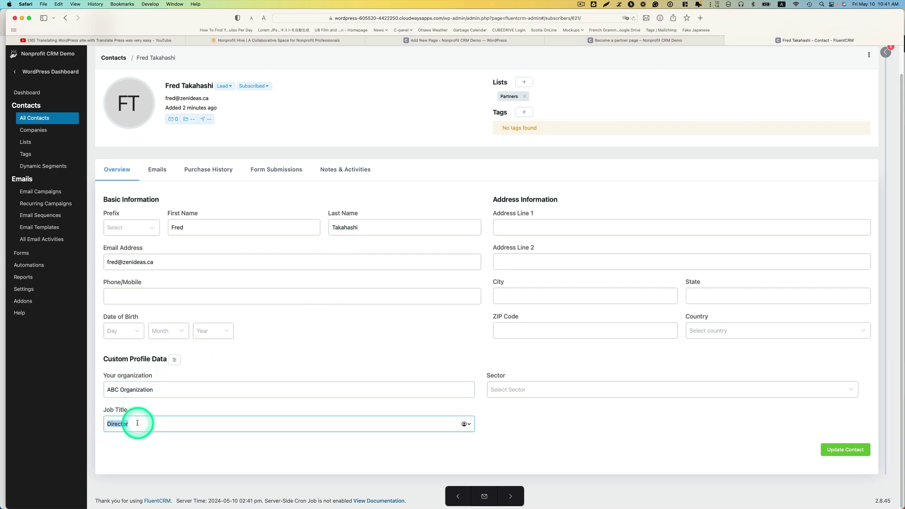
pyautogui.click(166, 414)
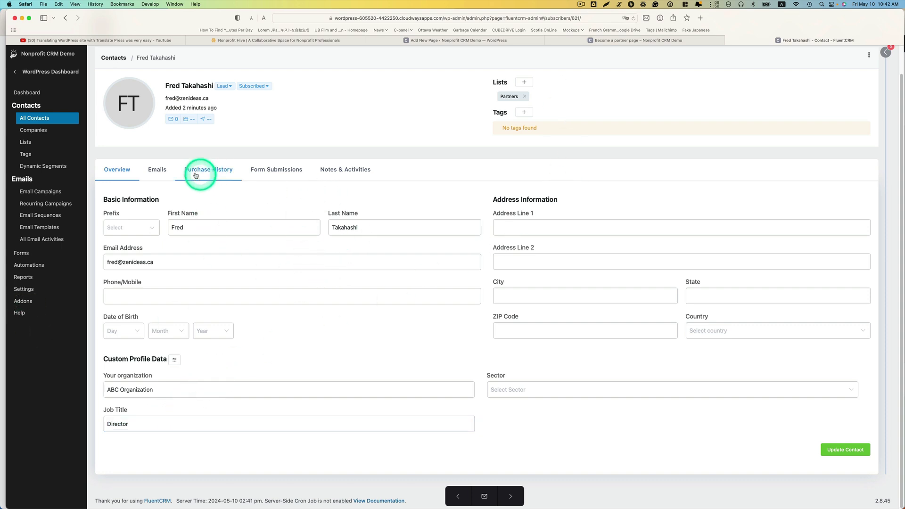
pyautogui.click(158, 170)
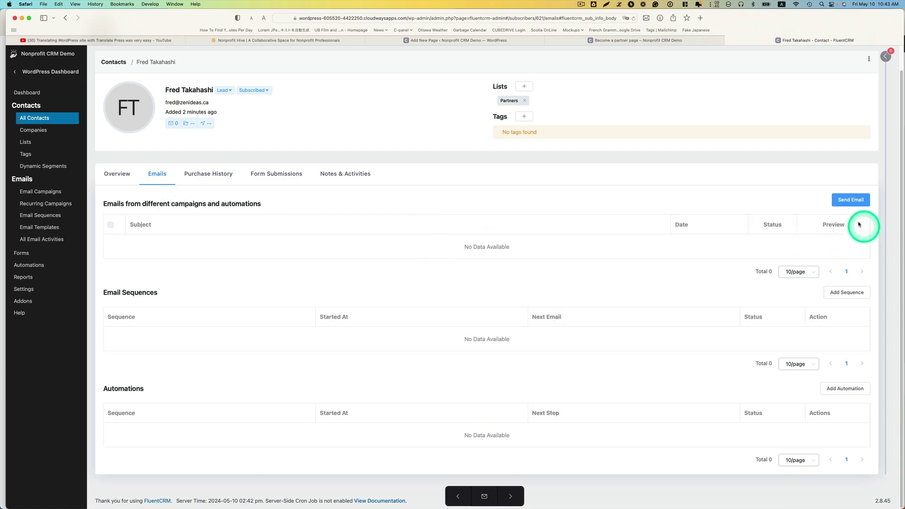
pyautogui.click(849, 200)
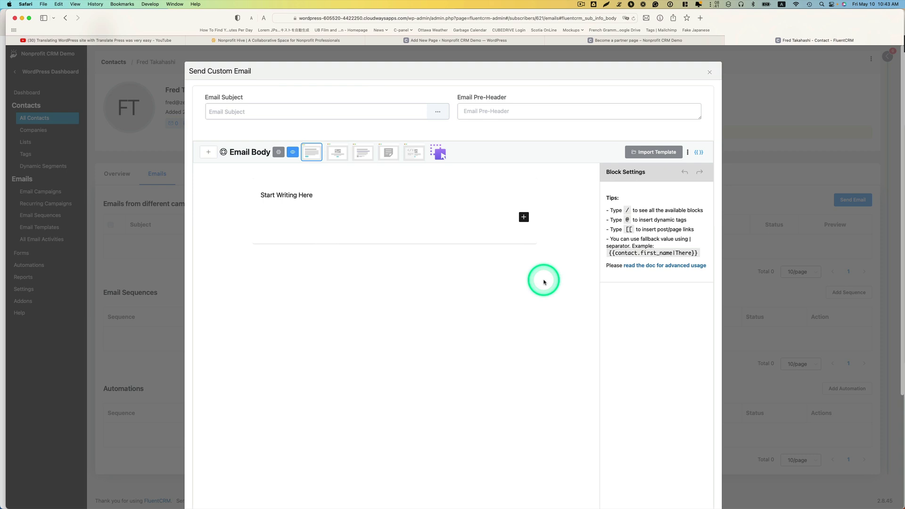
# Draft a greeting and a thank-you line in the custom email body
pyautogui.click(543, 282)
pyautogui.write('HI Fred')
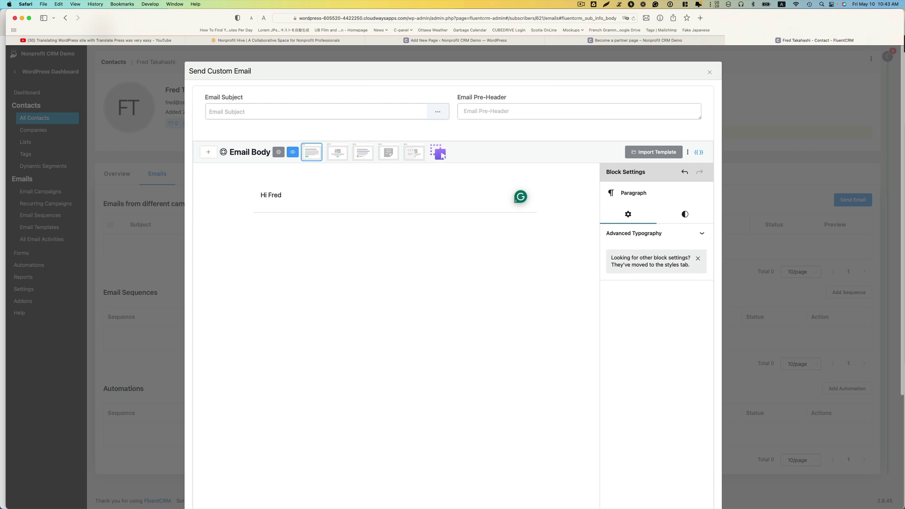
pyautogui.press('Return')
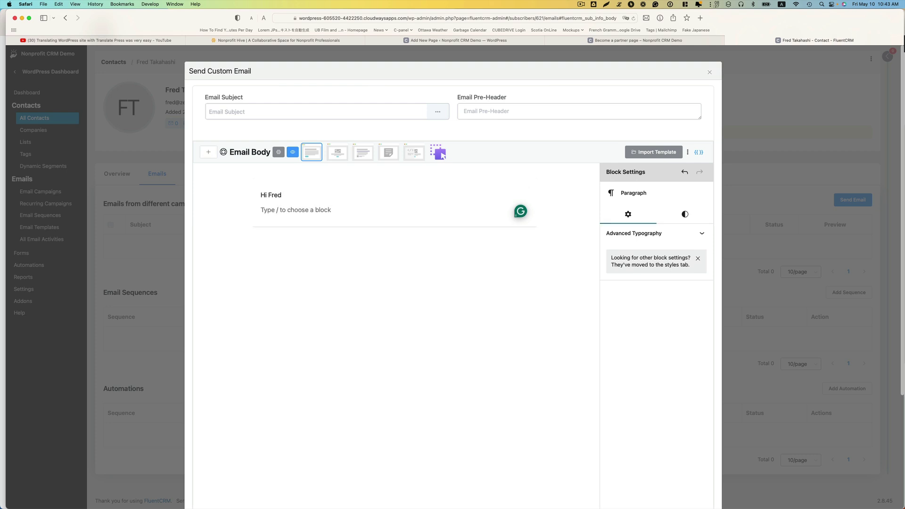
pyautogui.write('T')
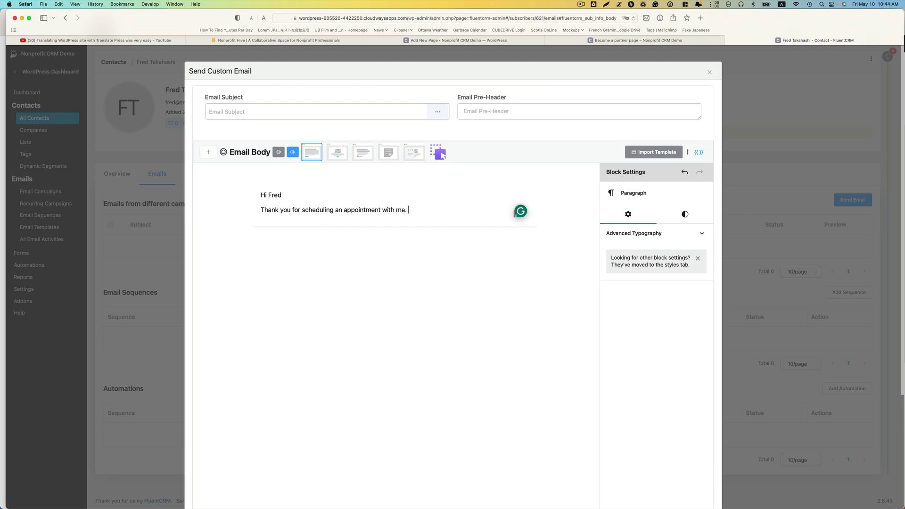
pyautogui.click(248, 137)
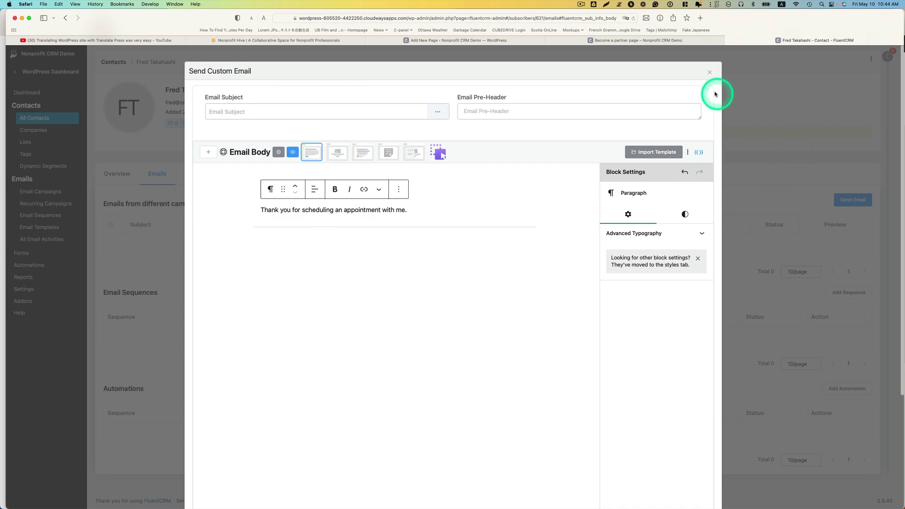
# Close the email unsent and bring the MindNode mind map to the front
pyautogui.click(709, 71)
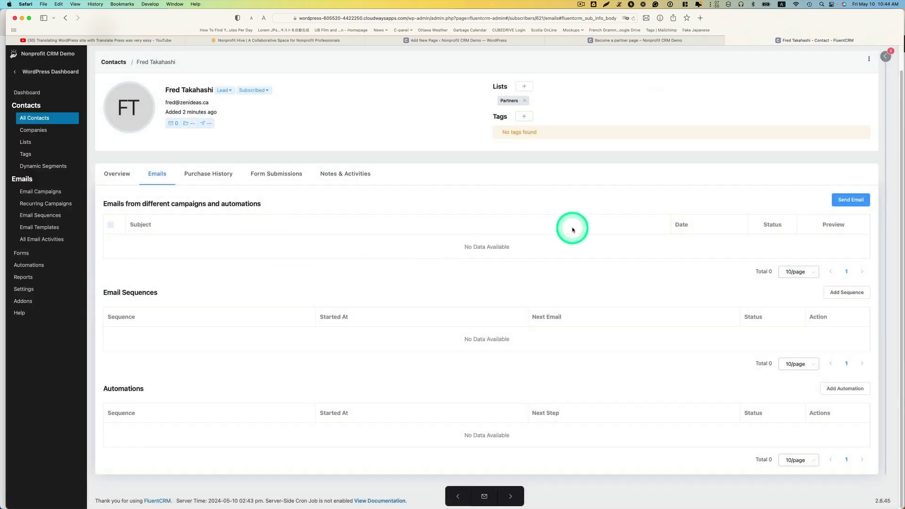
pyautogui.hotkey('ctrl', 'Up')
pyautogui.click(632, 377)
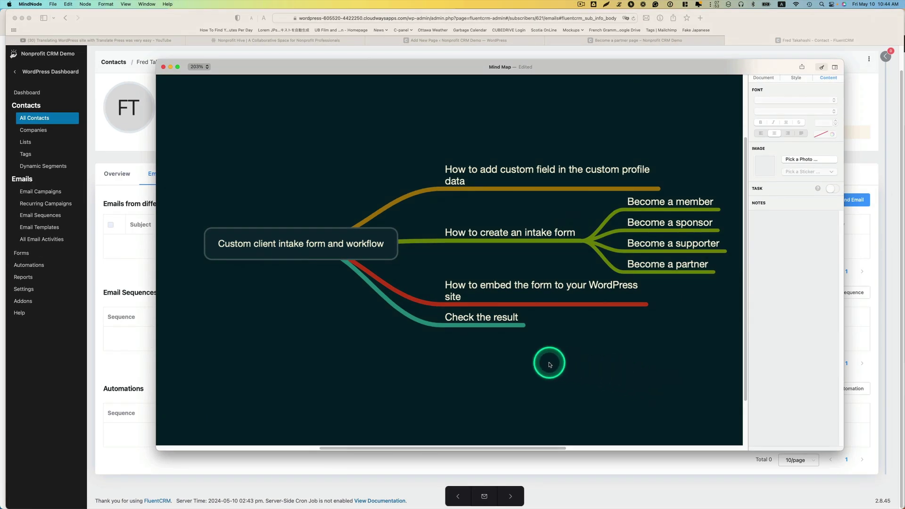